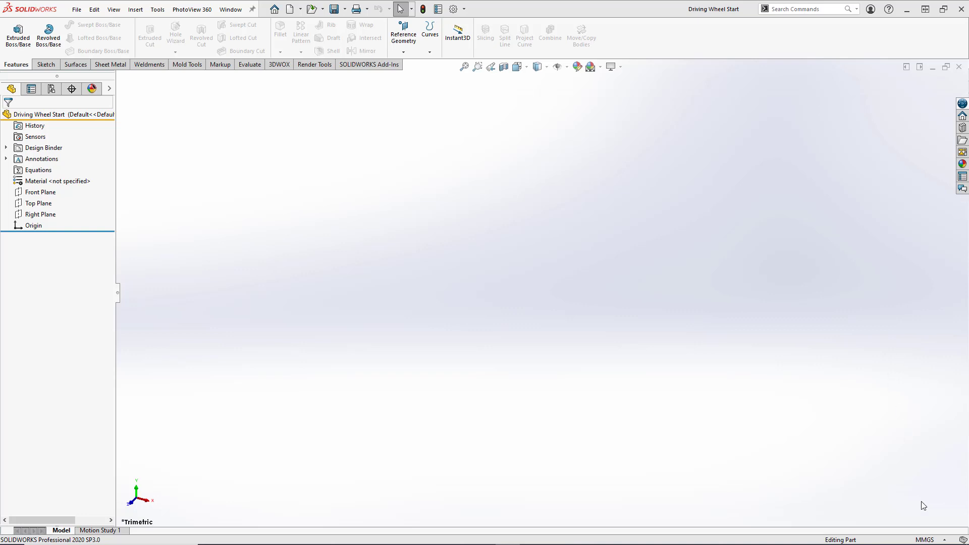
Step: Check which unit system the part document uses
{"action": "left_click", "coordinate": [925, 539]}
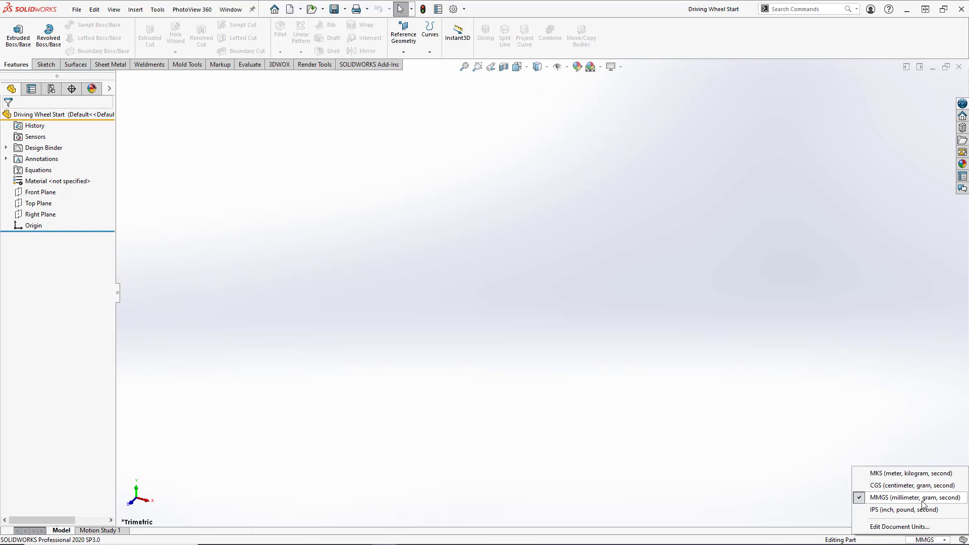
{"action": "left_click", "coordinate": [754, 419]}
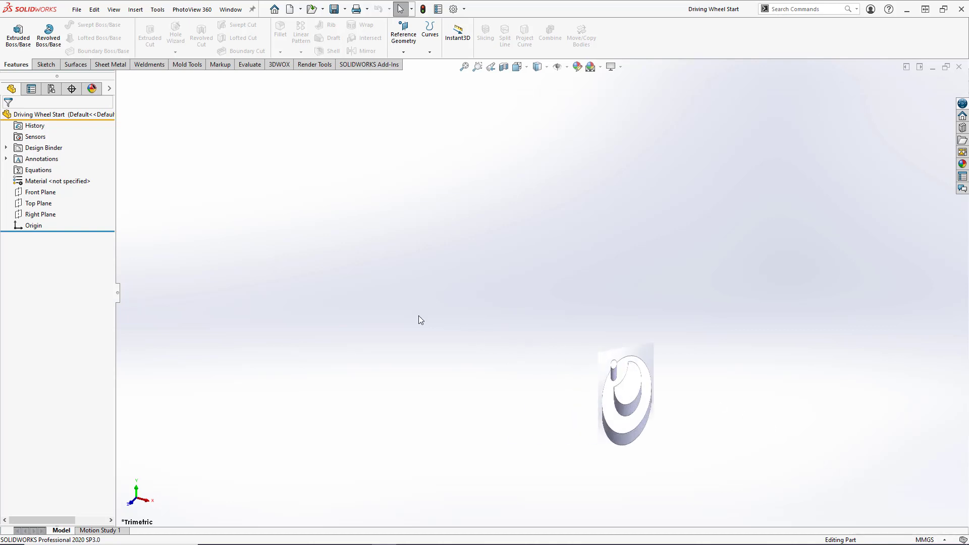
Step: Start a sketch on the Top Plane and draw a circle about 122 mm in diameter centred on the origin
{"action": "left_click", "coordinate": [49, 204]}
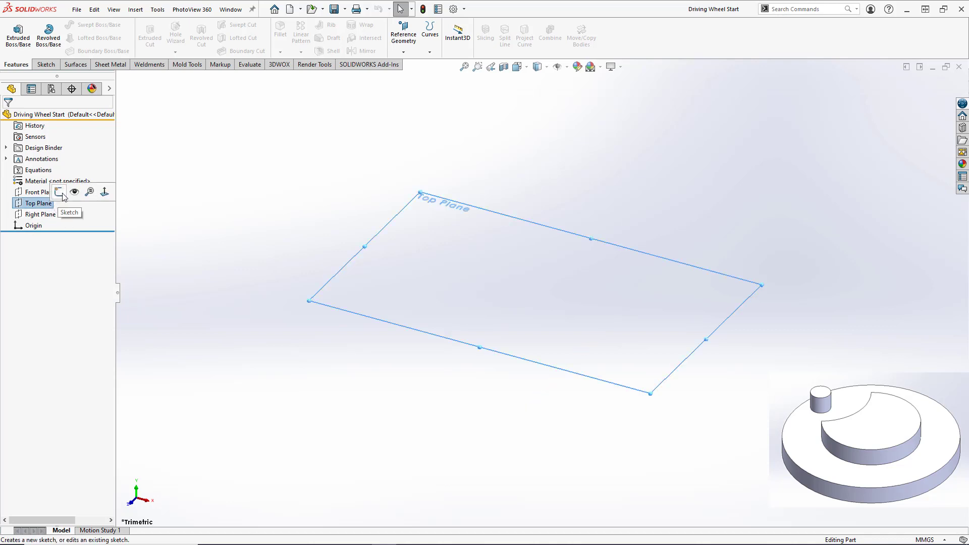
{"action": "left_click", "coordinate": [62, 193]}
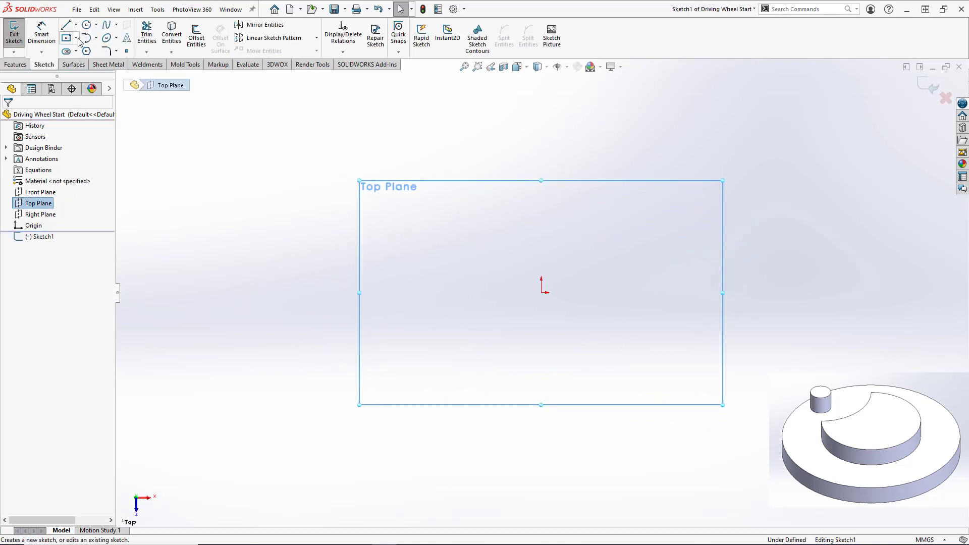
{"action": "left_click", "coordinate": [85, 26]}
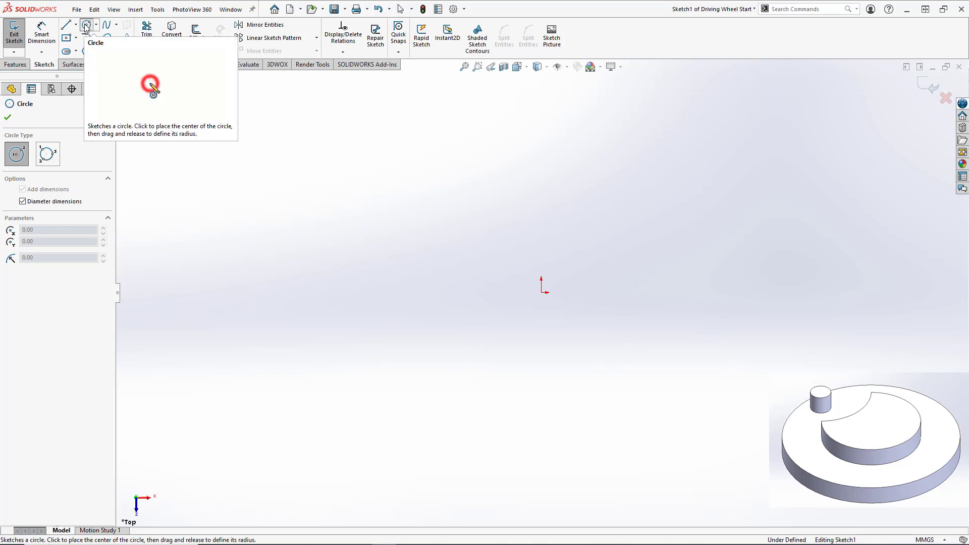
{"action": "left_click", "coordinate": [542, 292]}
{"action": "left_click", "coordinate": [448, 210]}
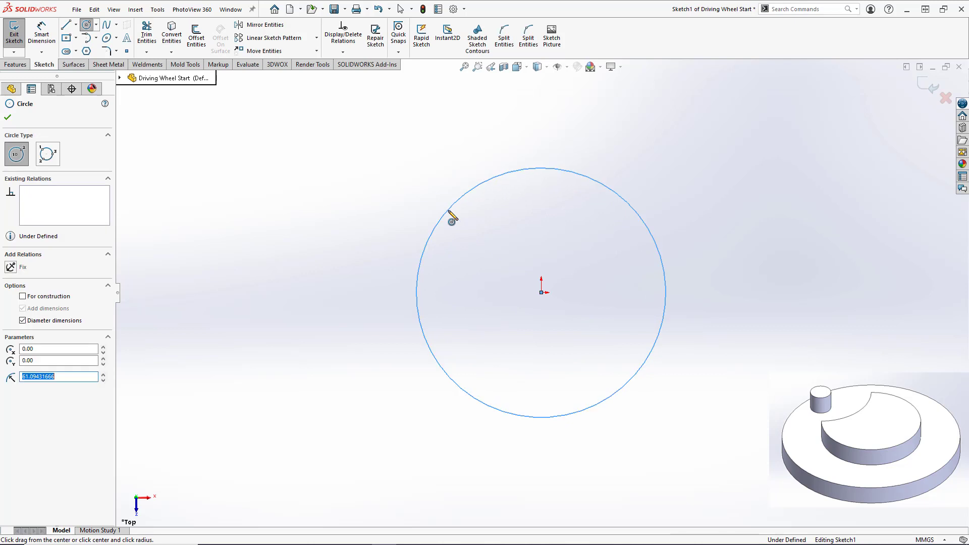
Step: Dimension the circle's diameter as 95 mm
{"action": "left_click", "coordinate": [41, 34]}
{"action": "left_click", "coordinate": [586, 178]}
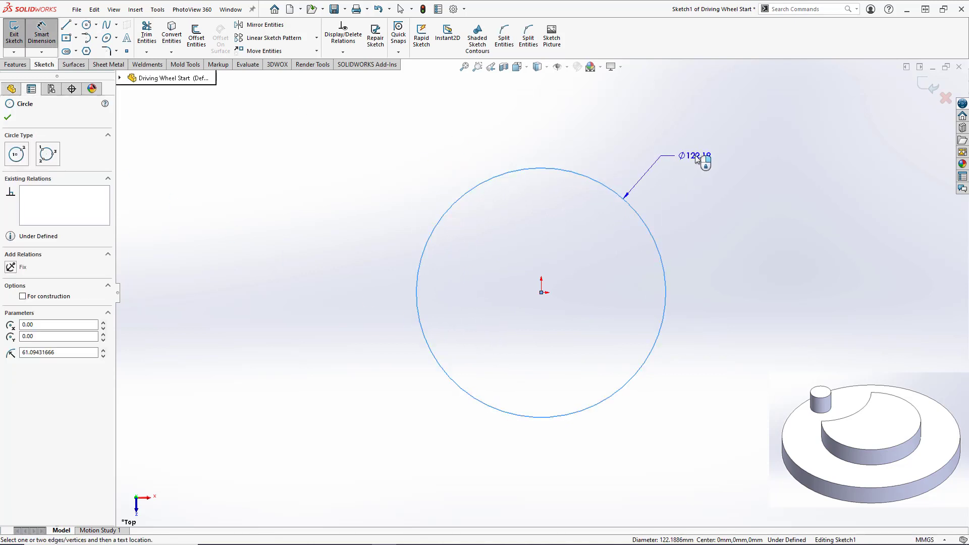
{"action": "left_click", "coordinate": [698, 156]}
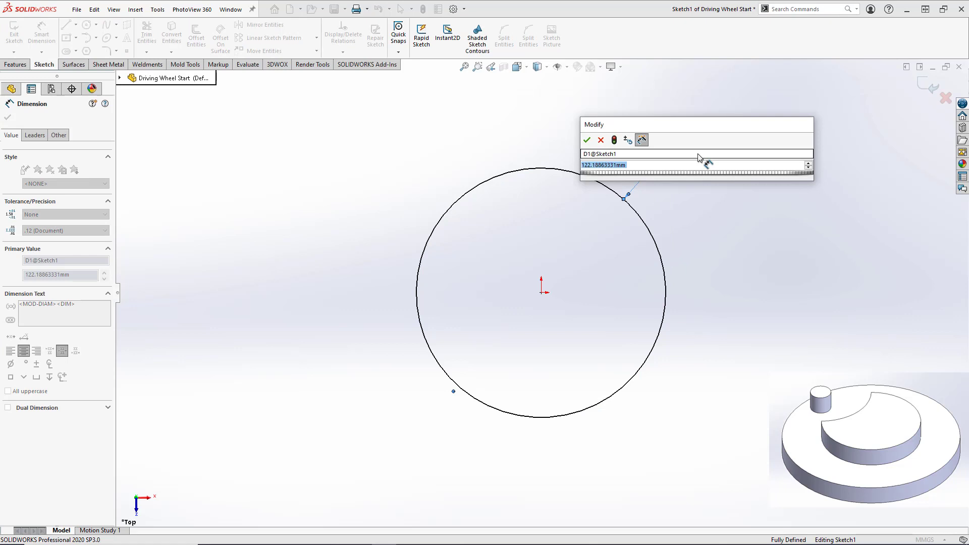
{"action": "type", "text": "95"}
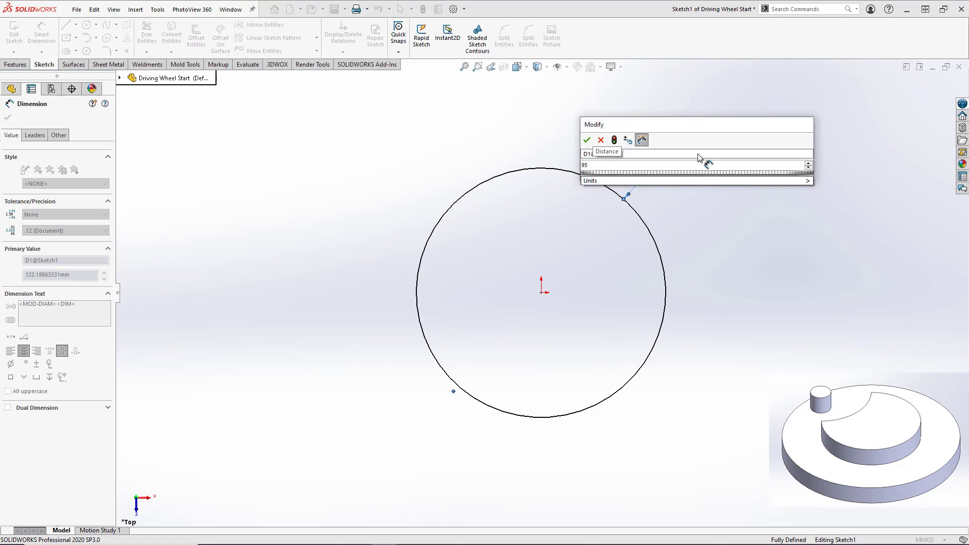
{"action": "key", "text": "Return"}
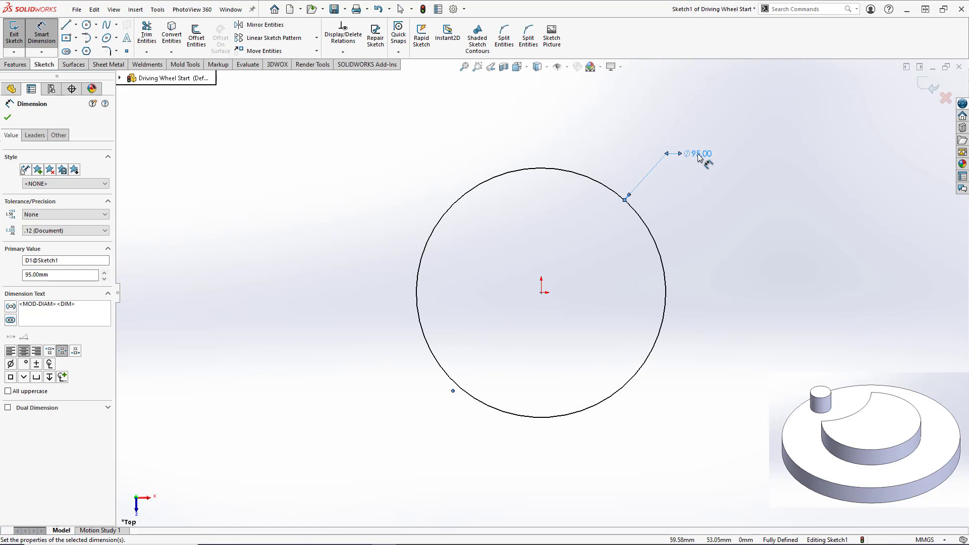
Step: Exit the sketch and extrude the circle as a blind boss 10 mm deep
{"action": "left_click", "coordinate": [933, 92]}
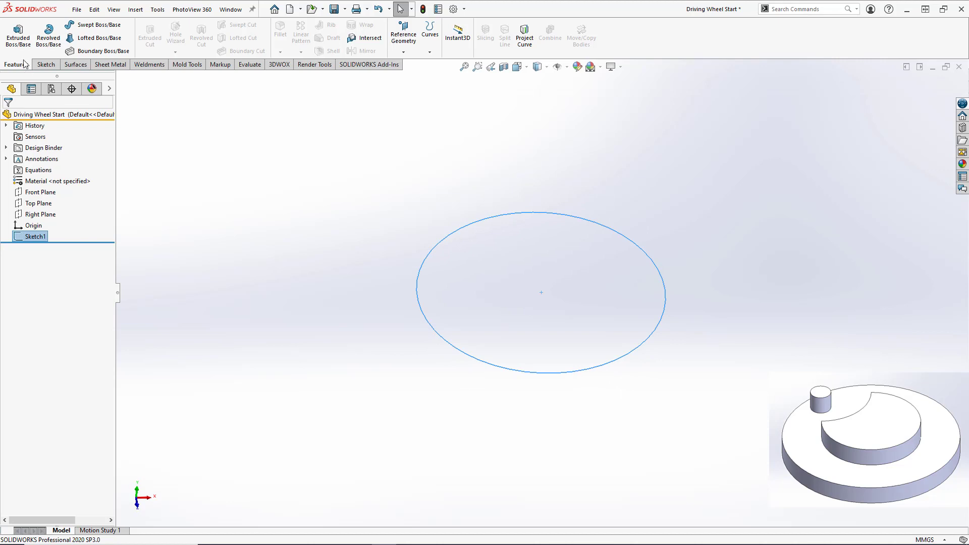
{"action": "left_click", "coordinate": [24, 38]}
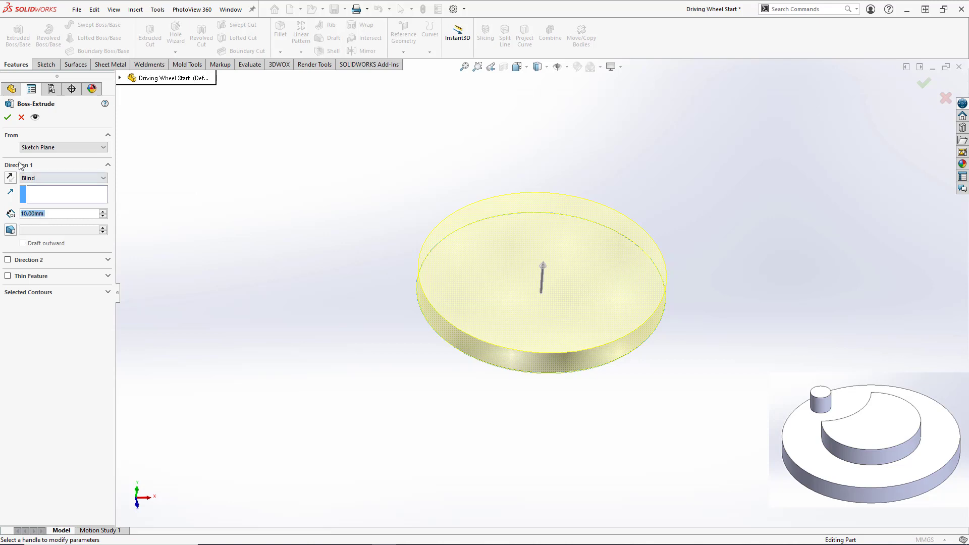
{"action": "left_click", "coordinate": [8, 117]}
Step: Start a sketch on the disc's top face, viewed normal to it, and draw an origin-centred circle about 42 mm in diameter
{"action": "middle_click_drag", "start_coordinate": [556, 320], "coordinate": [540, 305]}
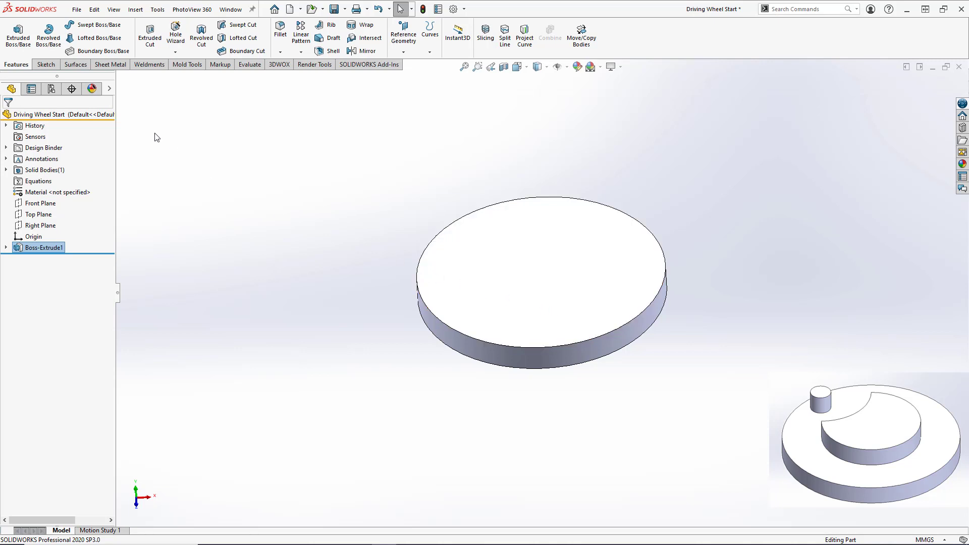
{"action": "left_click", "coordinate": [580, 302]}
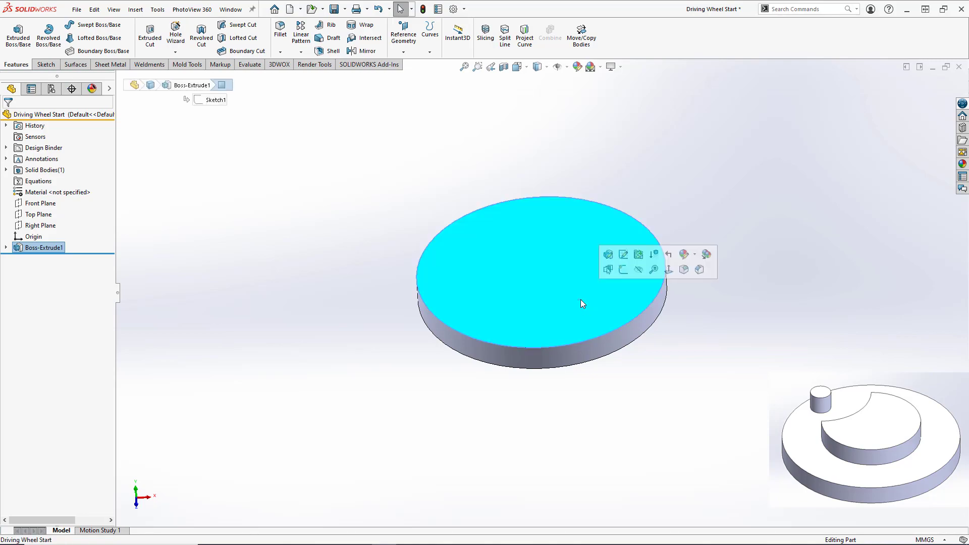
{"action": "left_click", "coordinate": [626, 275]}
{"action": "key", "text": "space"}
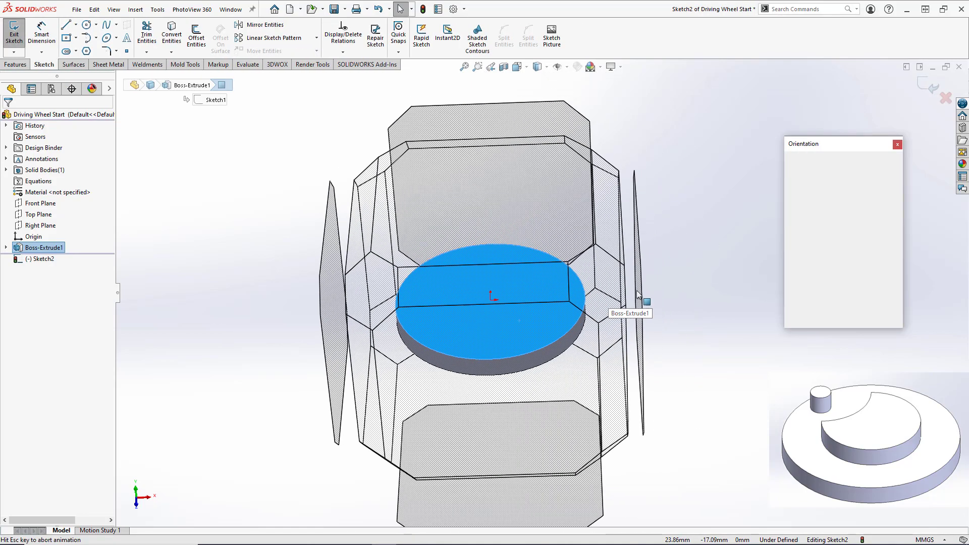
{"action": "left_click", "coordinate": [896, 204]}
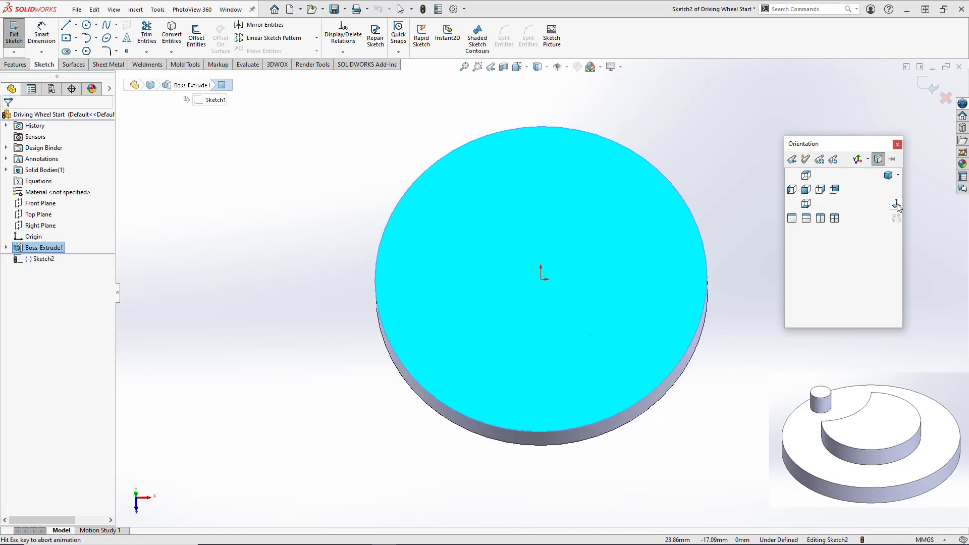
{"action": "left_click", "coordinate": [86, 24]}
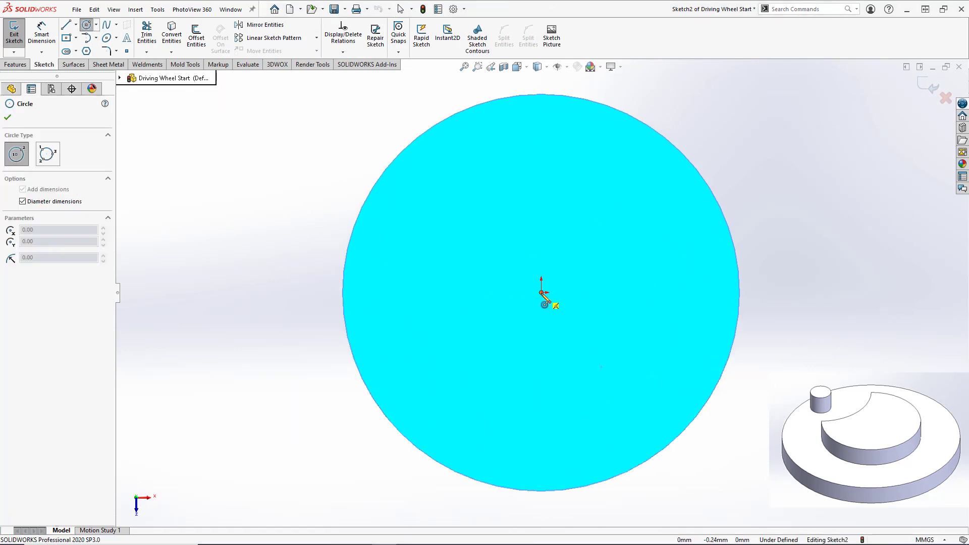
{"action": "left_click", "coordinate": [542, 292]}
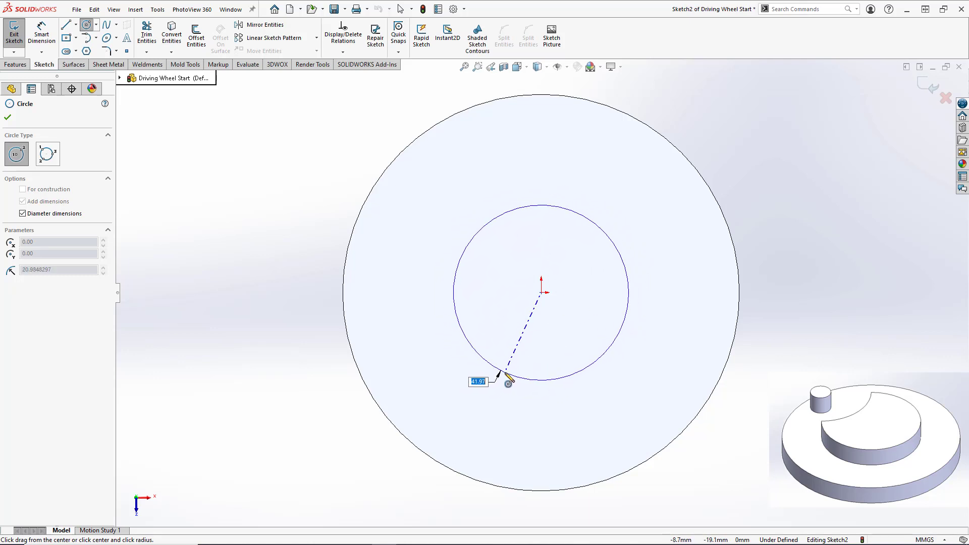
{"action": "left_click", "coordinate": [506, 376]}
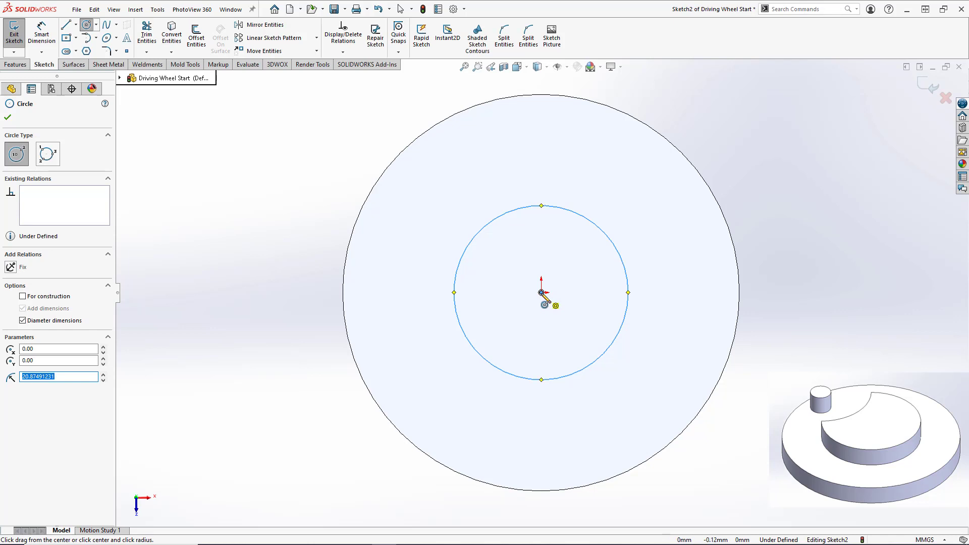
Step: Draw a larger concentric circle about 77 mm in diameter and convert it to construction geometry
{"action": "left_click", "coordinate": [541, 293]}
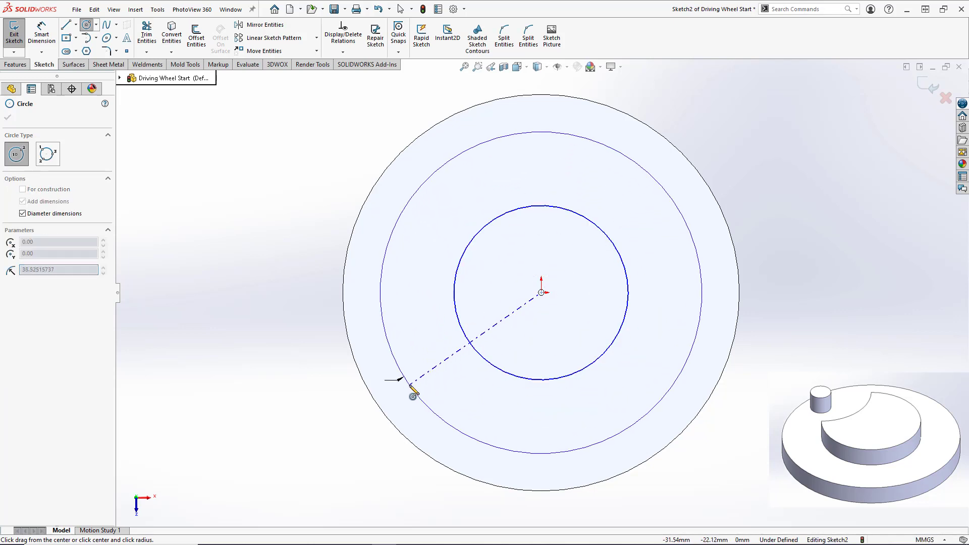
{"action": "left_click", "coordinate": [410, 386]}
{"action": "key", "text": "Escape"}
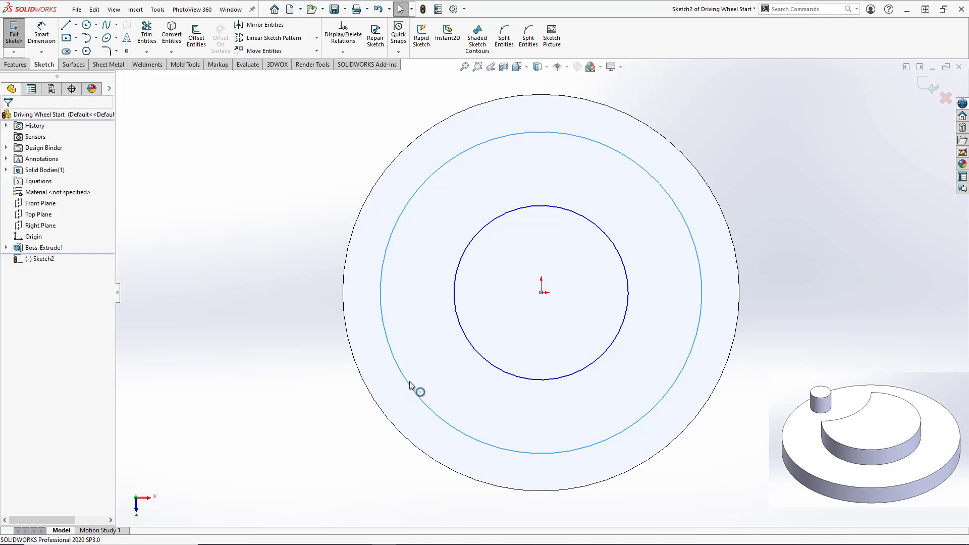
{"action": "left_click", "coordinate": [410, 386]}
{"action": "left_click", "coordinate": [513, 351]}
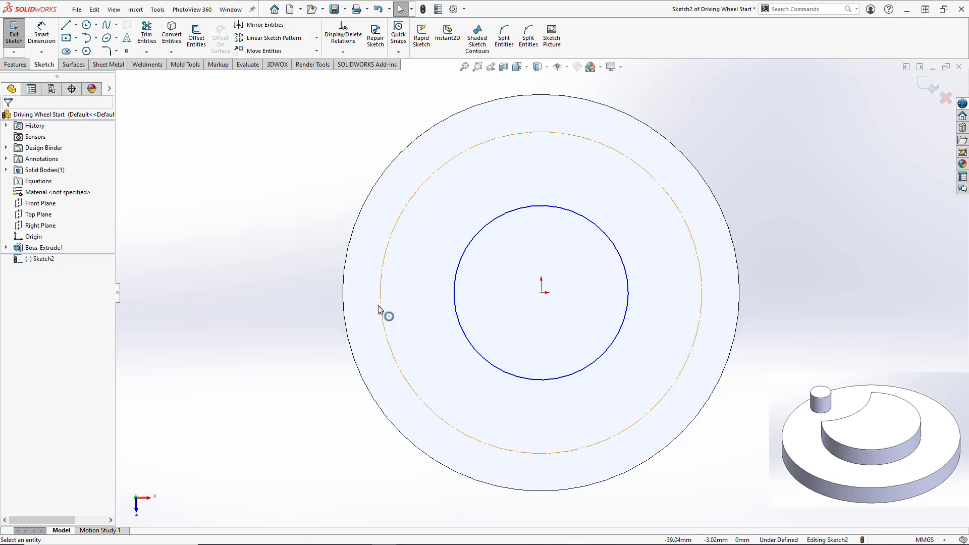
Step: Draw a circle about 10 mm in diameter centred on the construction circle, level with the origin on its negative X side
{"action": "left_click", "coordinate": [87, 26]}
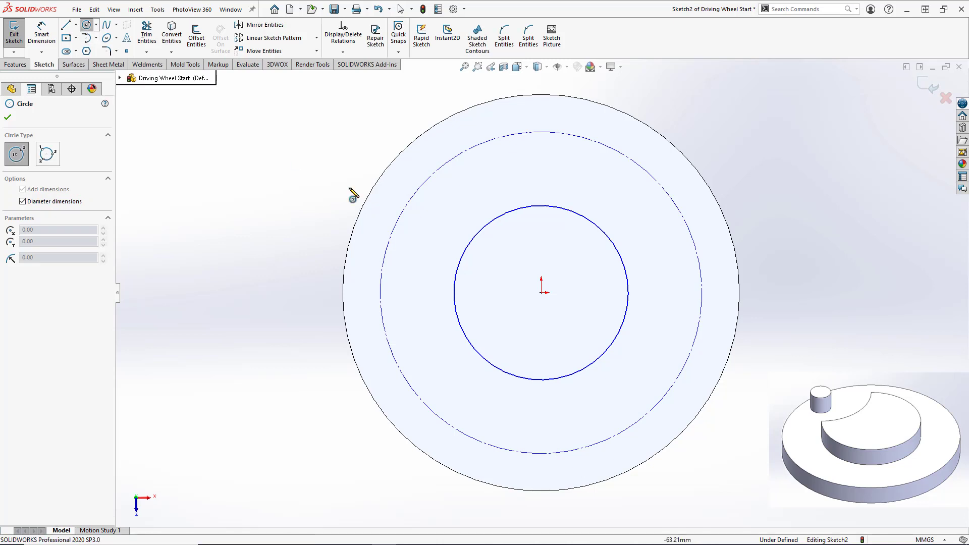
{"action": "left_click", "coordinate": [380, 292]}
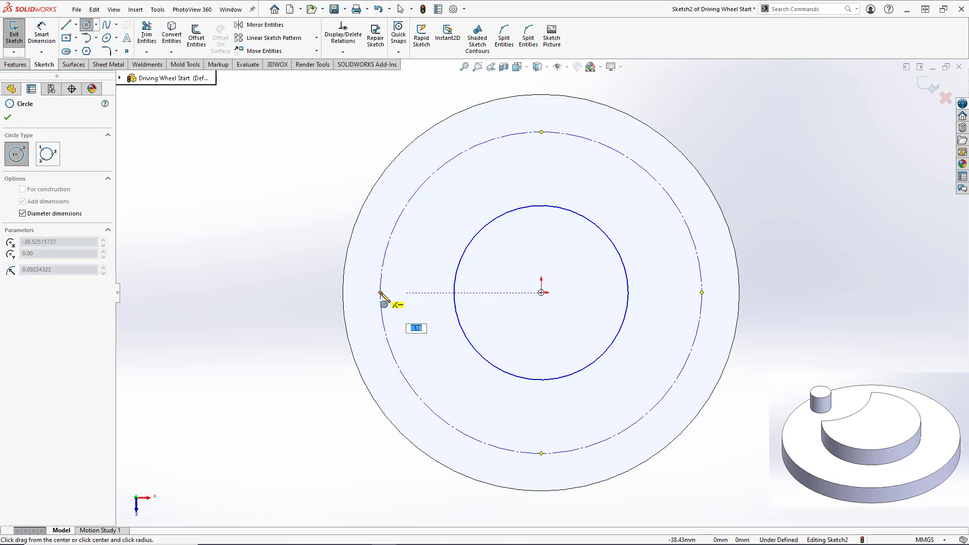
{"action": "left_click", "coordinate": [396, 309]}
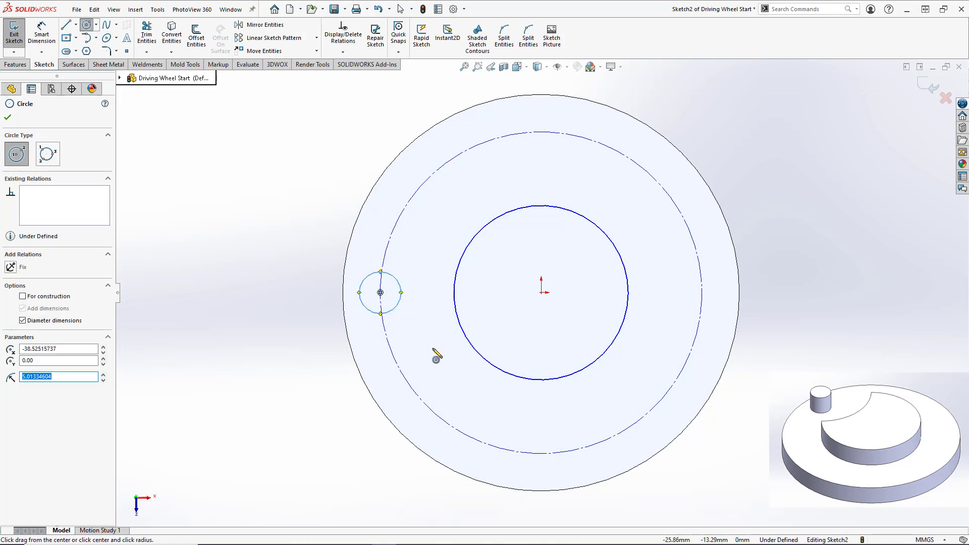
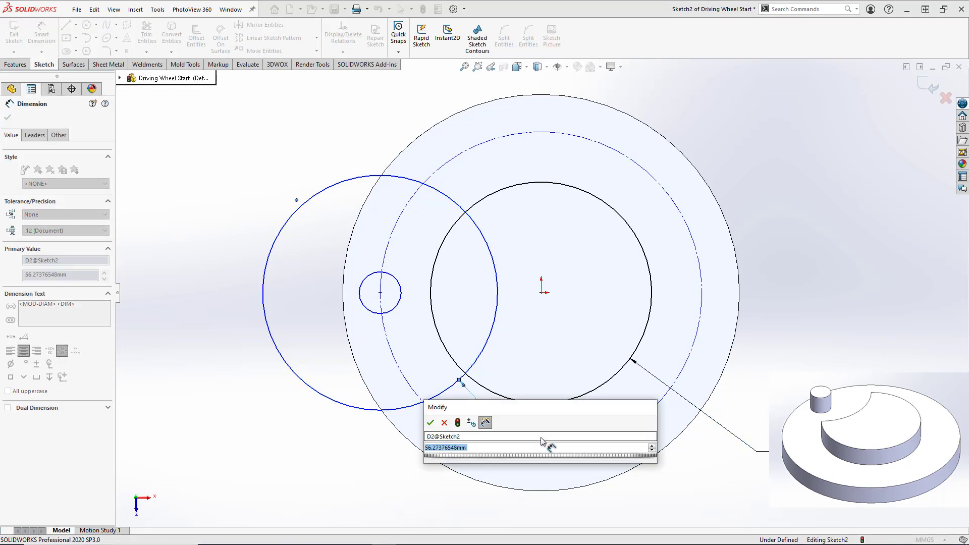
Step: Set the diameter of the large circle overlapping the disc's edge to 54 mm and the small circle inside it to 11 mm
{"action": "type", "text": "54"}
{"action": "key", "text": "Return"}
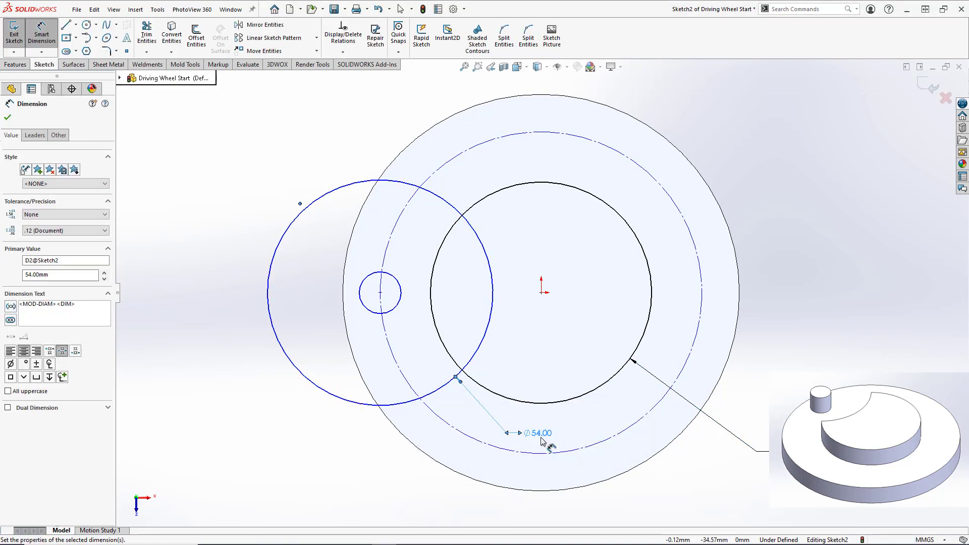
{"action": "left_click", "coordinate": [399, 311]}
{"action": "left_click", "coordinate": [316, 327]}
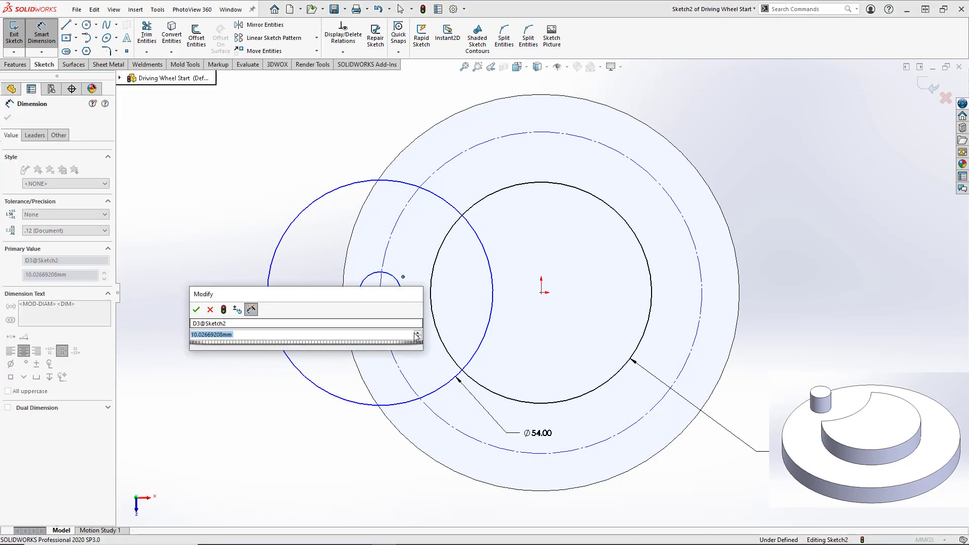
{"action": "type", "text": "11"}
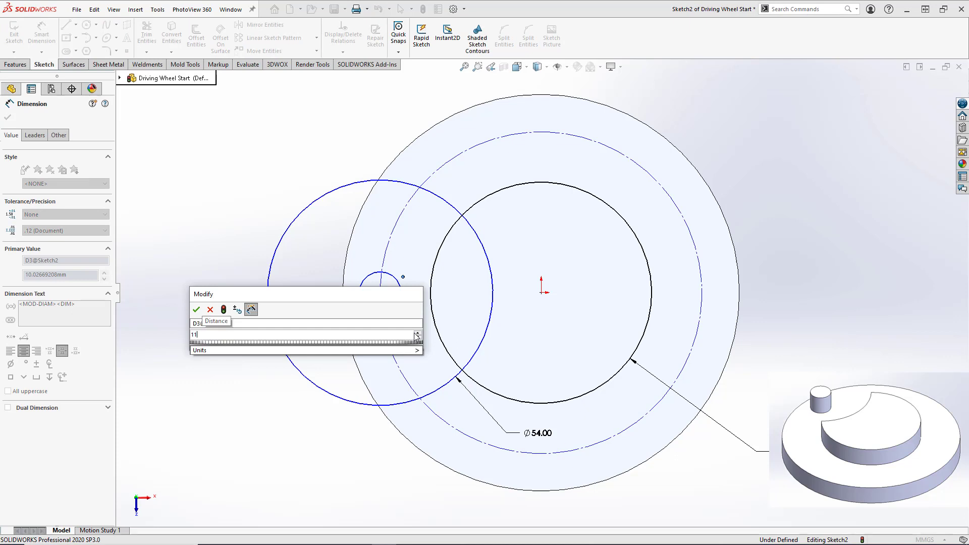
{"action": "key", "text": "Return"}
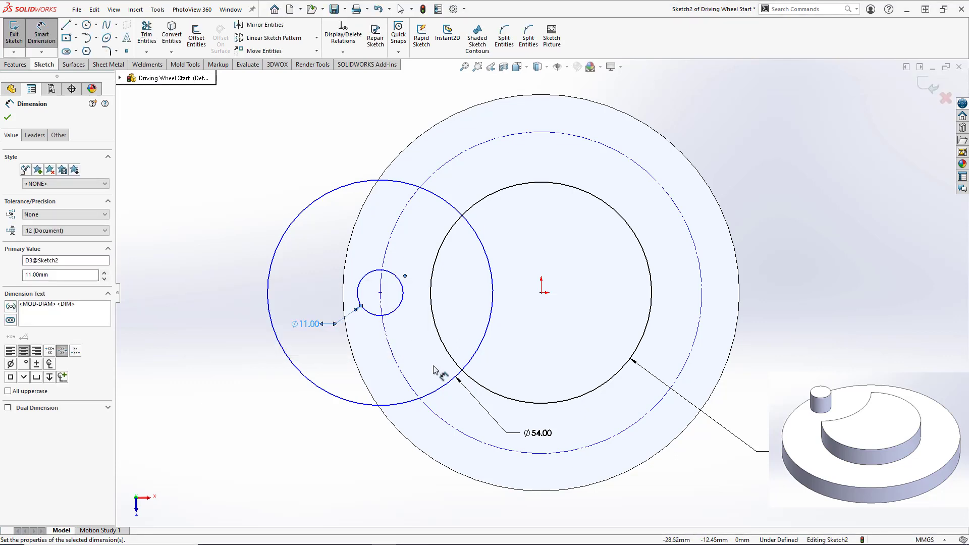
Step: Dimension the construction circle's diameter as 76 mm
{"action": "left_click", "coordinate": [478, 441]}
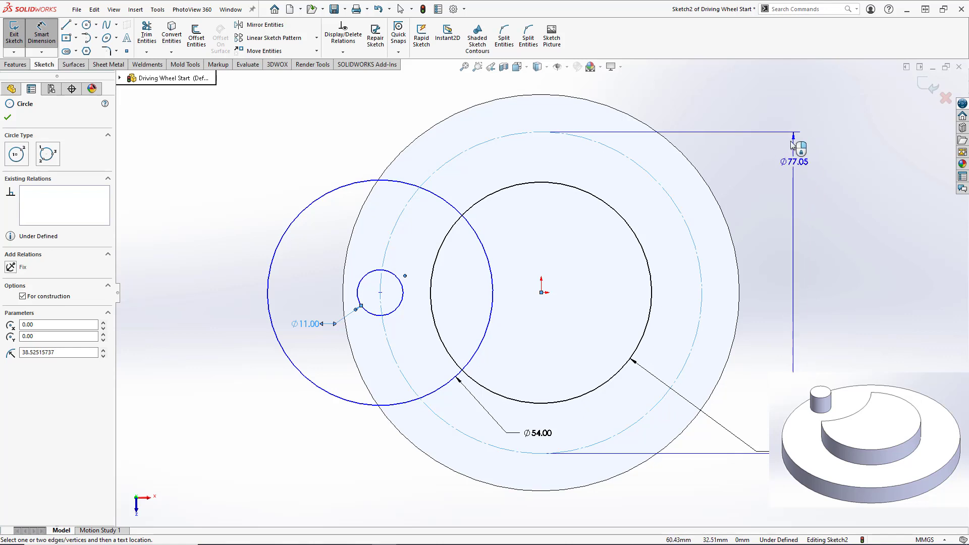
{"action": "left_click", "coordinate": [786, 113]}
{"action": "type", "text": "7"}
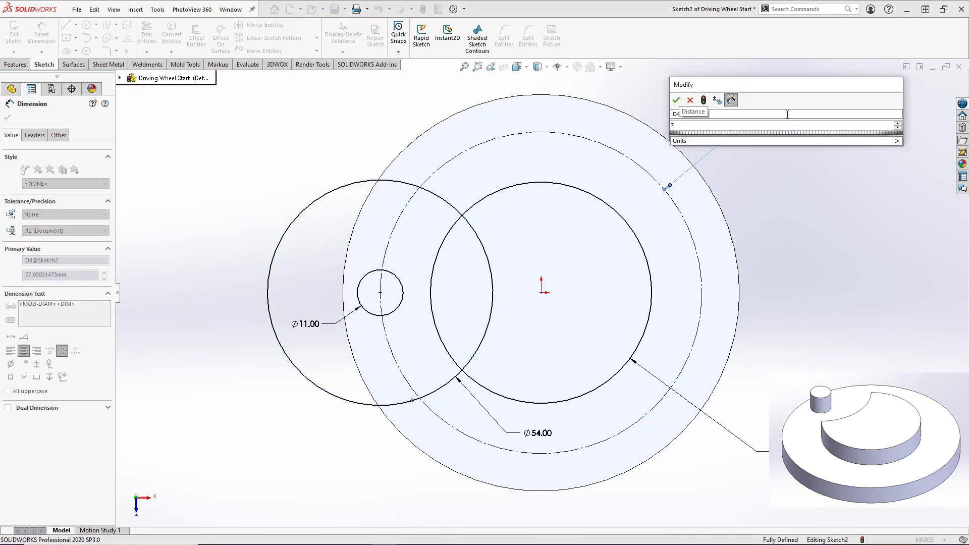
{"action": "type", "text": "6"}
{"action": "key", "text": "Return"}
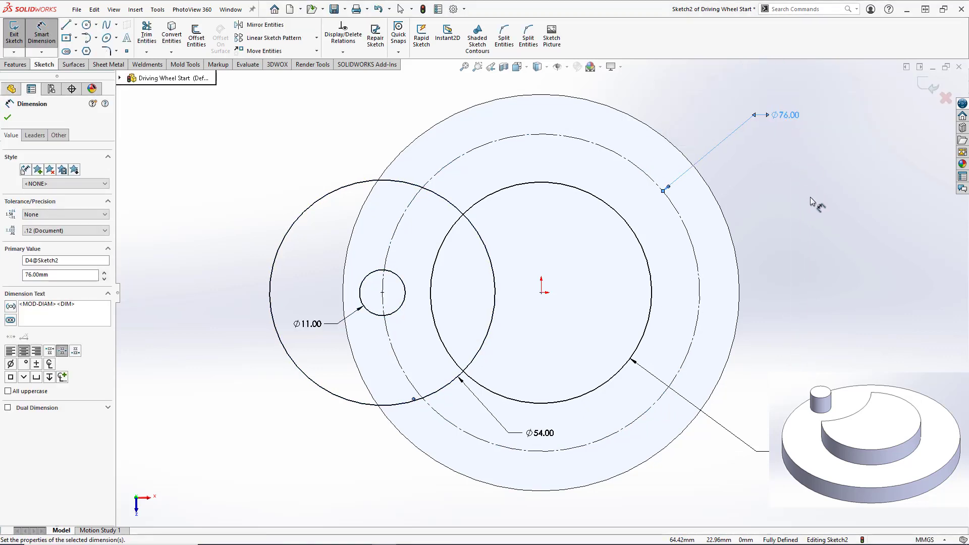
{"action": "key", "text": "Escape"}
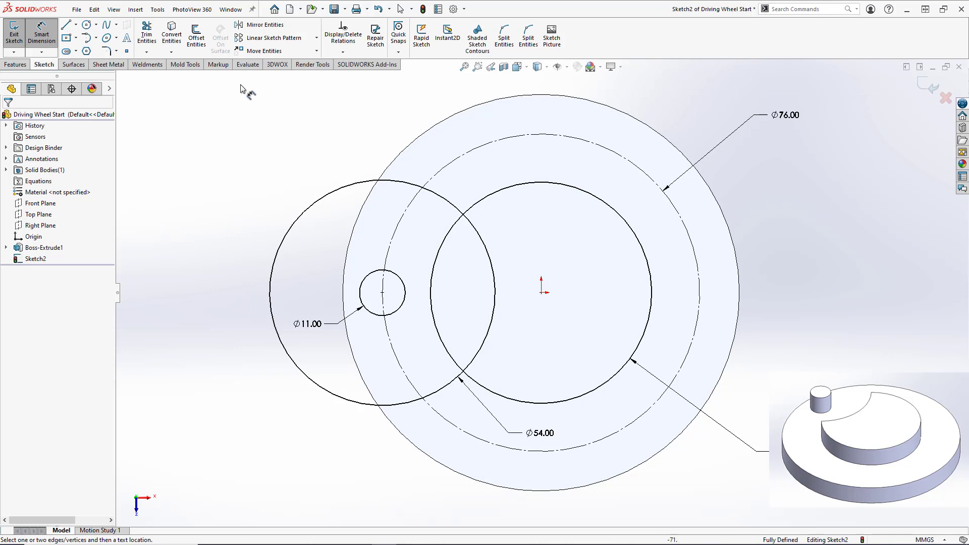
Step: Power-trim the 54 mm circle outside the hub circle and the hub arc inside it, keeping the trimmed entities as construction geometry
{"action": "left_click", "coordinate": [147, 35]}
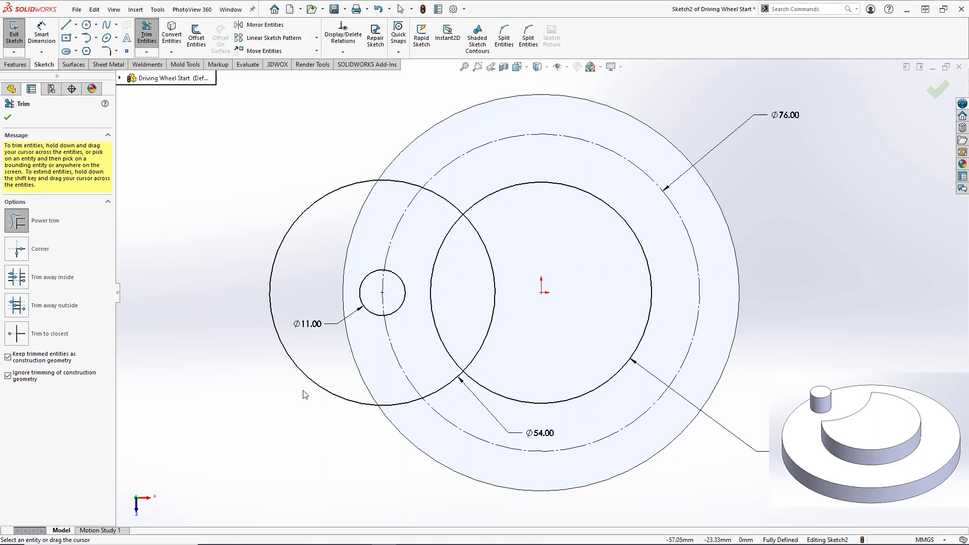
{"action": "mouse_move", "coordinate": [466, 192]}
{"action": "left_mouse_down"}
{"action": "mouse_move", "coordinate": [449, 206]}
{"action": "mouse_move", "coordinate": [392, 190]}
{"action": "mouse_move", "coordinate": [393, 177]}
{"action": "mouse_move", "coordinate": [376, 211]}
{"action": "left_mouse_up"}
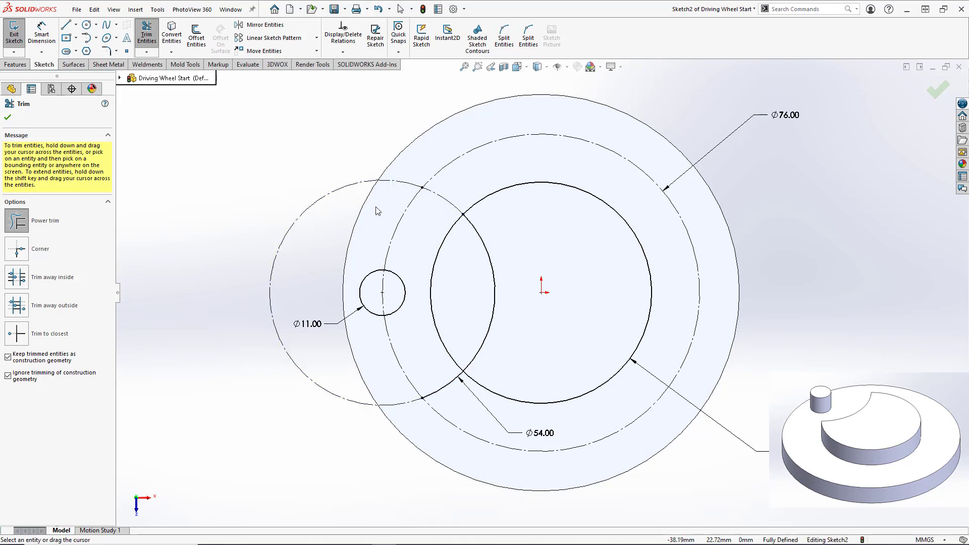
{"action": "left_click_drag", "start_coordinate": [452, 407], "coordinate": [436, 387]}
{"action": "left_click_drag", "start_coordinate": [431, 353], "coordinate": [455, 338]}
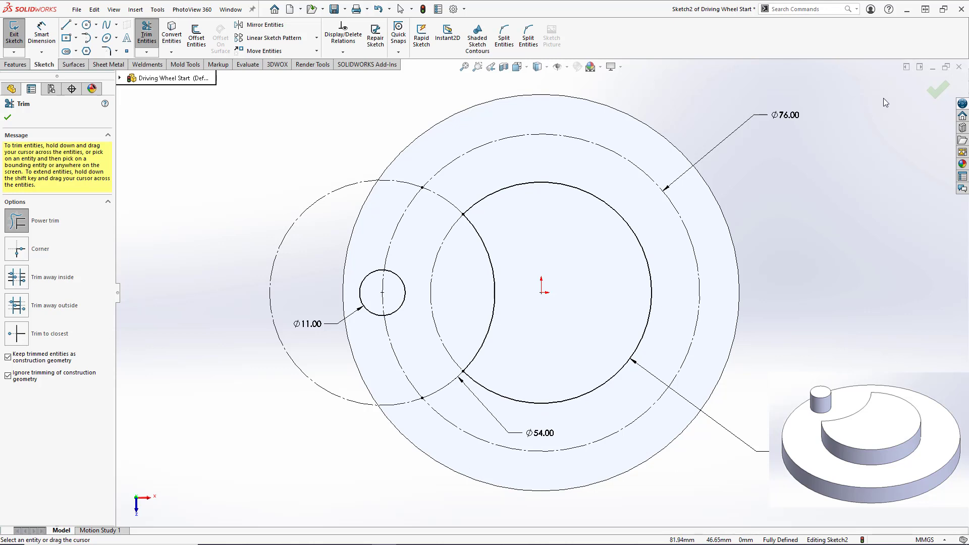
{"action": "left_click", "coordinate": [932, 96]}
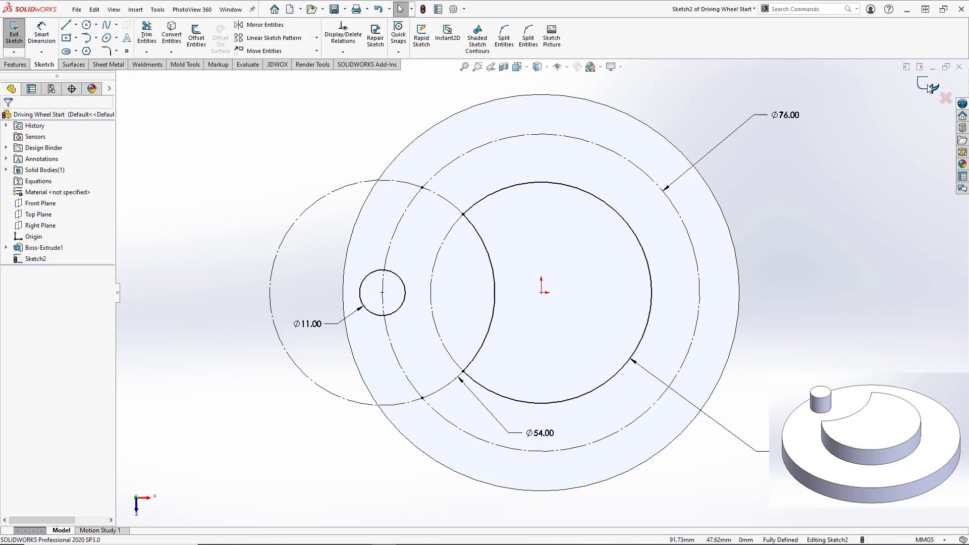
Step: Finish the sketch and extrude the crescent-notched hub profile and the small pin circle 10 mm, merged with the disc
{"action": "left_click", "coordinate": [929, 87]}
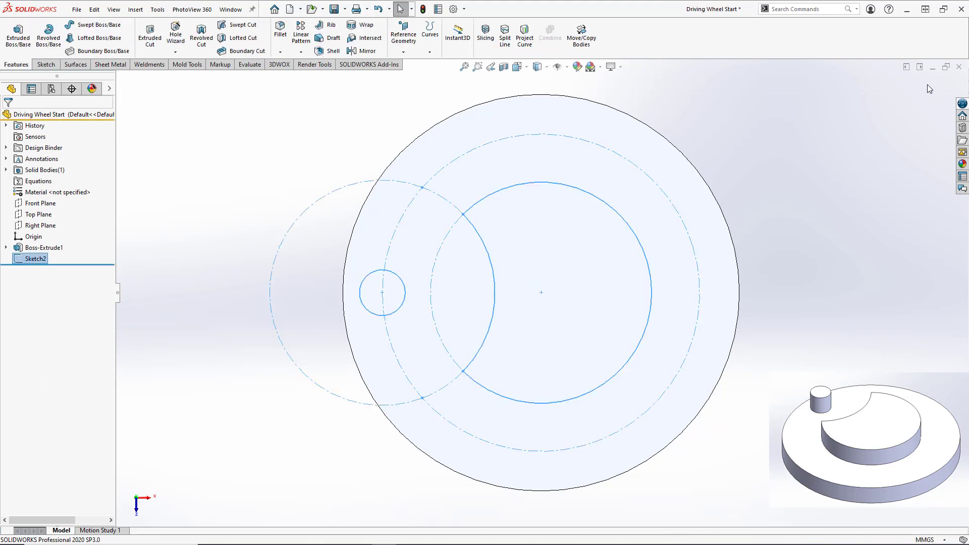
{"action": "left_click", "coordinate": [17, 37]}
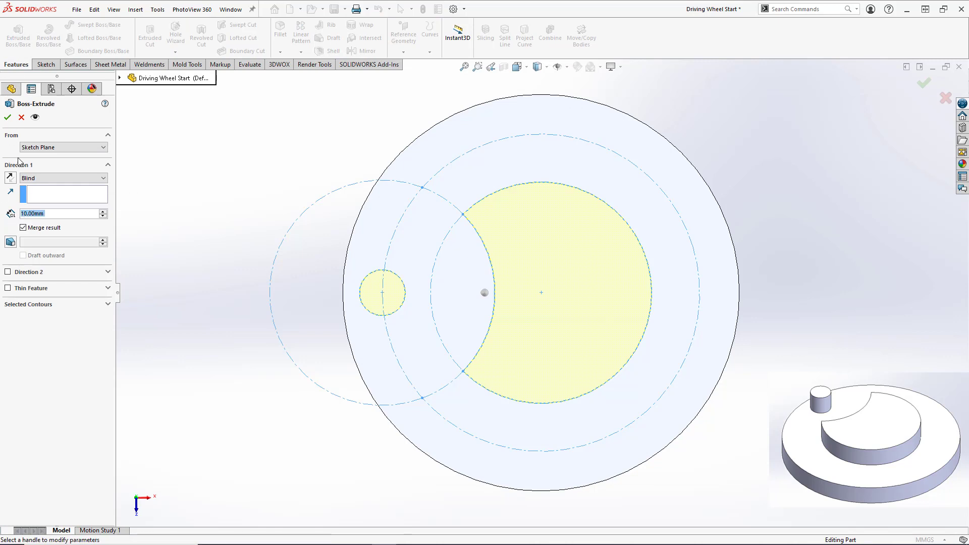
{"action": "left_click", "coordinate": [7, 117]}
Step: Sketch a circle about 32 mm in diameter on the disc's underside, centred on the origin
{"action": "middle_click_drag", "start_coordinate": [507, 375], "coordinate": [492, 93]}
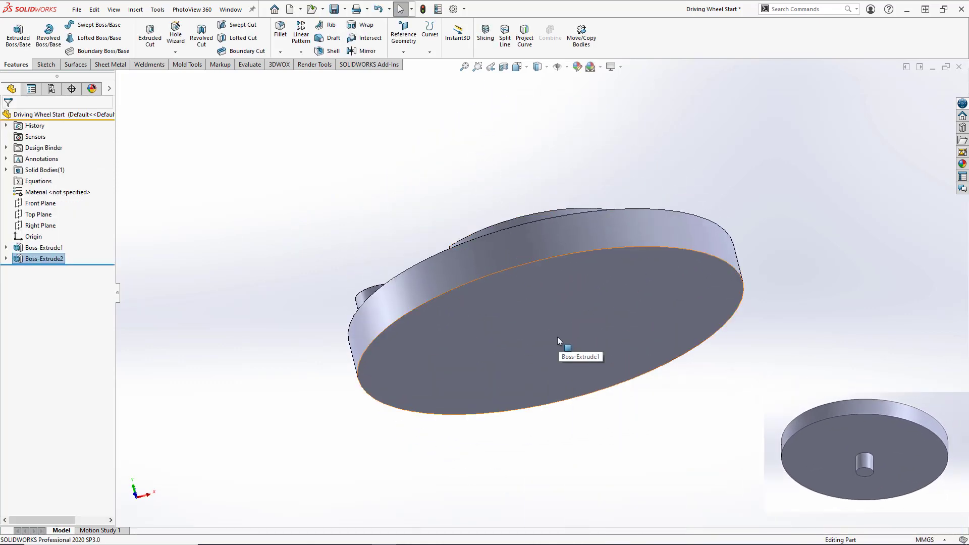
{"action": "middle_click_drag", "start_coordinate": [557, 337], "coordinate": [532, 336]}
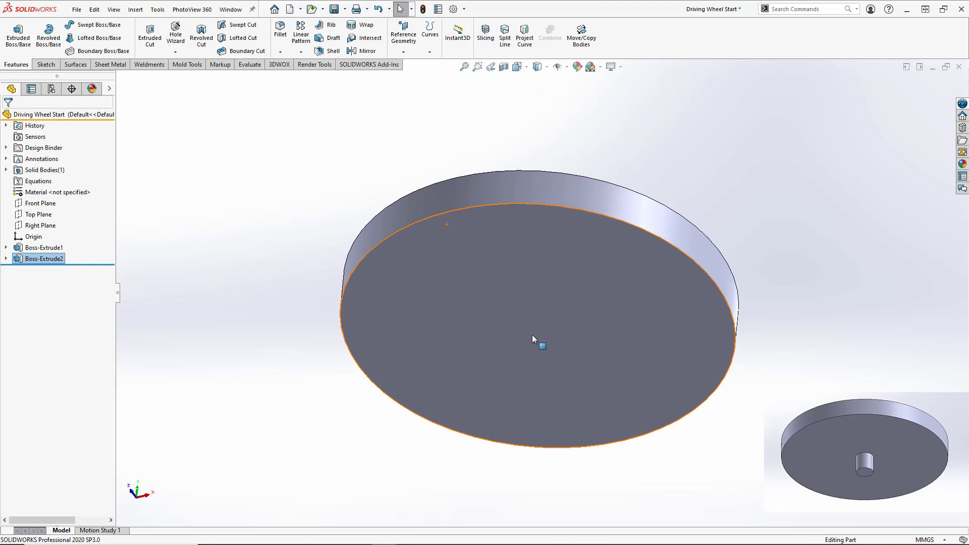
{"action": "left_click", "coordinate": [531, 335]}
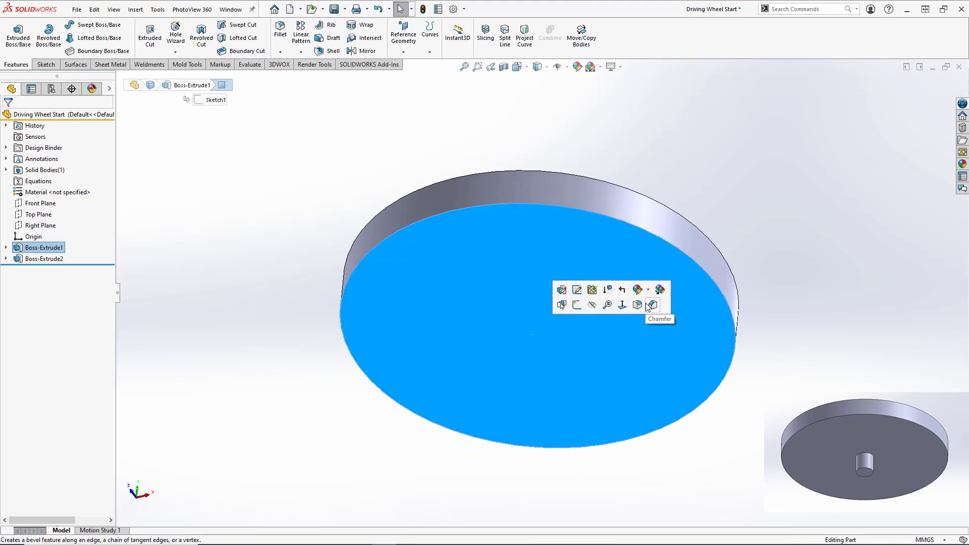
{"action": "left_click", "coordinate": [576, 305]}
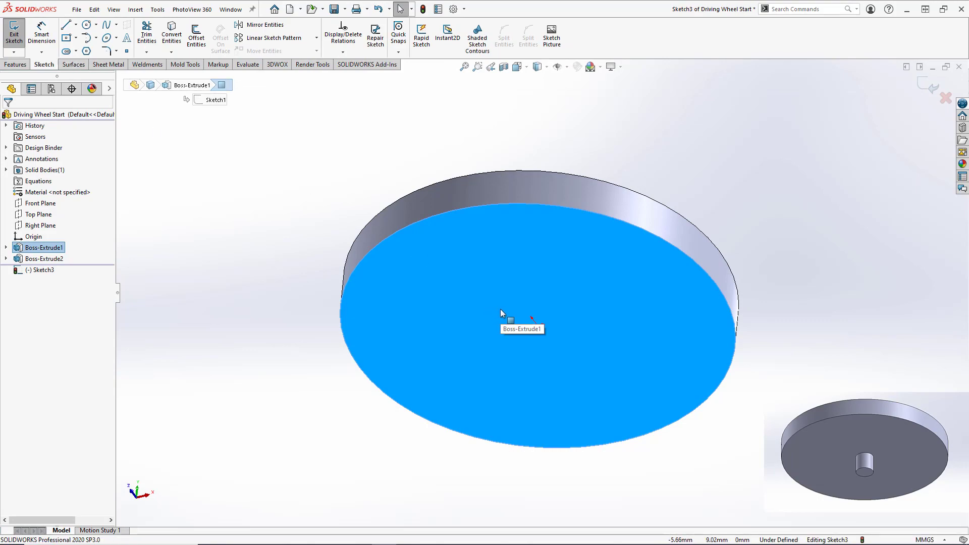
{"action": "key", "text": "space"}
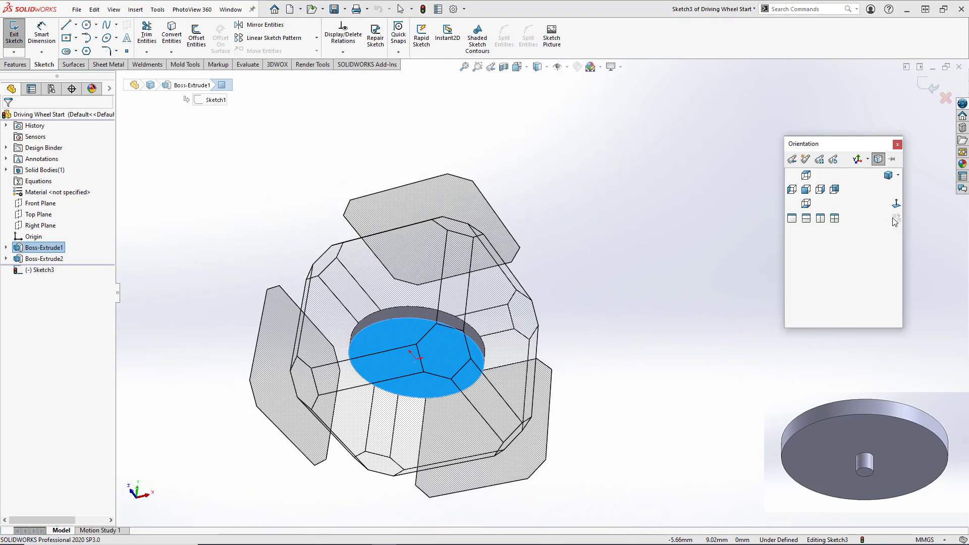
{"action": "left_click", "coordinate": [896, 205]}
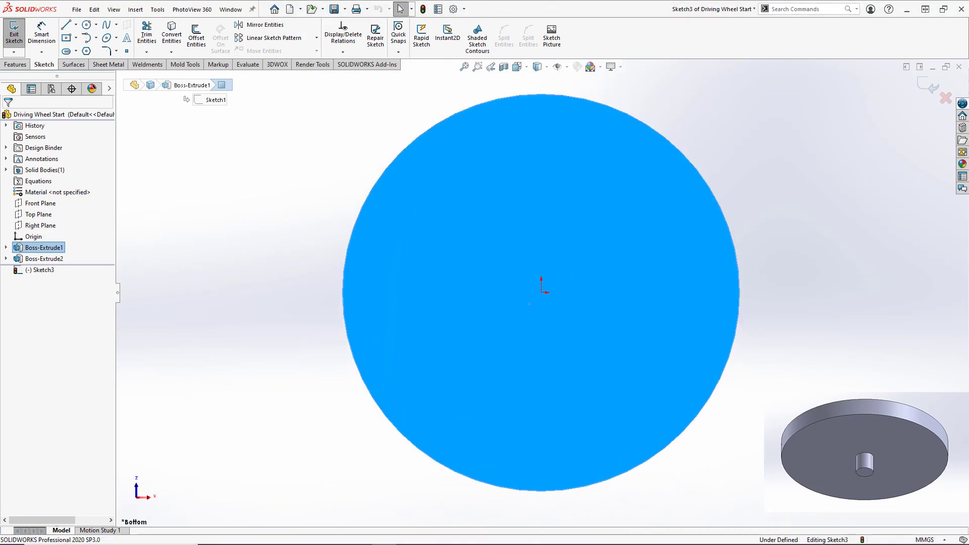
{"action": "key", "text": "c"}
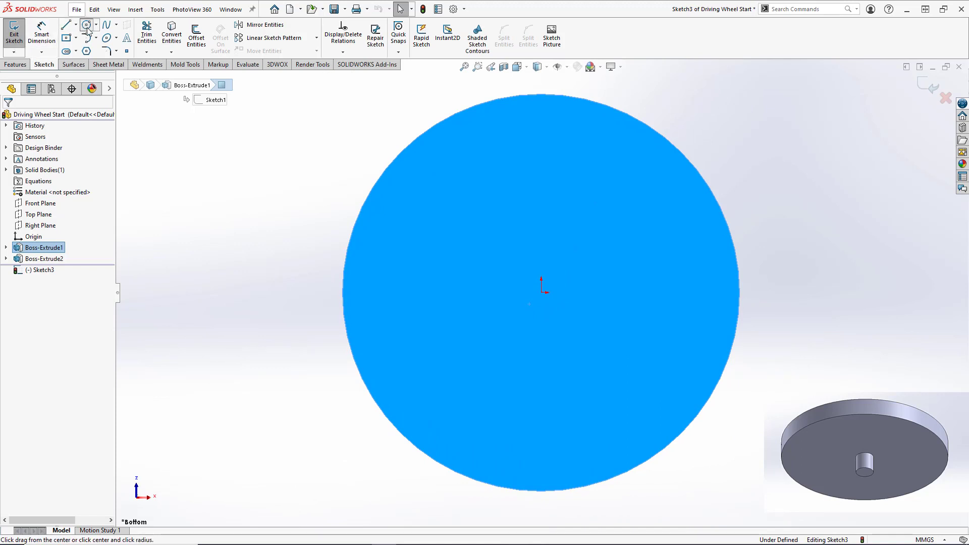
{"action": "left_click", "coordinate": [542, 292]}
{"action": "left_click", "coordinate": [608, 279]}
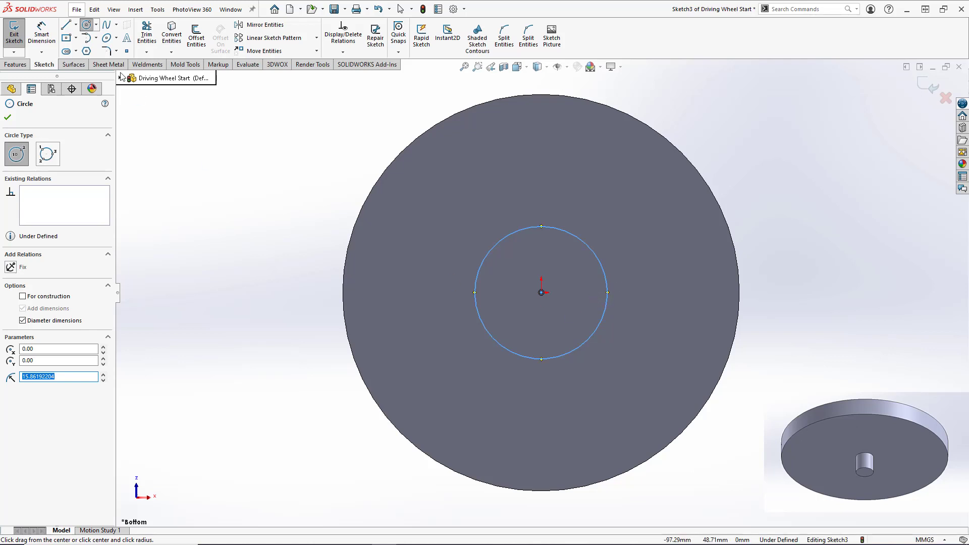
Step: Dimension the underside circle's diameter as 10 mm
{"action": "left_click", "coordinate": [42, 35]}
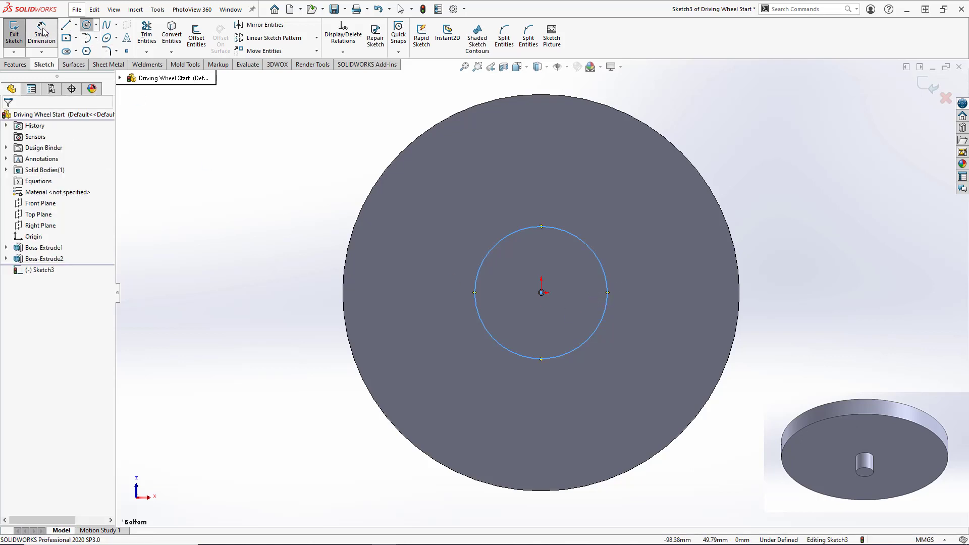
{"action": "left_click", "coordinate": [578, 238]}
{"action": "left_click", "coordinate": [671, 213]}
{"action": "type", "text": "10"}
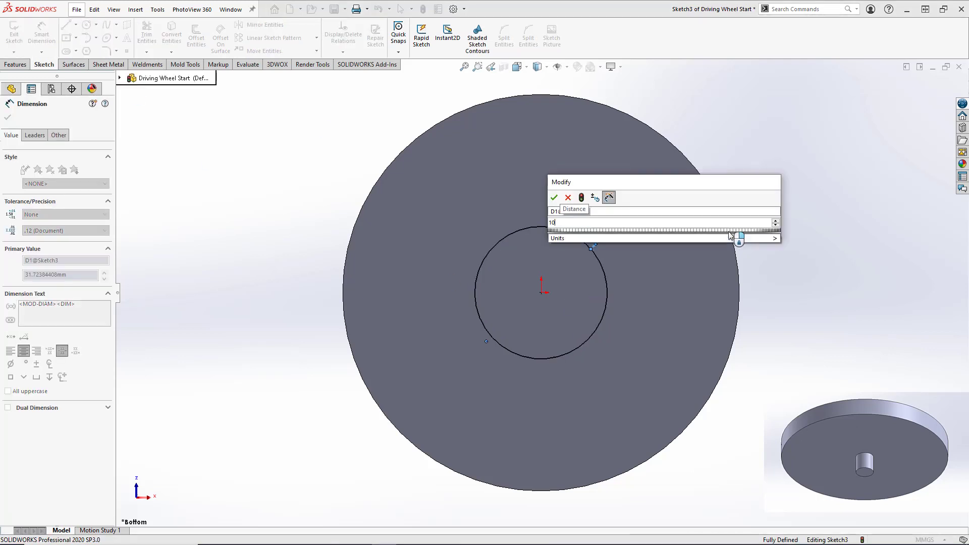
{"action": "key", "text": "Return"}
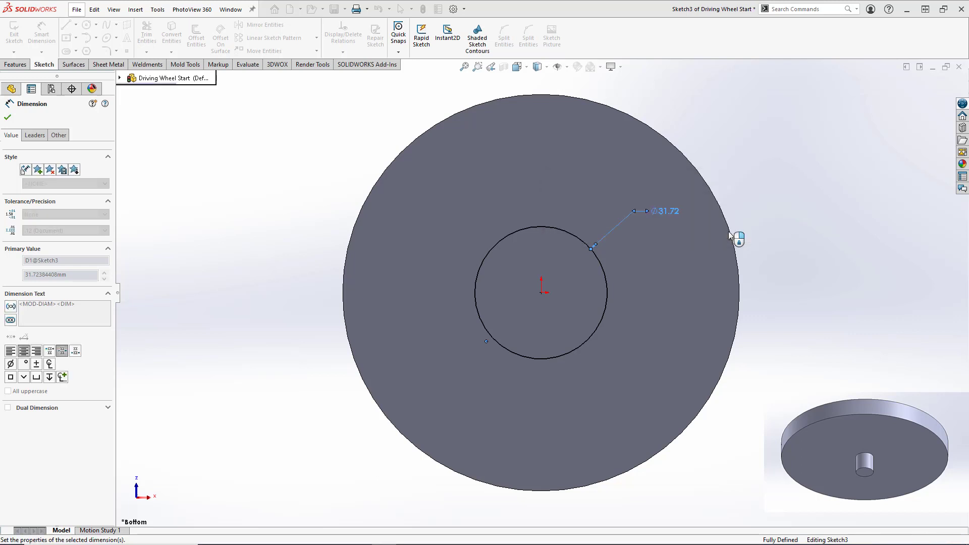
Step: Finish the sketch and extrude the underside circle 10 mm away from the disc as a merged shaft
{"action": "left_click", "coordinate": [926, 87]}
{"action": "left_click", "coordinate": [18, 35]}
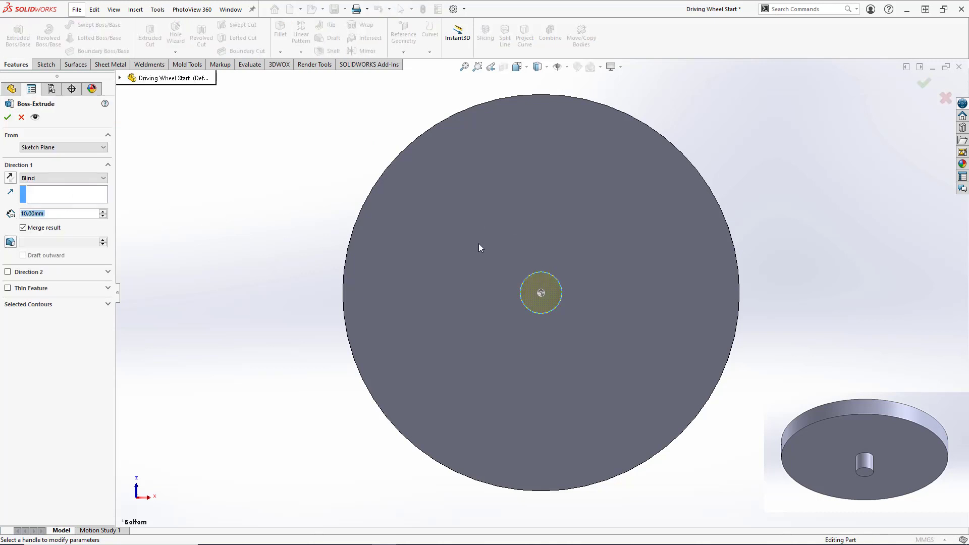
{"action": "middle_click_drag", "start_coordinate": [479, 247], "coordinate": [319, 327]}
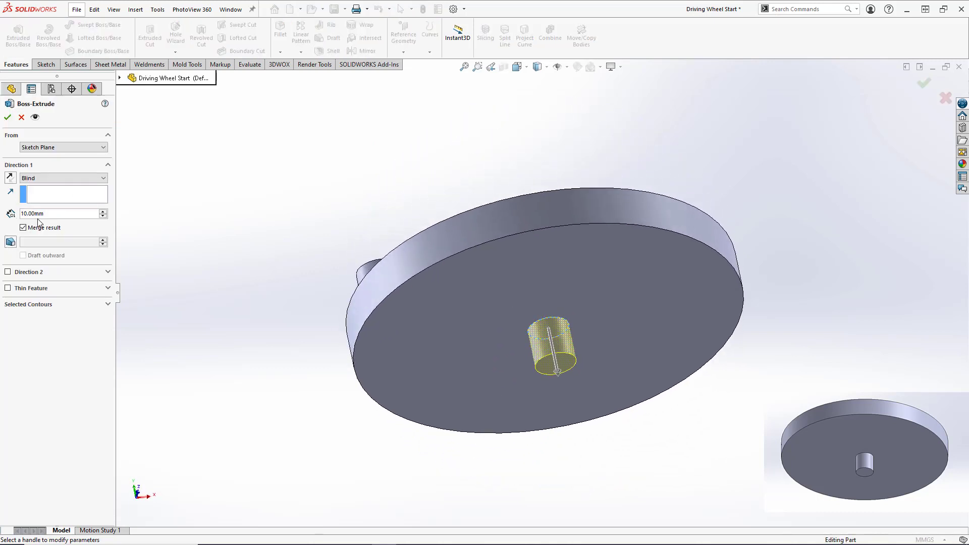
{"action": "left_click", "coordinate": [8, 121]}
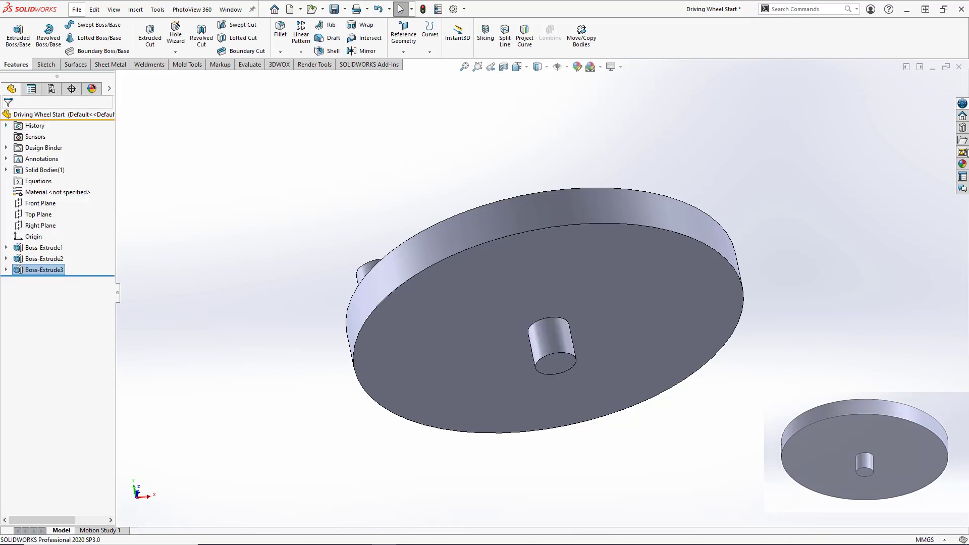
Step: In the Driven Wheel Start part, sketch a circle about 124 mm in diameter on the Top Plane, centred on the origin
{"action": "key", "text": "ctrl+7"}
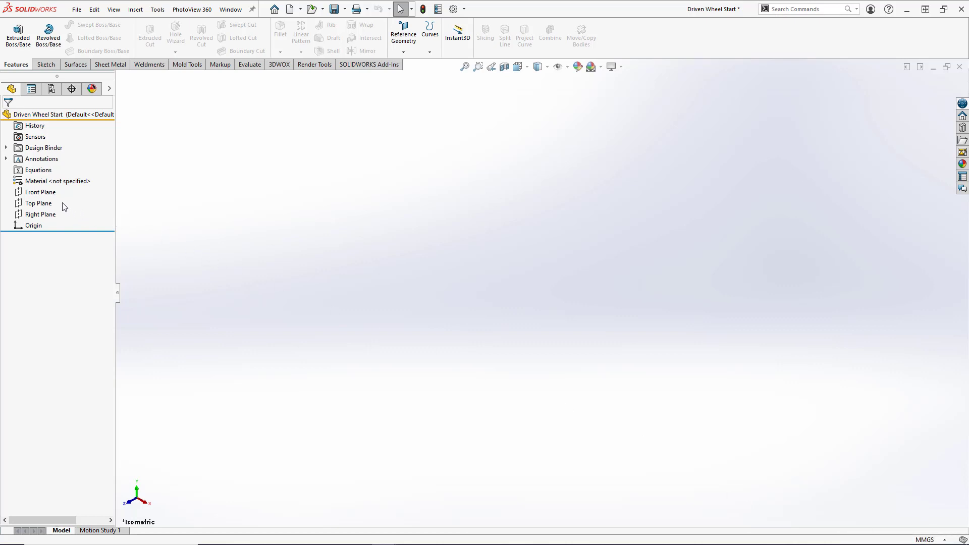
{"action": "left_click", "coordinate": [44, 203]}
{"action": "left_click", "coordinate": [55, 188]}
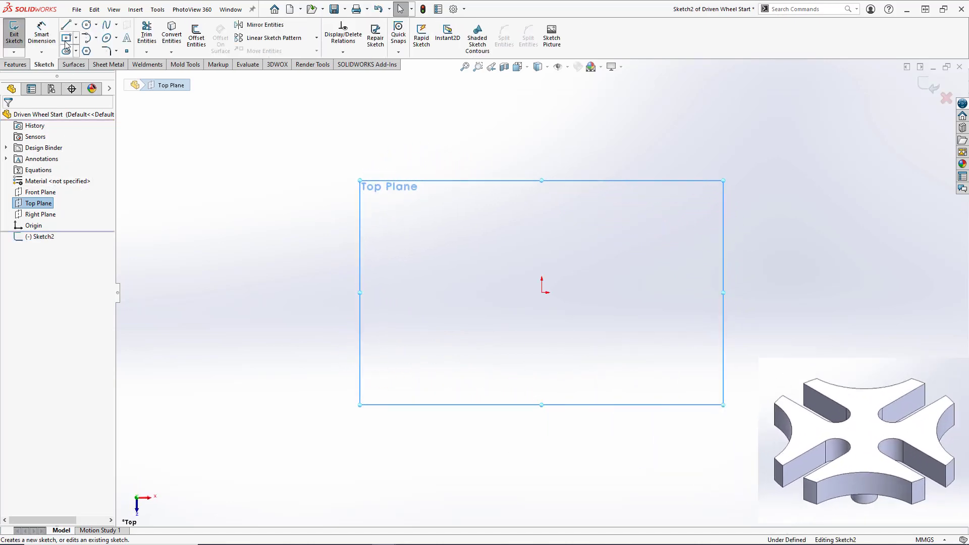
{"action": "left_click", "coordinate": [86, 26]}
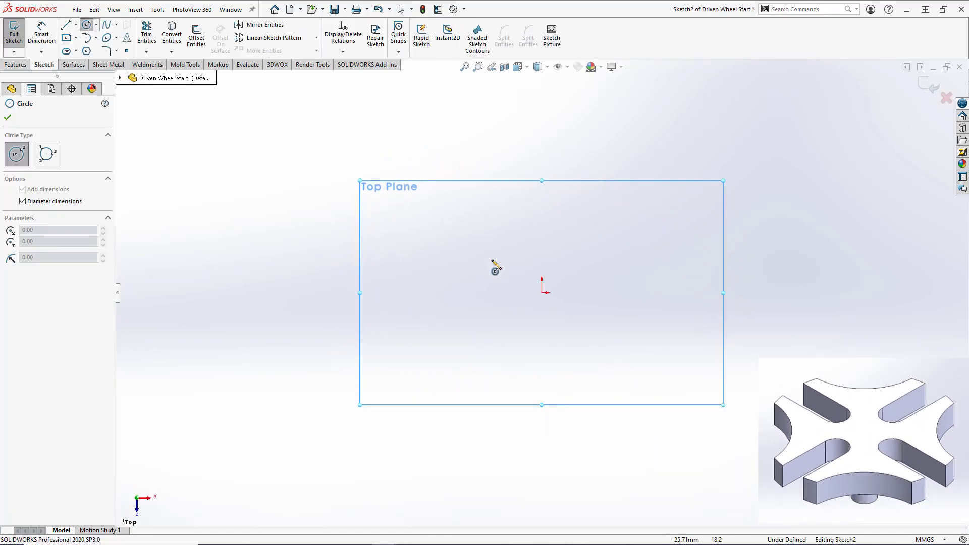
{"action": "left_click", "coordinate": [542, 293]}
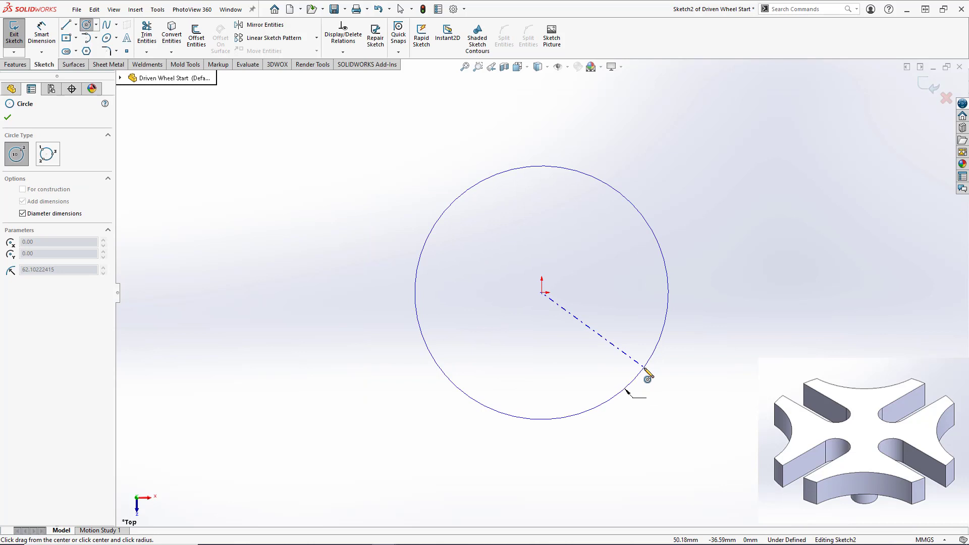
{"action": "left_click", "coordinate": [643, 376]}
Step: Dimension the driven wheel circle's diameter as 76 mm
{"action": "left_click", "coordinate": [45, 31]}
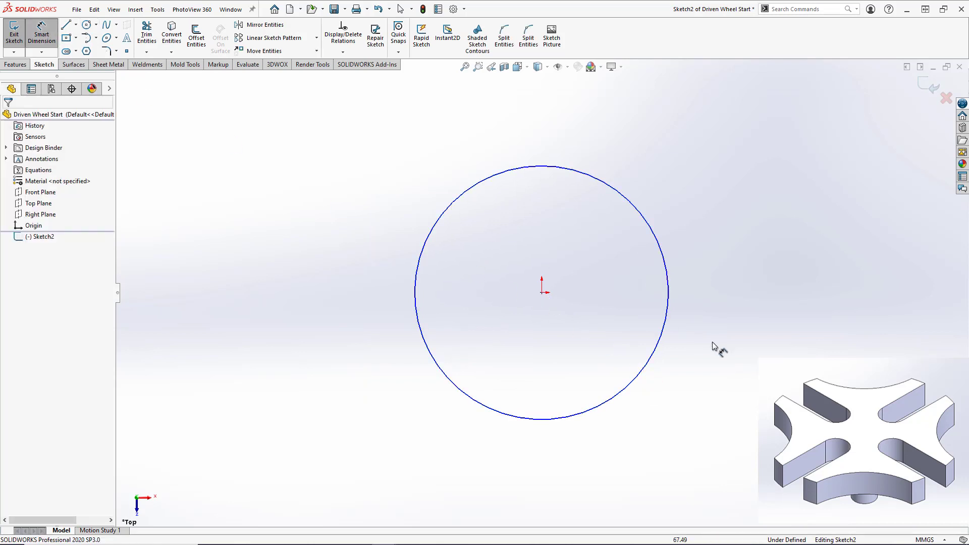
{"action": "left_click", "coordinate": [667, 335]}
{"action": "left_click", "coordinate": [741, 444]}
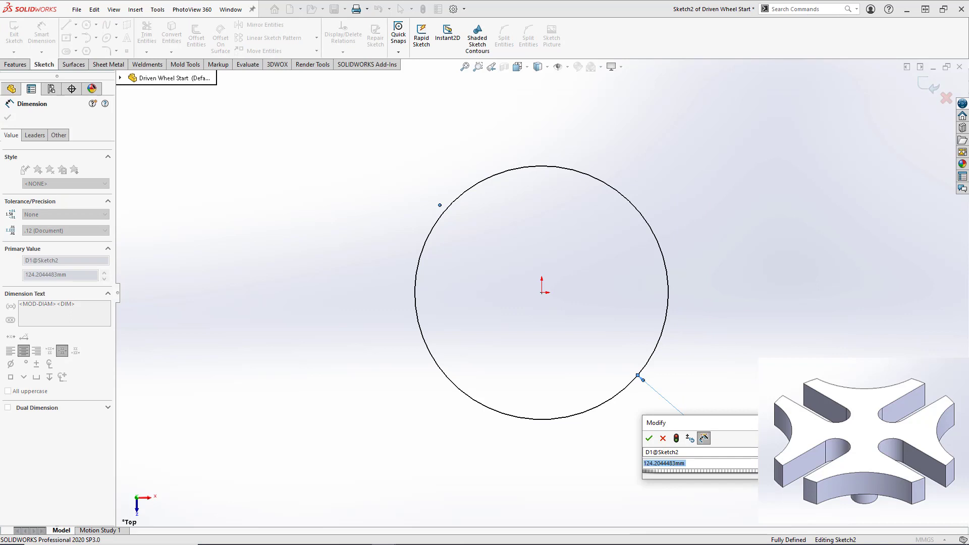
{"action": "type", "text": "76"}
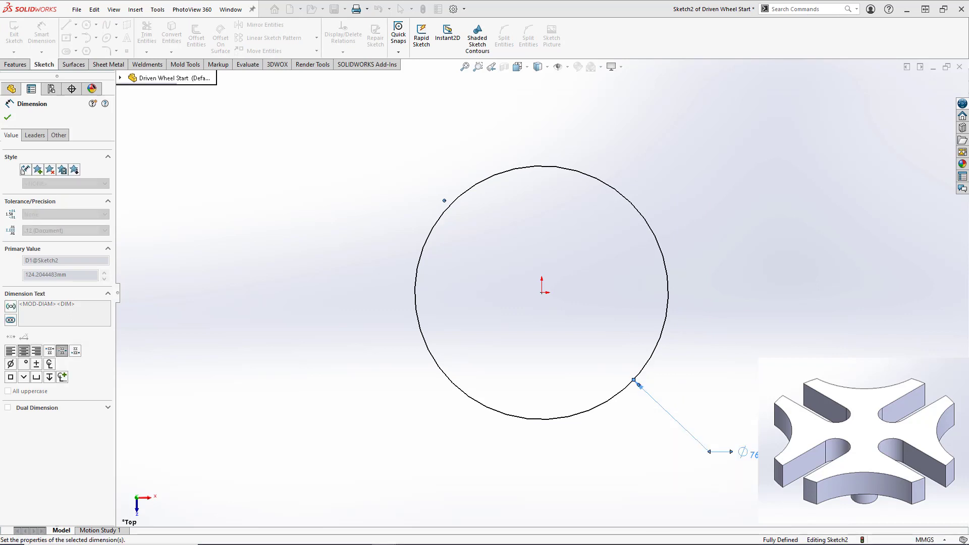
{"action": "left_click", "coordinate": [649, 438]}
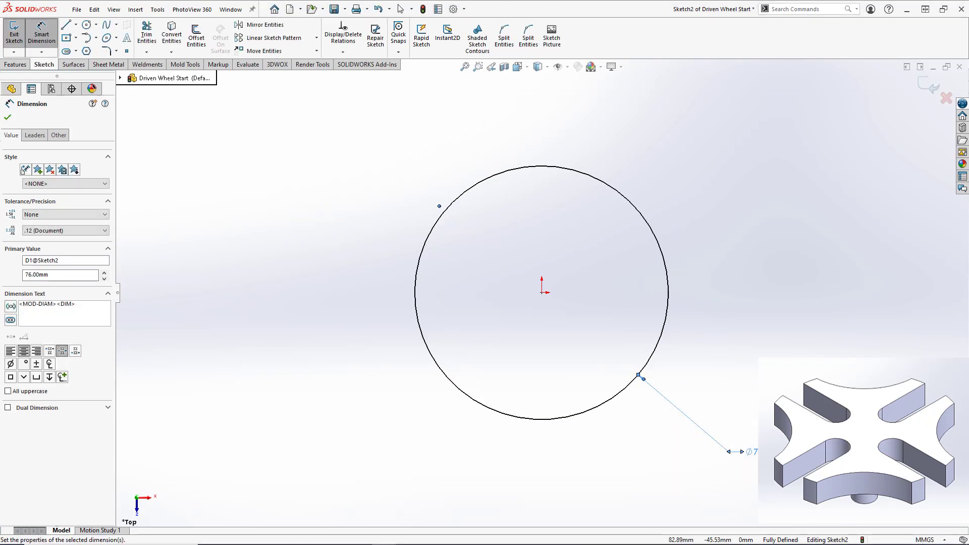
Step: Finish the sketch and extrude the driven wheel circle upward by 10 mm with a blind end condition
{"action": "left_click", "coordinate": [926, 94]}
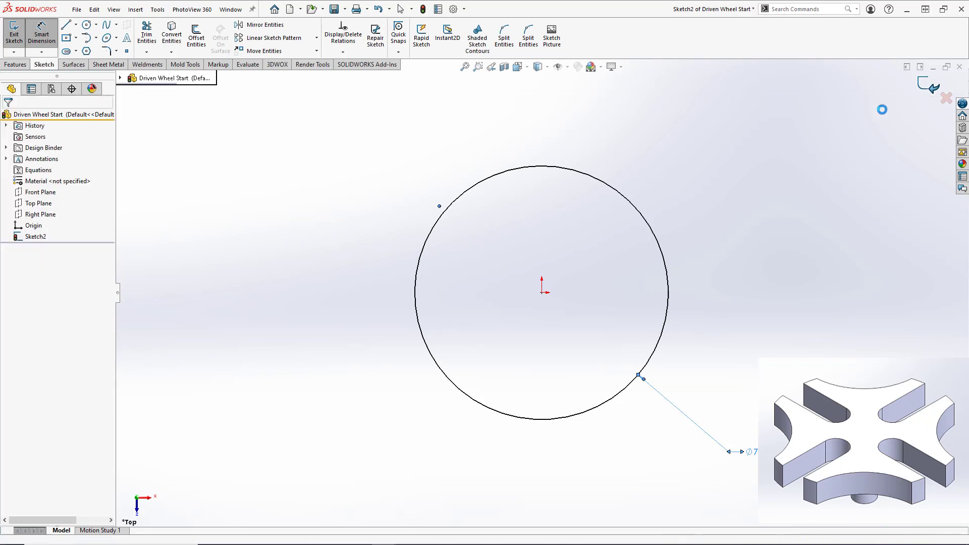
{"action": "left_click", "coordinate": [21, 35]}
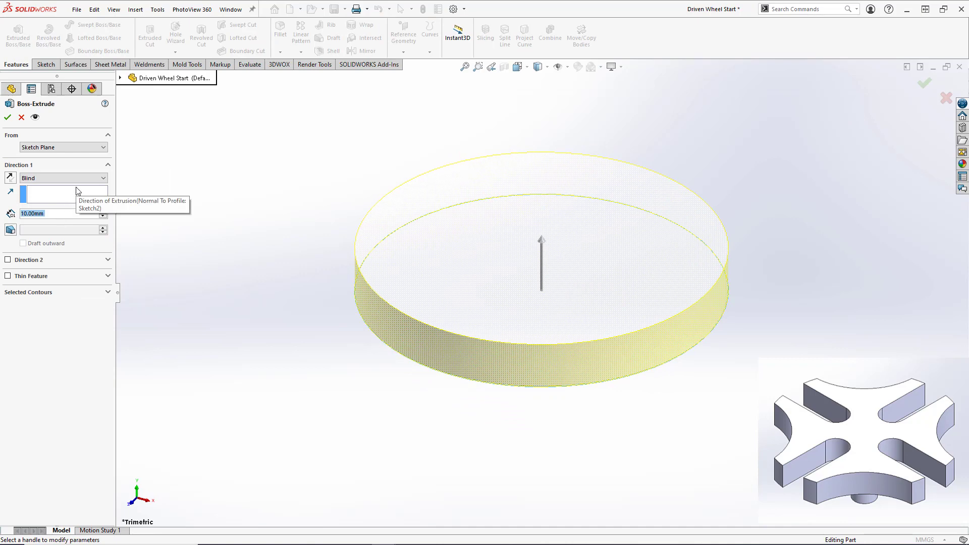
{"action": "left_click", "coordinate": [7, 119]}
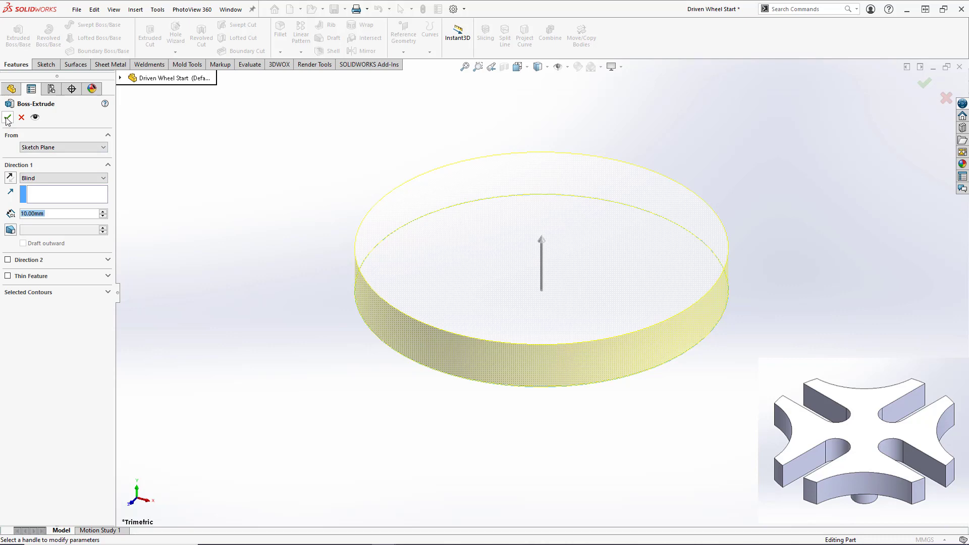
Step: On the disc's top face, sketch an origin-centred circle about 27 mm in diameter and a circle about 10 mm in diameter centred on its upper quadrant
{"action": "middle_click_drag", "start_coordinate": [454, 262], "coordinate": [467, 338]}
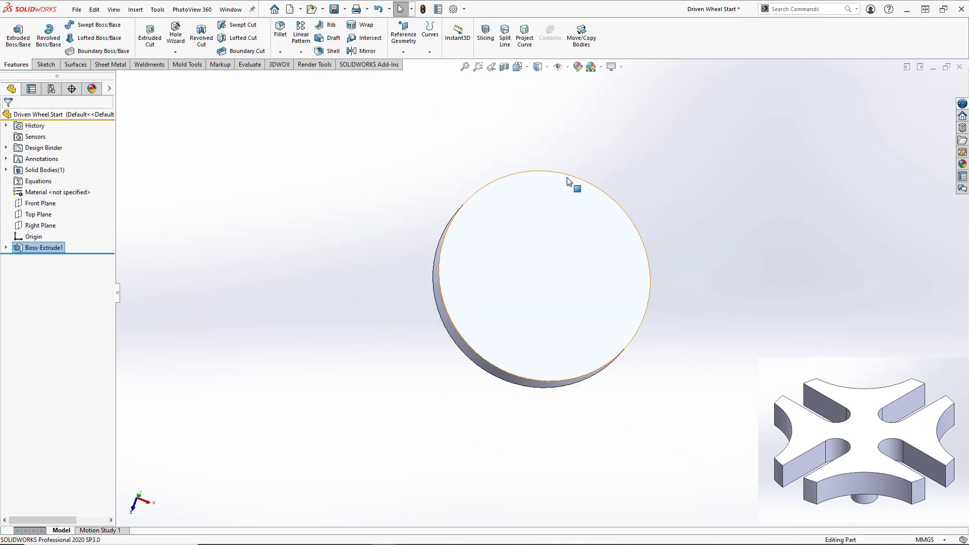
{"action": "left_click", "coordinate": [547, 321]}
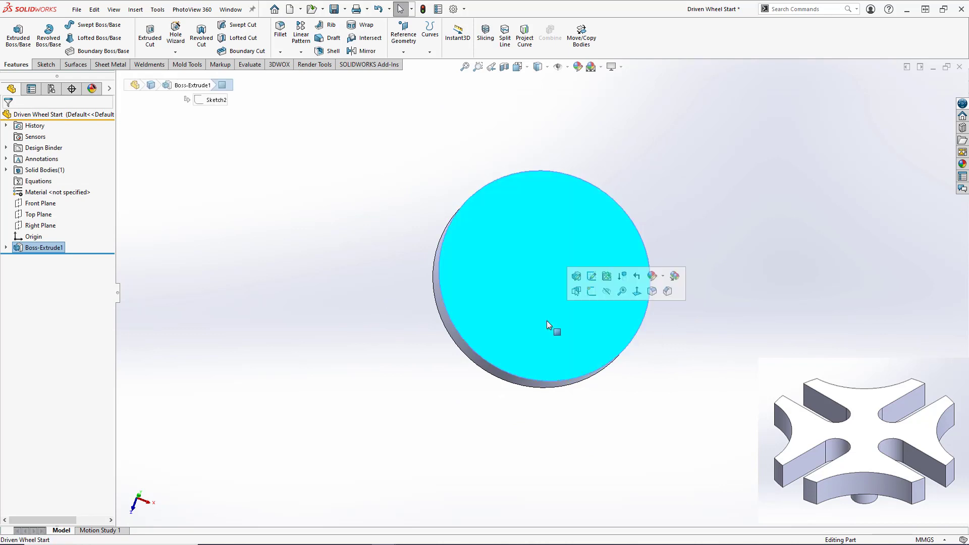
{"action": "left_click", "coordinate": [591, 291]}
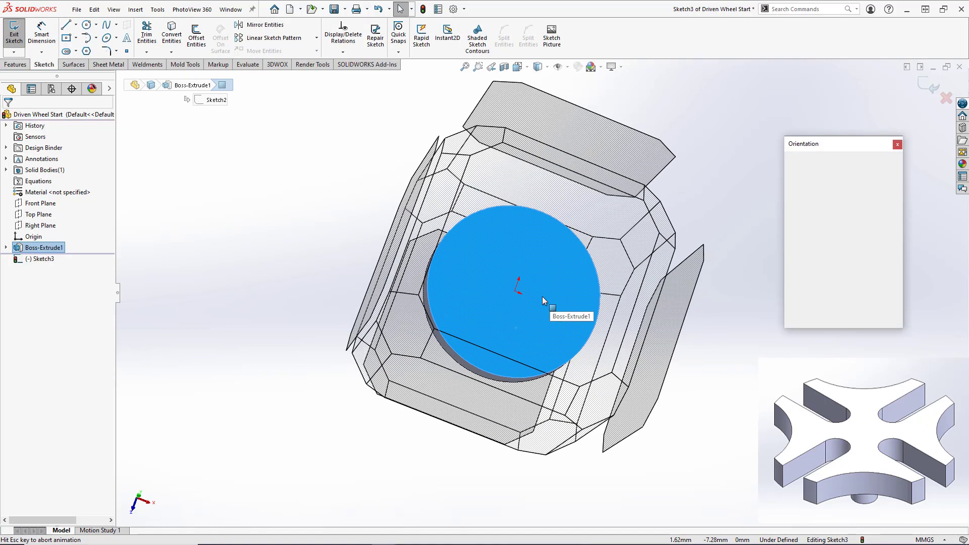
{"action": "left_click", "coordinate": [897, 204]}
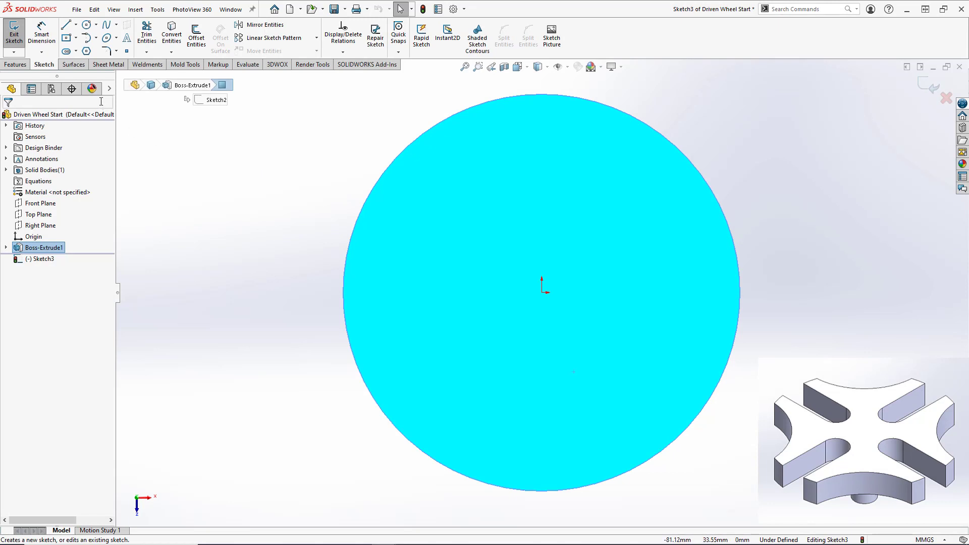
{"action": "left_click", "coordinate": [87, 27]}
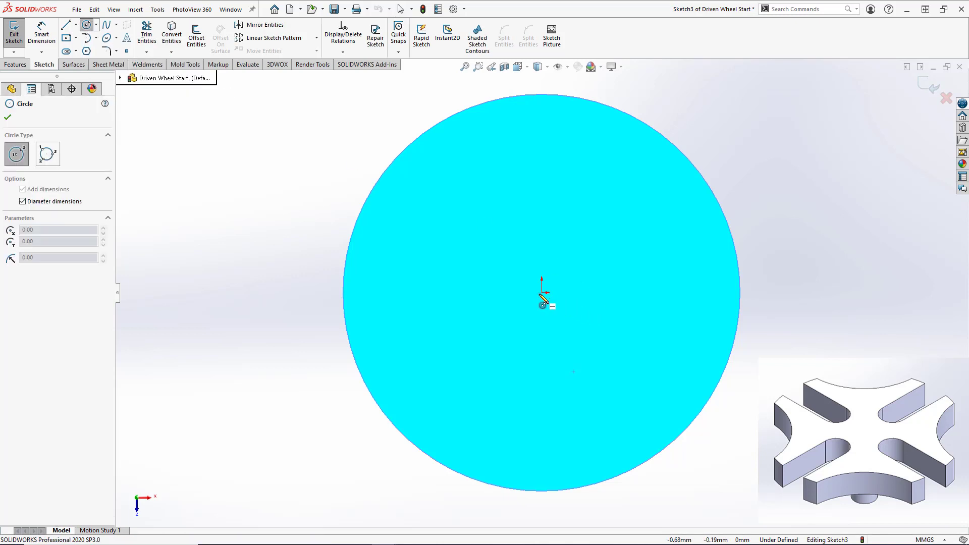
{"action": "left_click", "coordinate": [542, 292]}
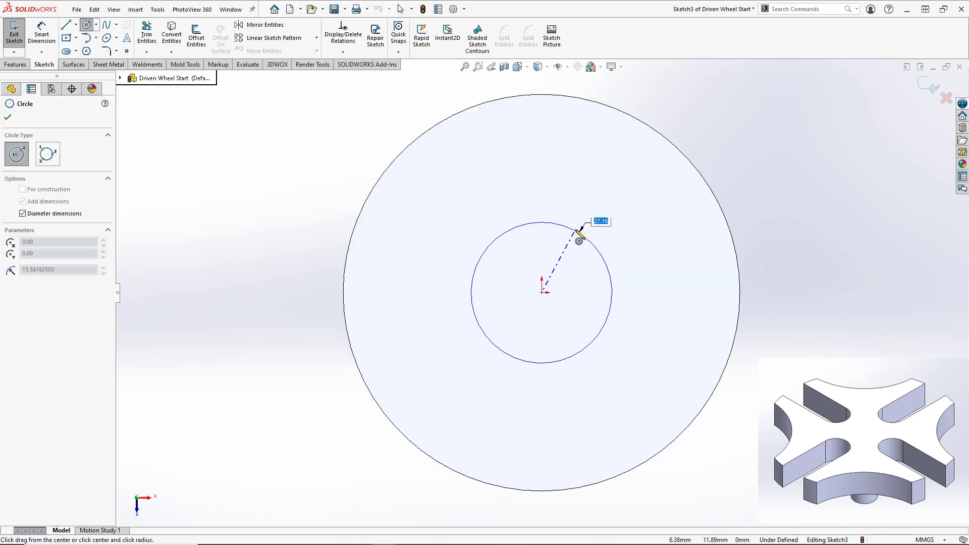
{"action": "left_click", "coordinate": [575, 230]}
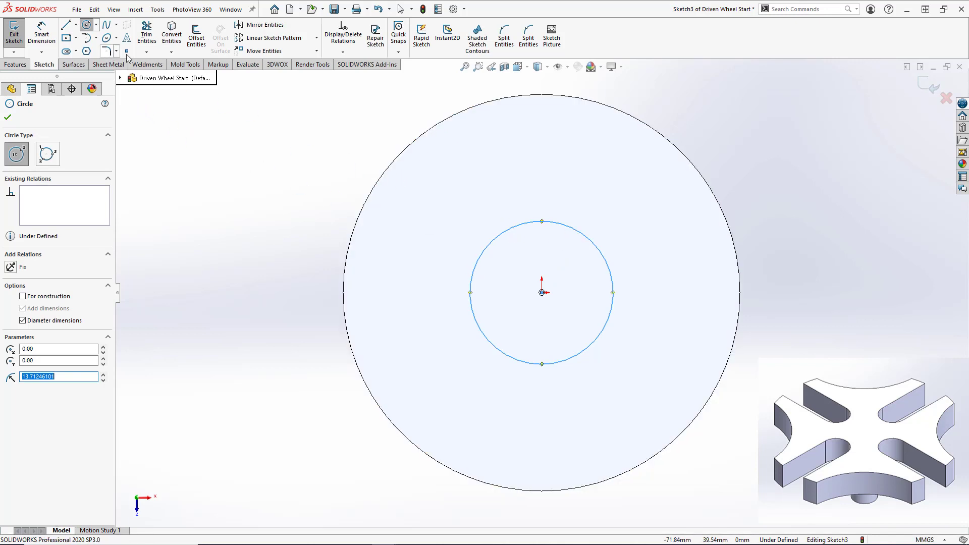
{"action": "left_click", "coordinate": [541, 221]}
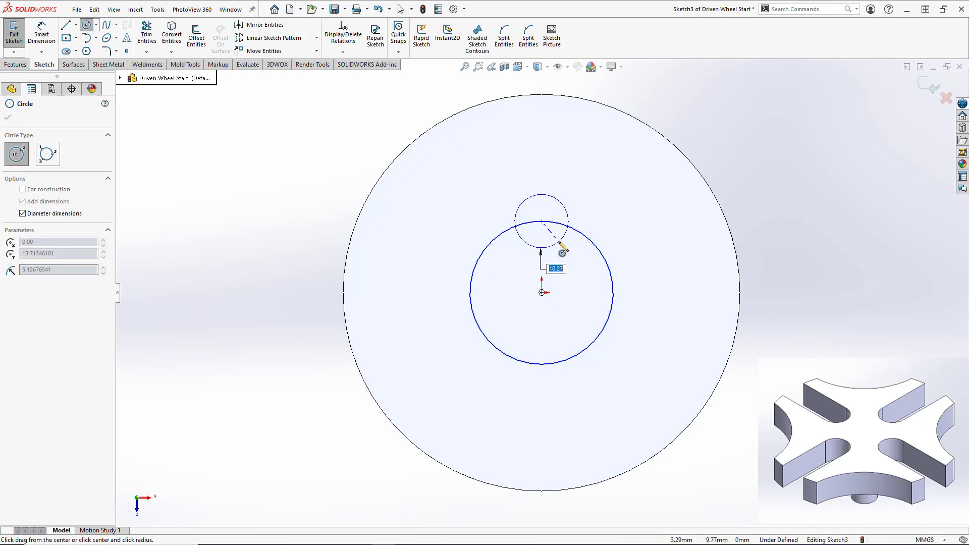
{"action": "left_click", "coordinate": [558, 243]}
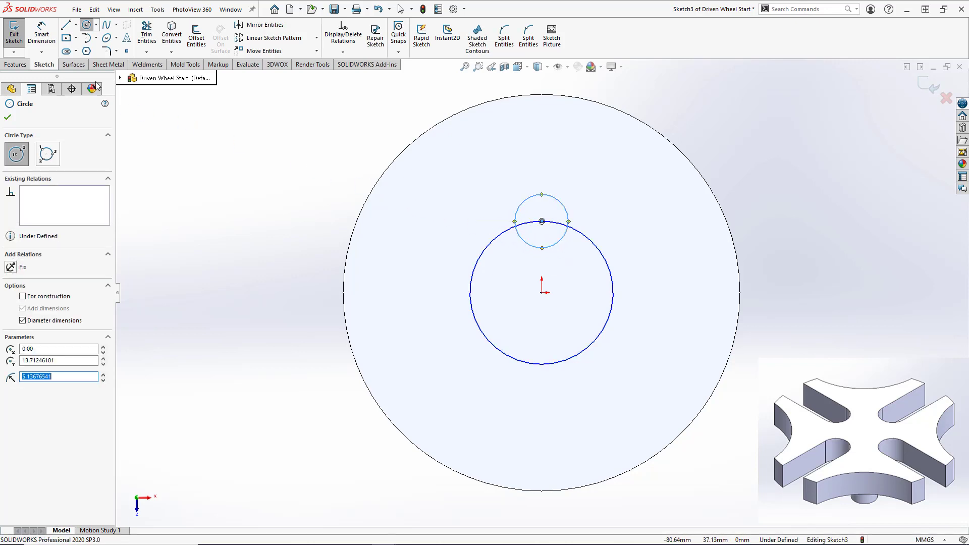
Step: Draw a three-line slot outline about 10 mm wide from the small circle's left quadrant up past the disc edge and back to its right quadrant
{"action": "left_click", "coordinate": [64, 27]}
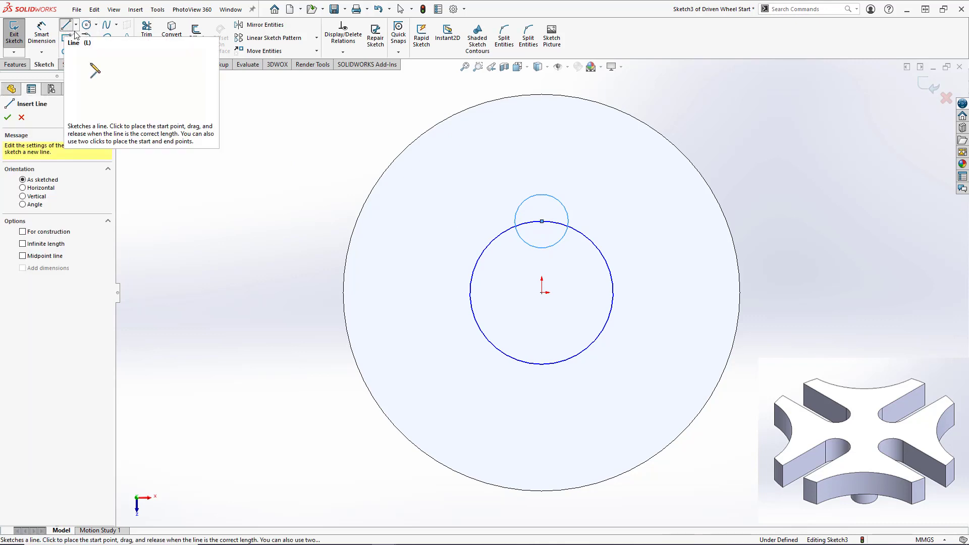
{"action": "left_click", "coordinate": [515, 221]}
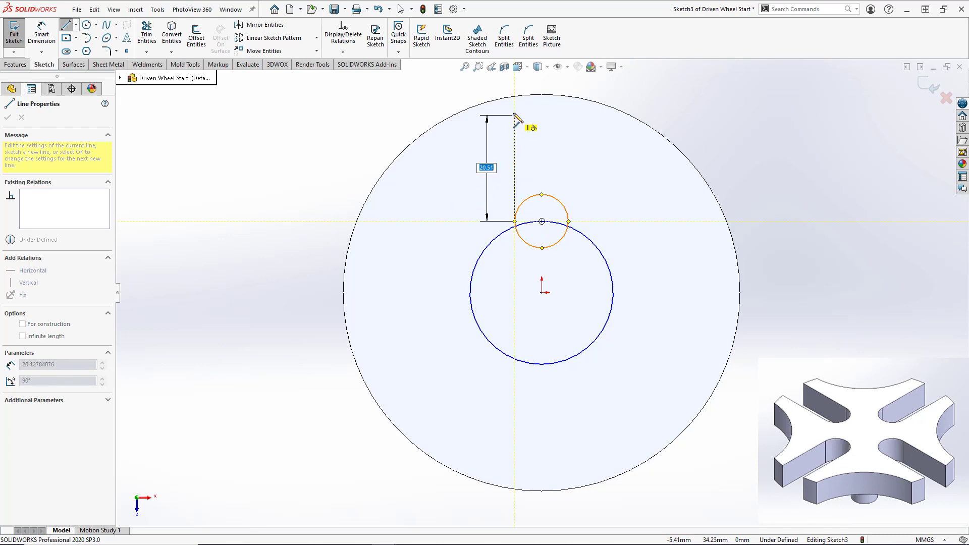
{"action": "left_click", "coordinate": [516, 77]}
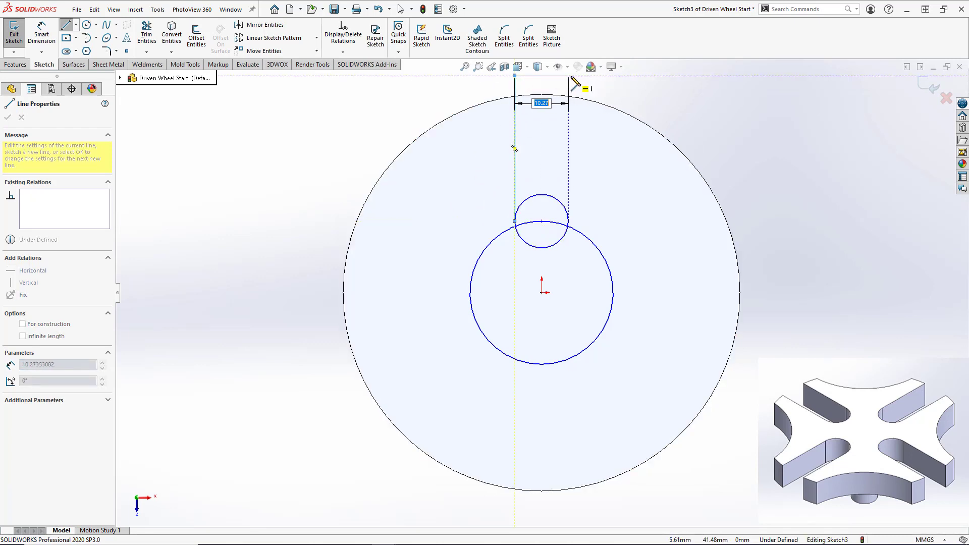
{"action": "left_click", "coordinate": [568, 76]}
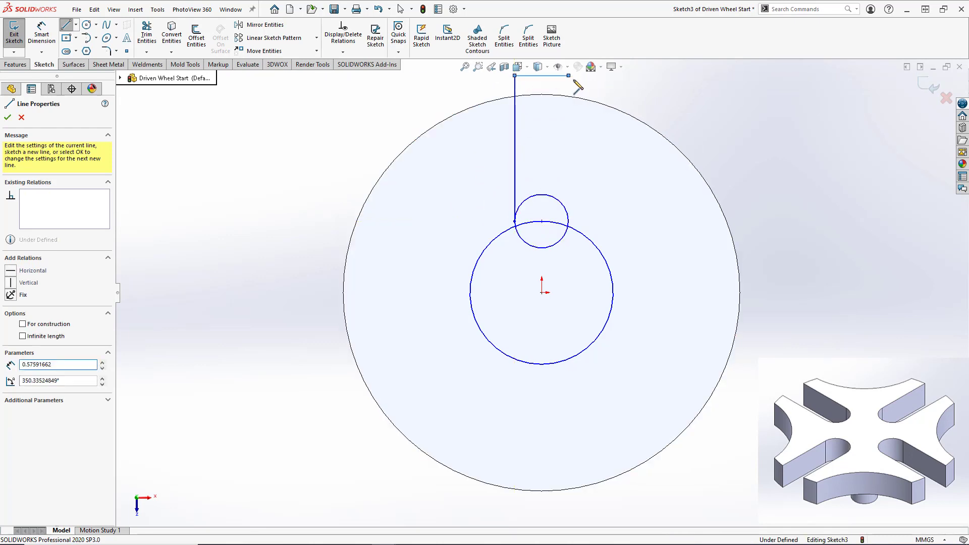
{"action": "left_click", "coordinate": [569, 221]}
{"action": "key", "text": "z"}
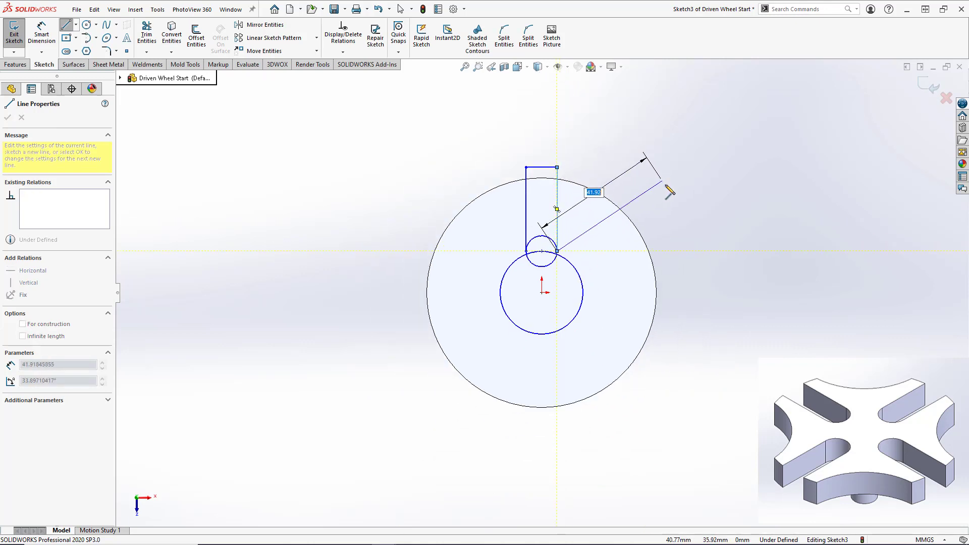
{"action": "key", "text": "Escape"}
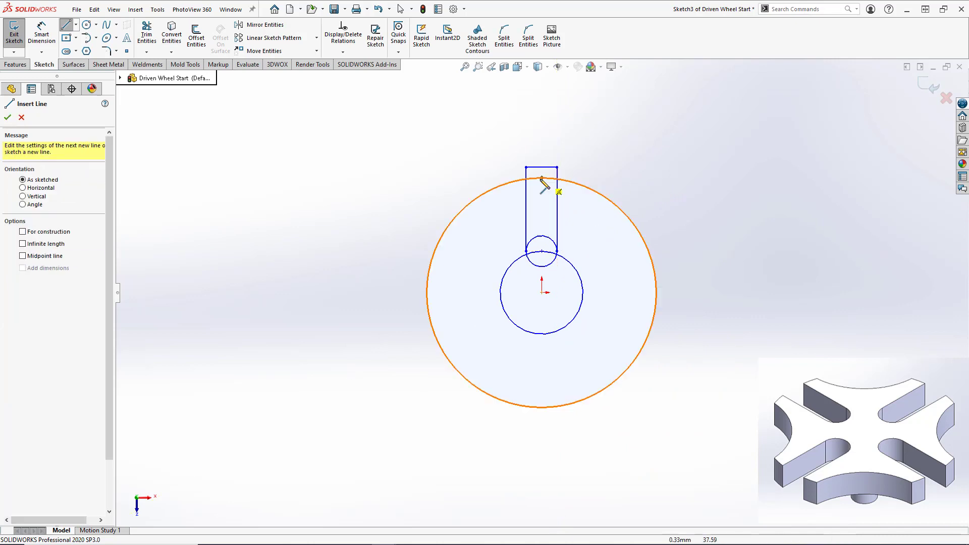
{"action": "scroll", "coordinate": [540, 194], "scroll_direction": "down", "scroll_amount": 4}
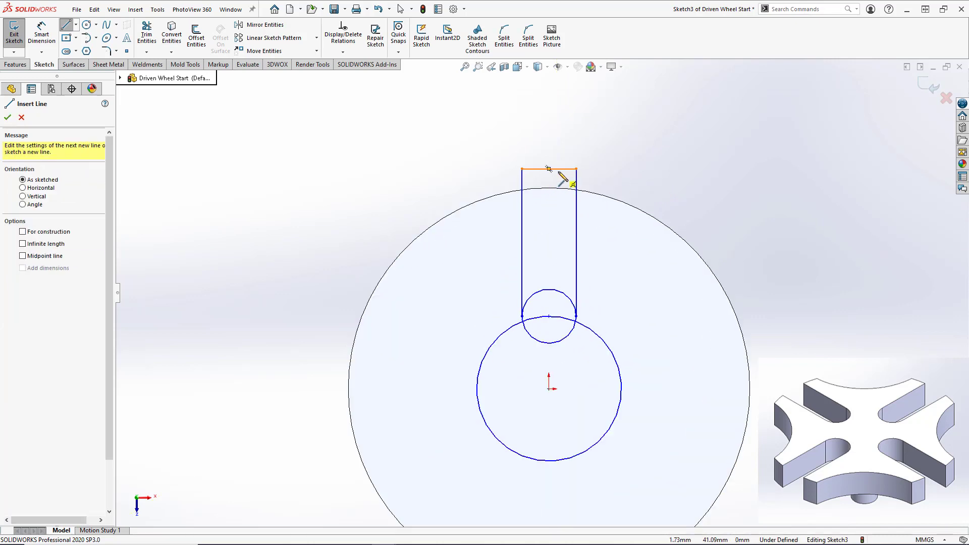
{"action": "key", "text": "Escape"}
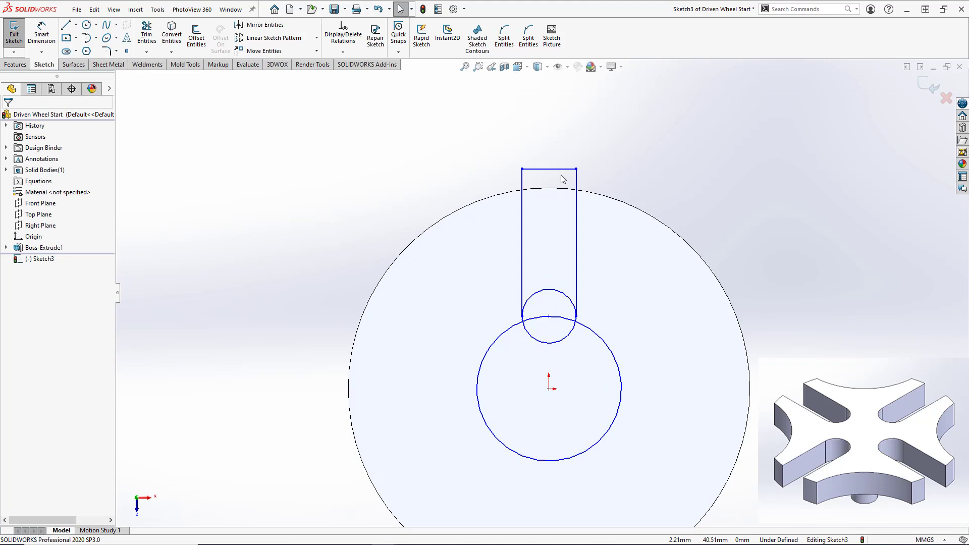
Step: Make the slot outline's horizontal end line tangent to the disc's outer edge
{"action": "left_click", "coordinate": [564, 175]}
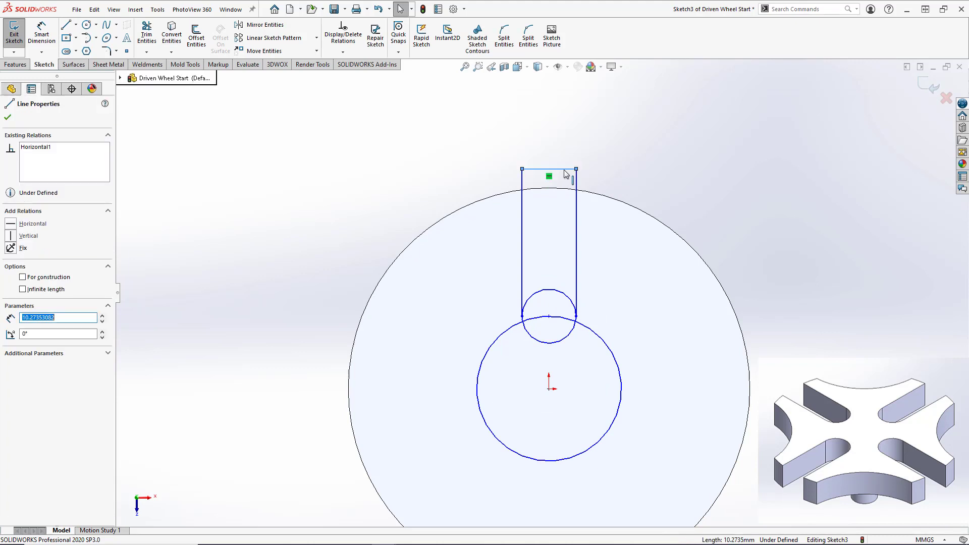
{"action": "left_click", "coordinate": [618, 203], "text": "ctrl"}
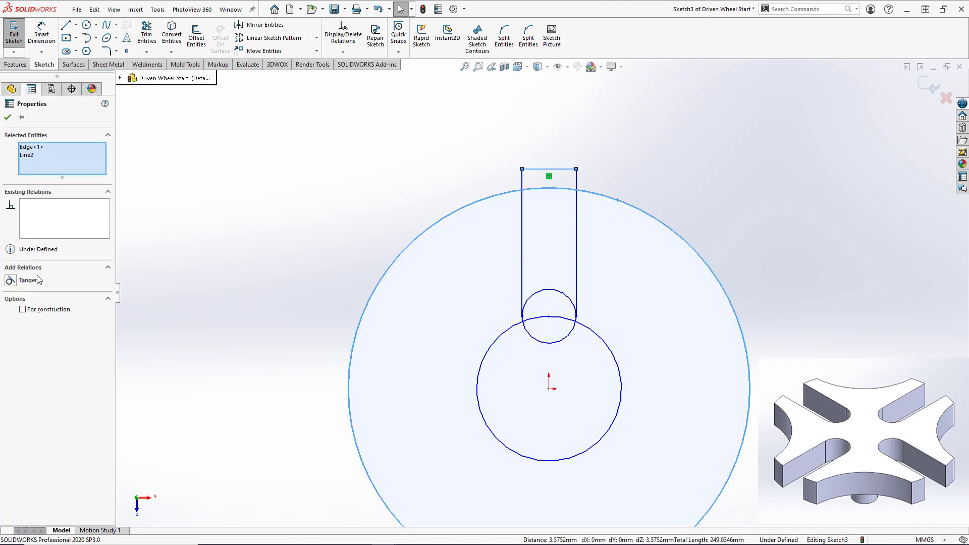
{"action": "left_click", "coordinate": [11, 283]}
{"action": "left_click", "coordinate": [289, 188]}
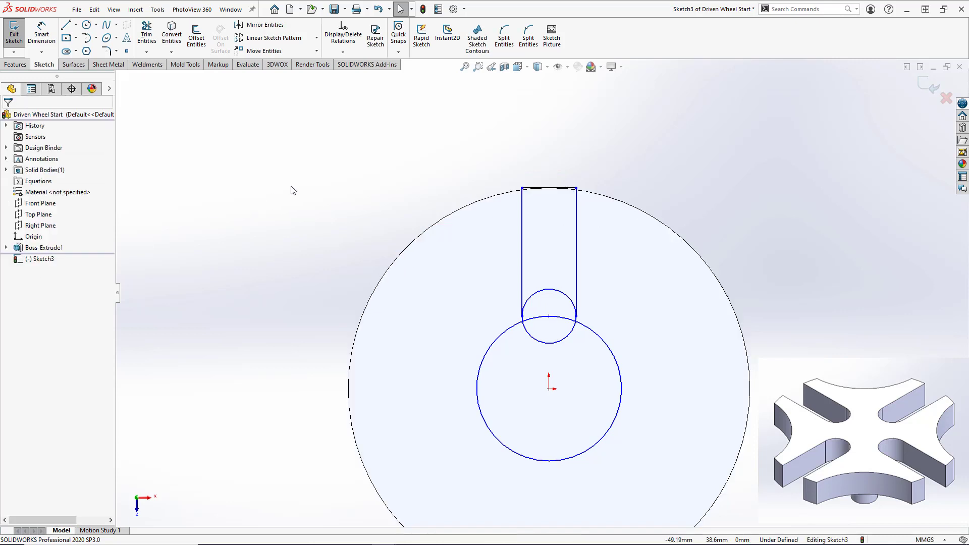
Step: Convert the larger origin-centred circle to construction geometry
{"action": "scroll", "coordinate": [560, 319], "scroll_direction": "down", "scroll_amount": 2}
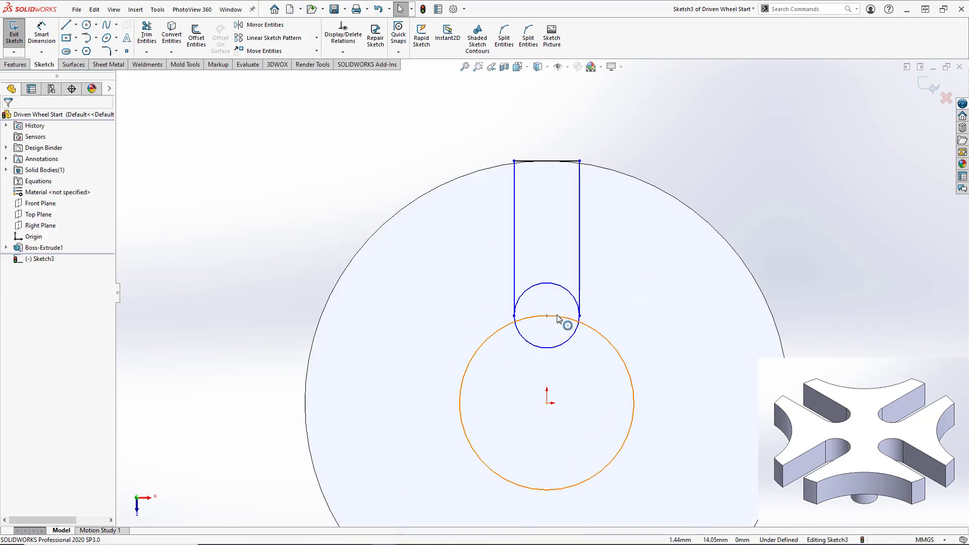
{"action": "left_click", "coordinate": [622, 354]}
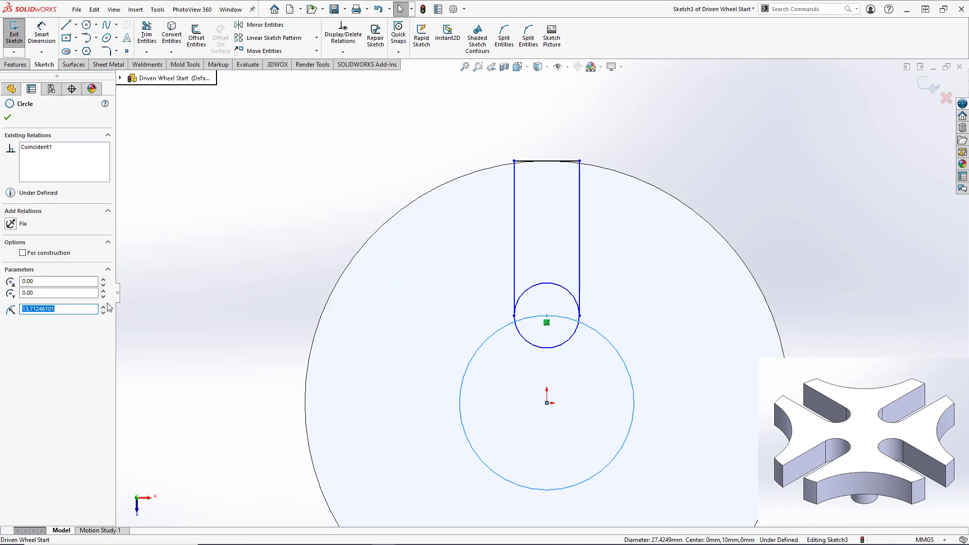
{"action": "left_click", "coordinate": [41, 254]}
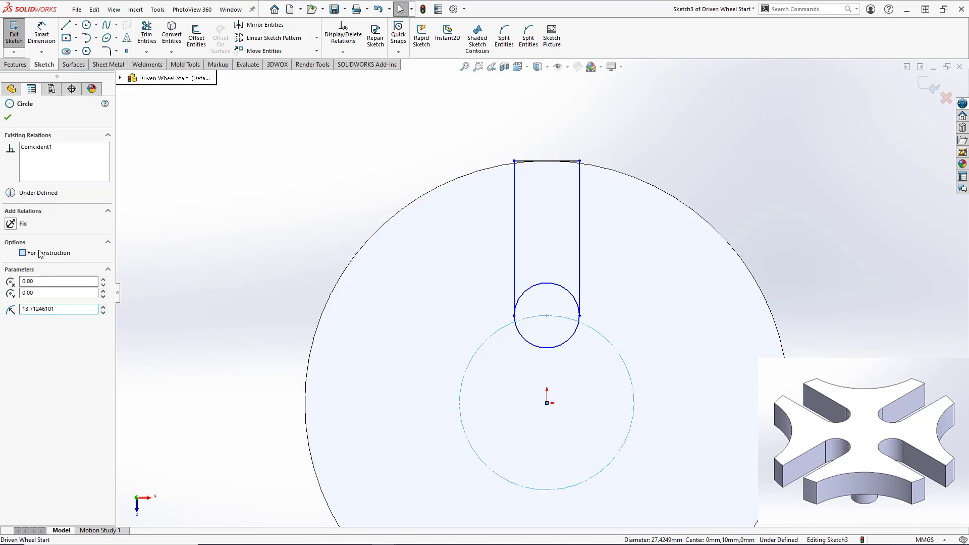
{"action": "left_click", "coordinate": [281, 235]}
Step: Dimension the construction circle's diameter as 30 mm
{"action": "left_click", "coordinate": [41, 36]}
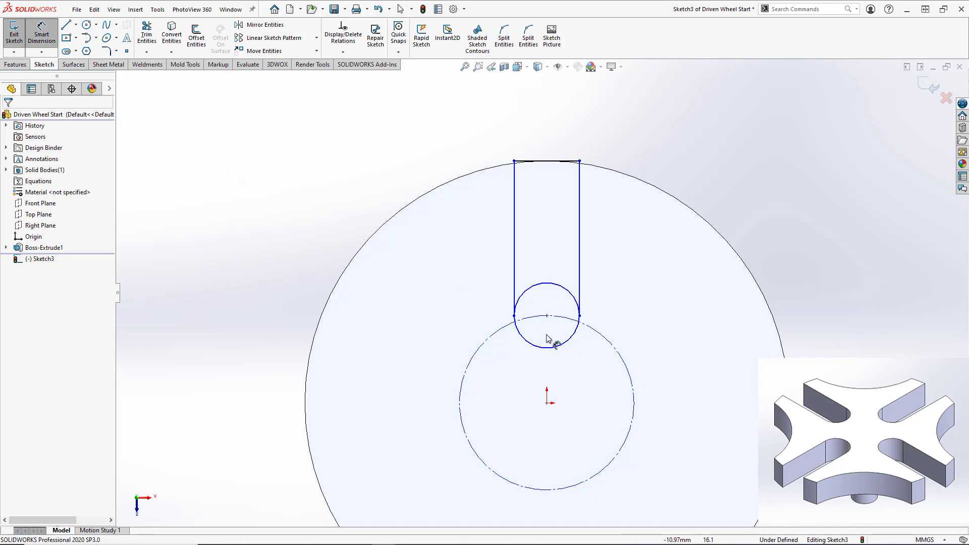
{"action": "left_click", "coordinate": [631, 370]}
{"action": "left_click", "coordinate": [888, 268]}
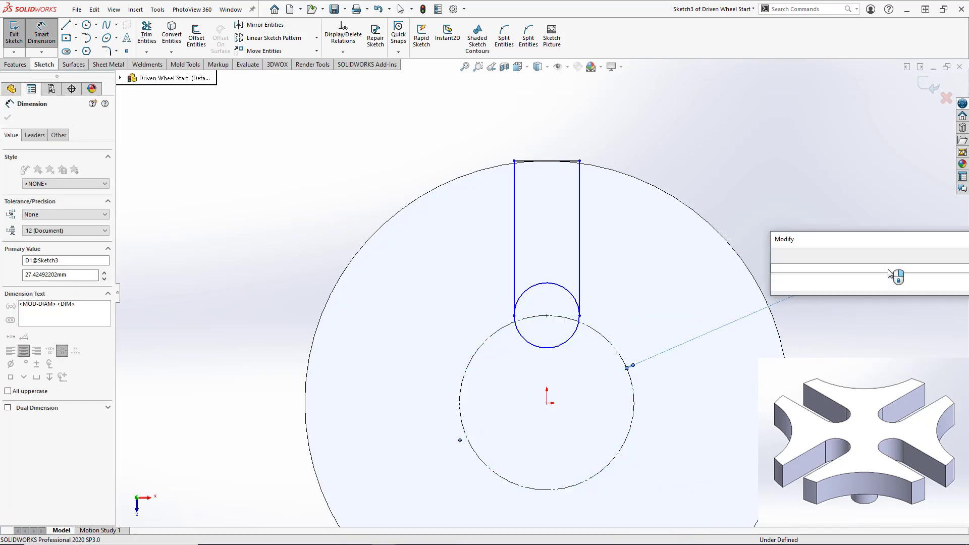
{"action": "type", "text": "30"}
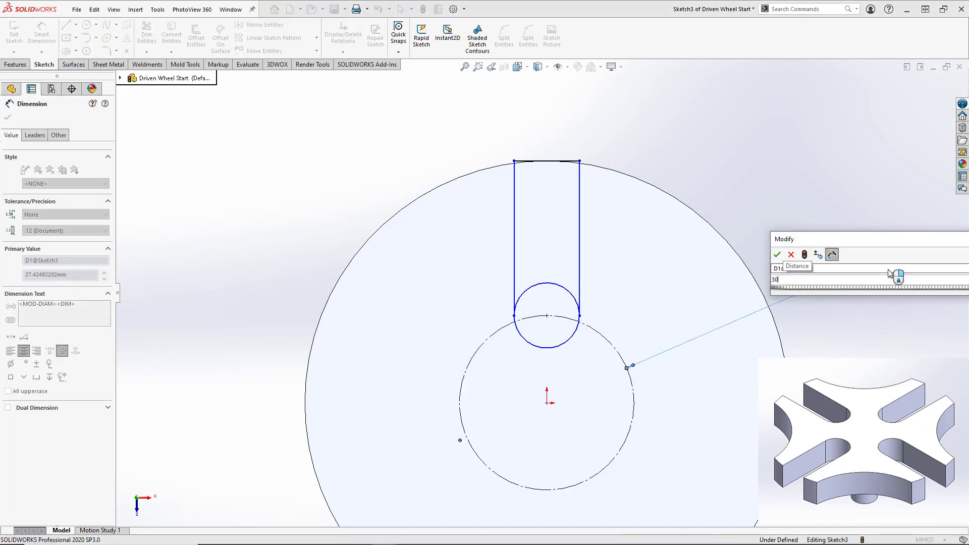
{"action": "key", "text": "Return"}
{"action": "left_click", "coordinate": [811, 179]}
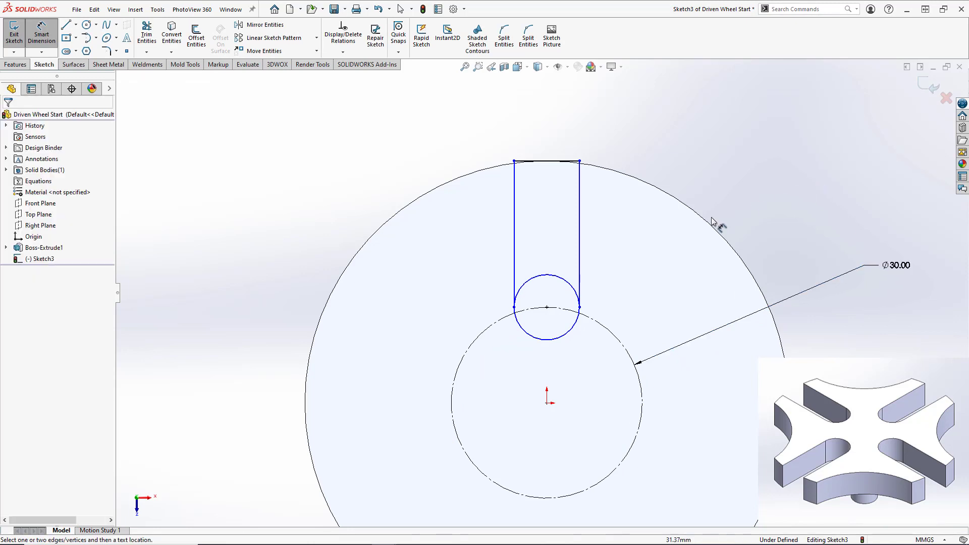
Step: Dimension the small slot-end circle's diameter as 11 mm
{"action": "left_click", "coordinate": [578, 328]}
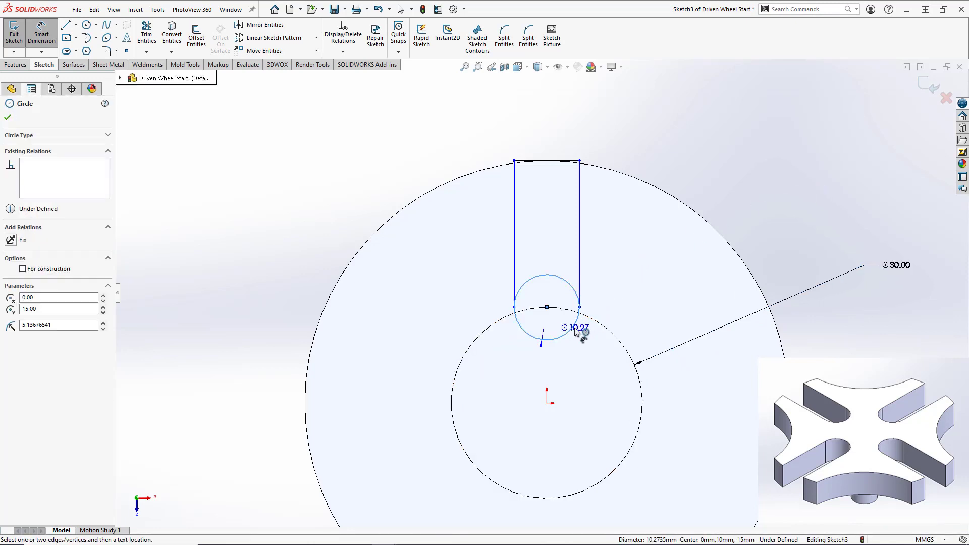
{"action": "left_click", "coordinate": [615, 374]}
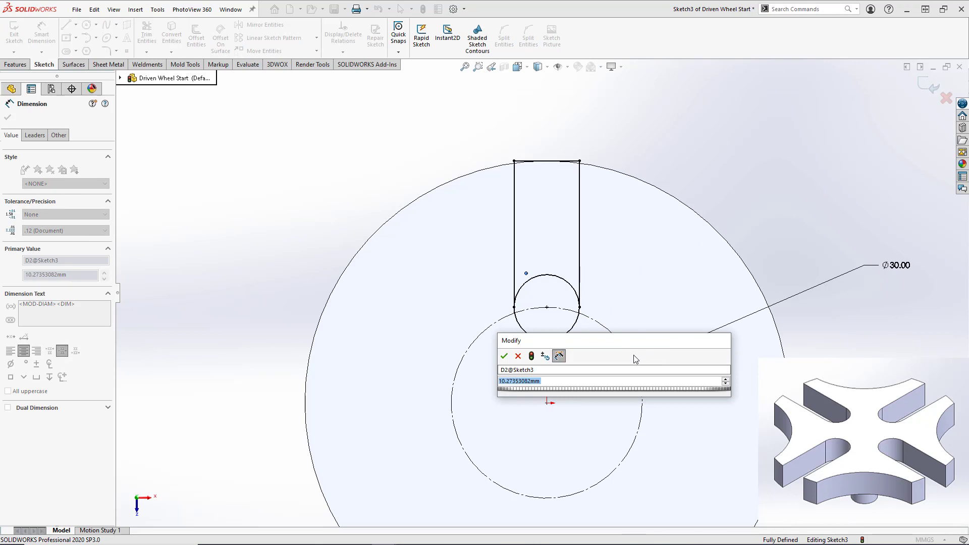
{"action": "type", "text": "11"}
{"action": "key", "text": "Return"}
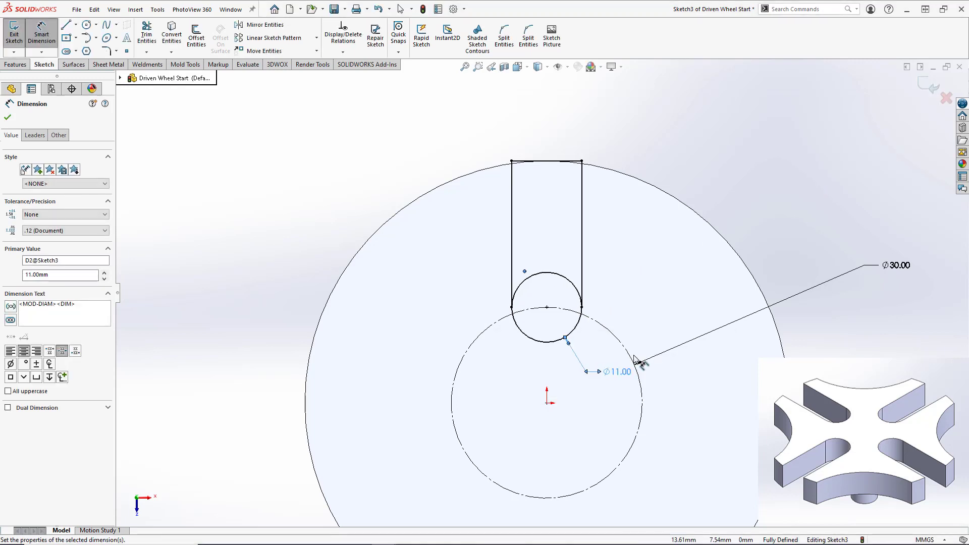
{"action": "key", "text": "Escape"}
{"action": "key", "text": "z"}
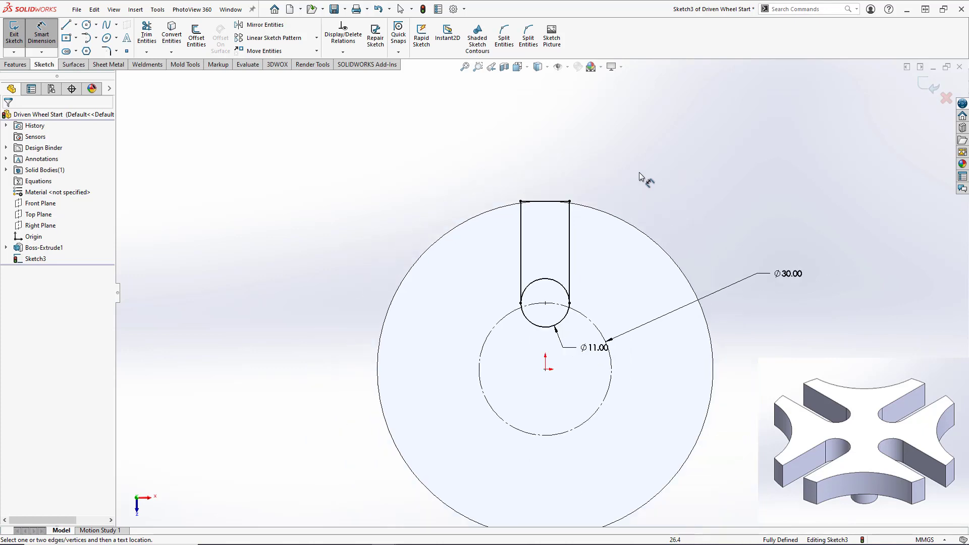
Step: Trim the small circle's upper arc inside the slot outline with Power trim and finish the sketch
{"action": "left_click", "coordinate": [145, 39]}
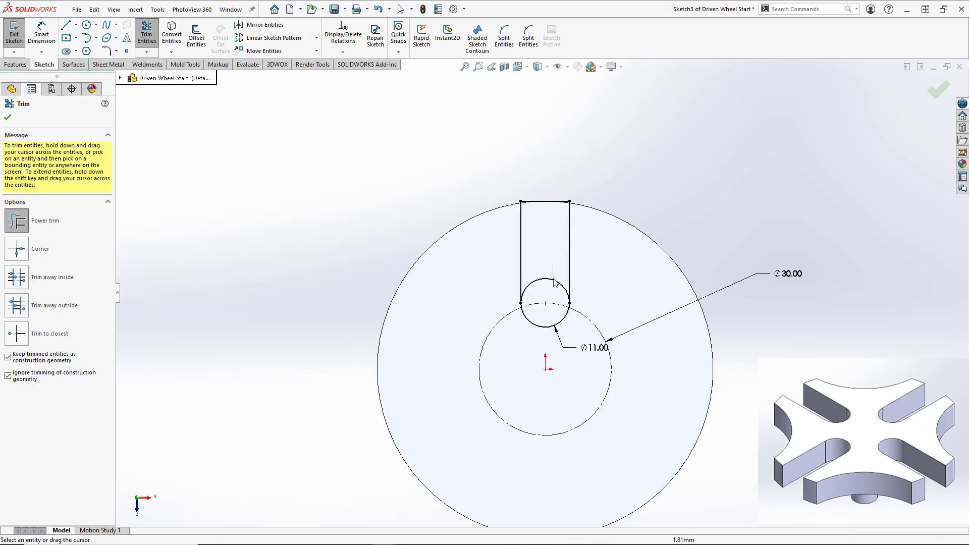
{"action": "left_click_drag", "start_coordinate": [555, 271], "coordinate": [554, 294]}
{"action": "scroll", "coordinate": [584, 370], "scroll_direction": "down", "scroll_amount": 1}
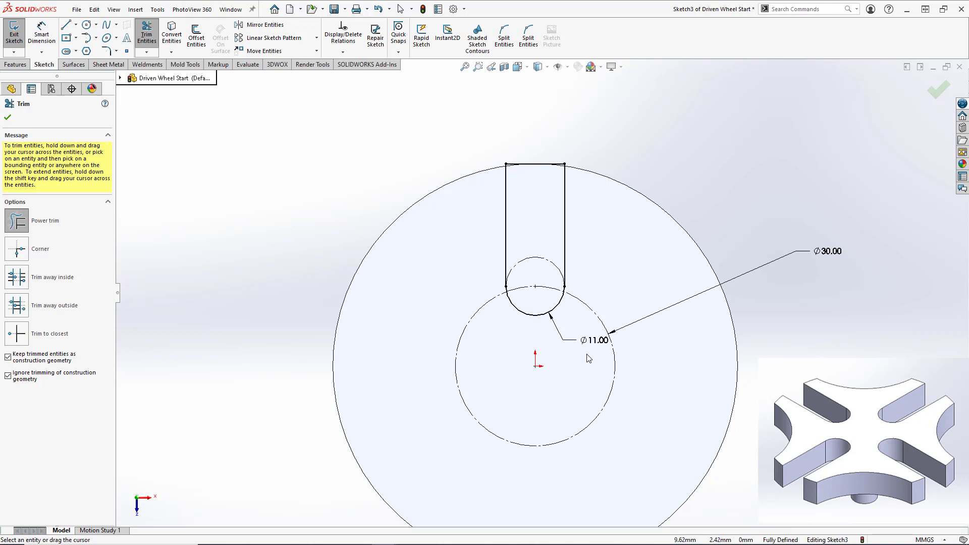
{"action": "left_click", "coordinate": [940, 90]}
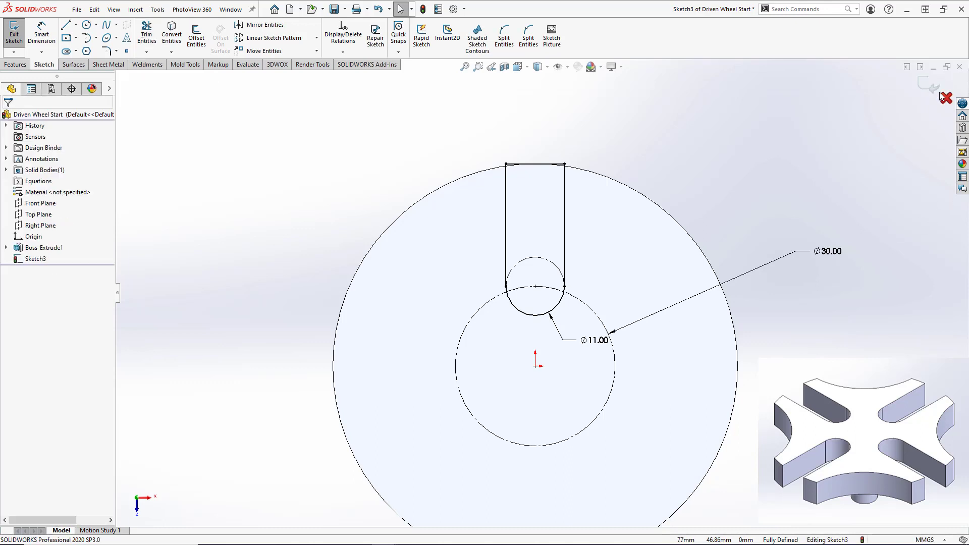
{"action": "left_click", "coordinate": [927, 88]}
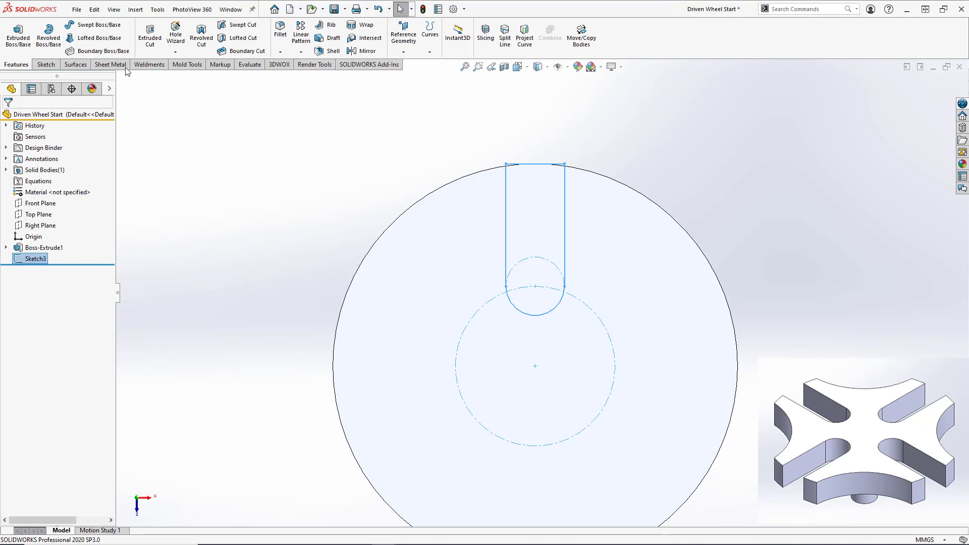
Step: Cut the slot profile through the whole disc with an Extruded Cut set to Through All
{"action": "left_click", "coordinate": [153, 42]}
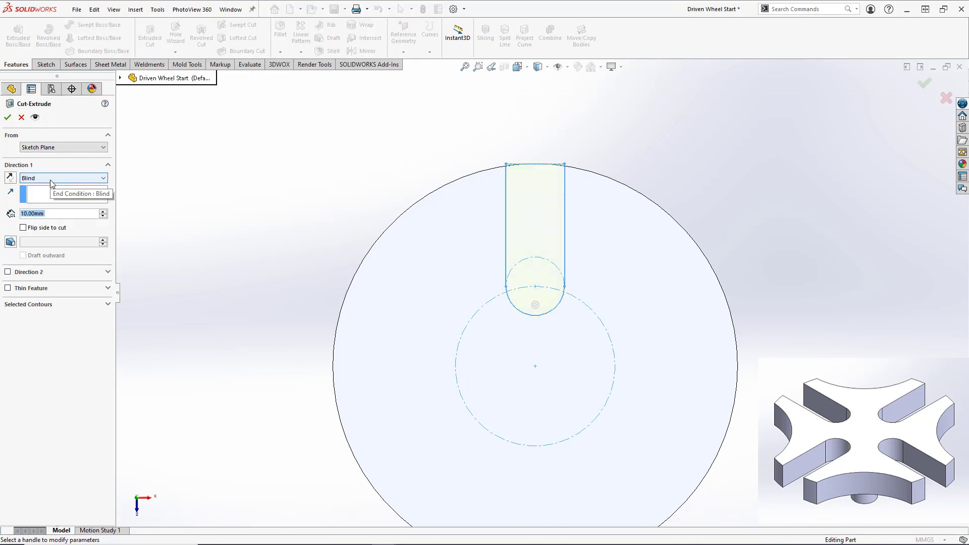
{"action": "left_click", "coordinate": [51, 180]}
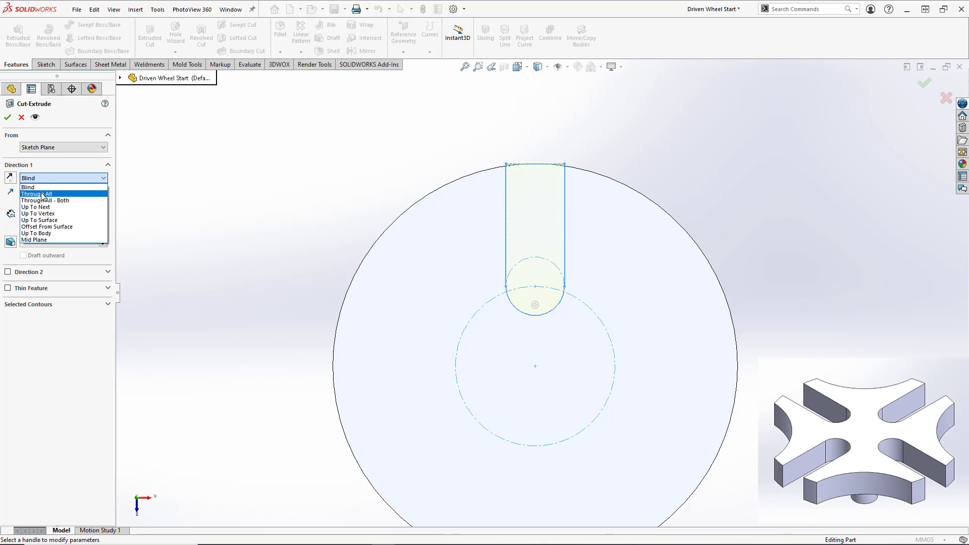
{"action": "left_click", "coordinate": [43, 195]}
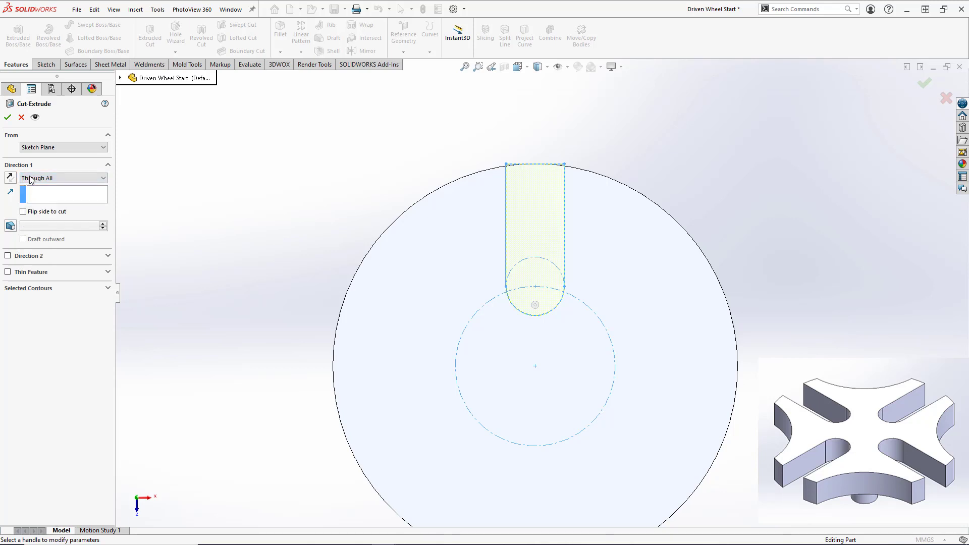
{"action": "left_click", "coordinate": [7, 117]}
Step: Start a sketch on the disc's flat face and draw a circle about 68 mm in diameter outside the disc, up and left of it
{"action": "mouse_move", "coordinate": [561, 391]}
{"action": "middle_mouse_down"}
{"action": "mouse_move", "coordinate": [648, 303]}
{"action": "mouse_move", "coordinate": [479, 368]}
{"action": "mouse_move", "coordinate": [339, 372]}
{"action": "mouse_move", "coordinate": [578, 368]}
{"action": "mouse_move", "coordinate": [704, 389]}
{"action": "mouse_move", "coordinate": [532, 364]}
{"action": "mouse_move", "coordinate": [575, 359]}
{"action": "middle_mouse_up"}
{"action": "scroll", "coordinate": [578, 360], "scroll_direction": "up", "scroll_amount": 3}
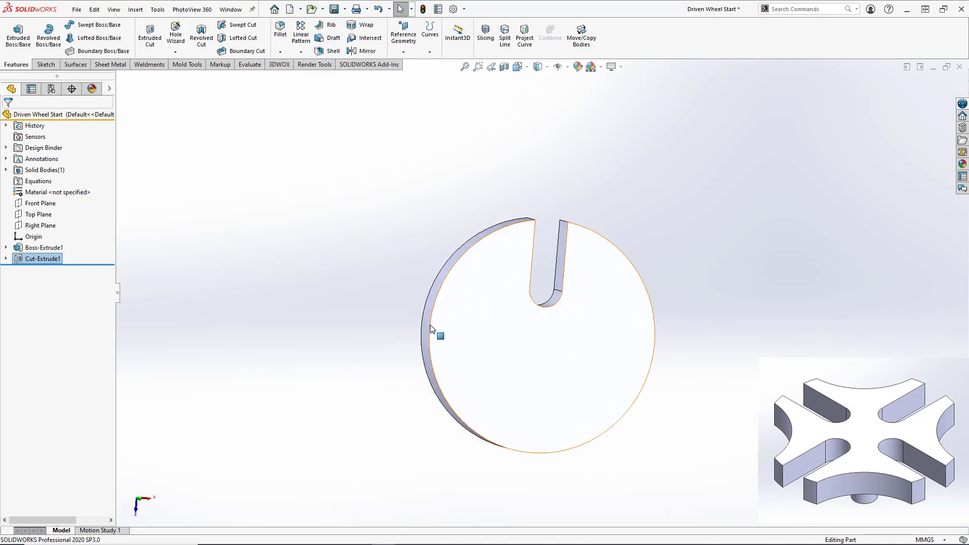
{"action": "left_click", "coordinate": [586, 389]}
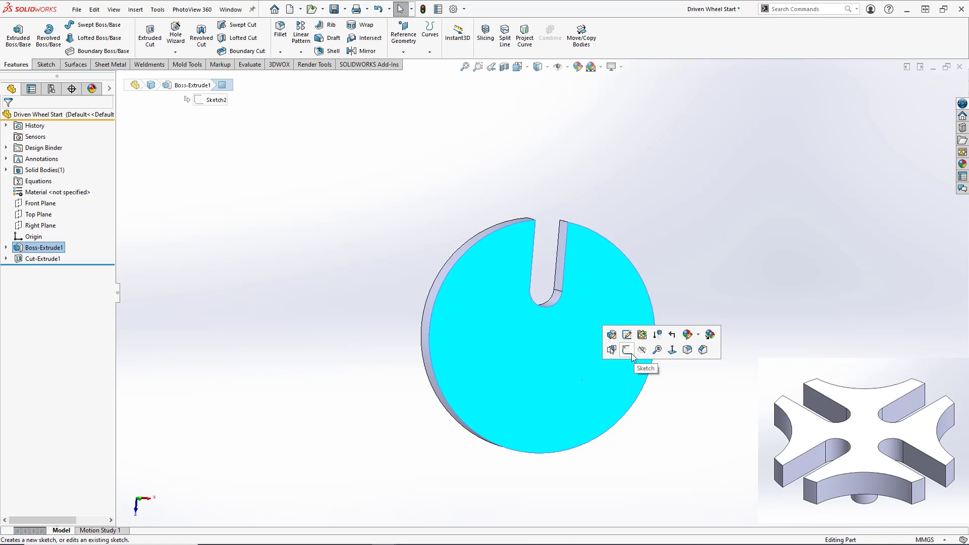
{"action": "left_click", "coordinate": [626, 349]}
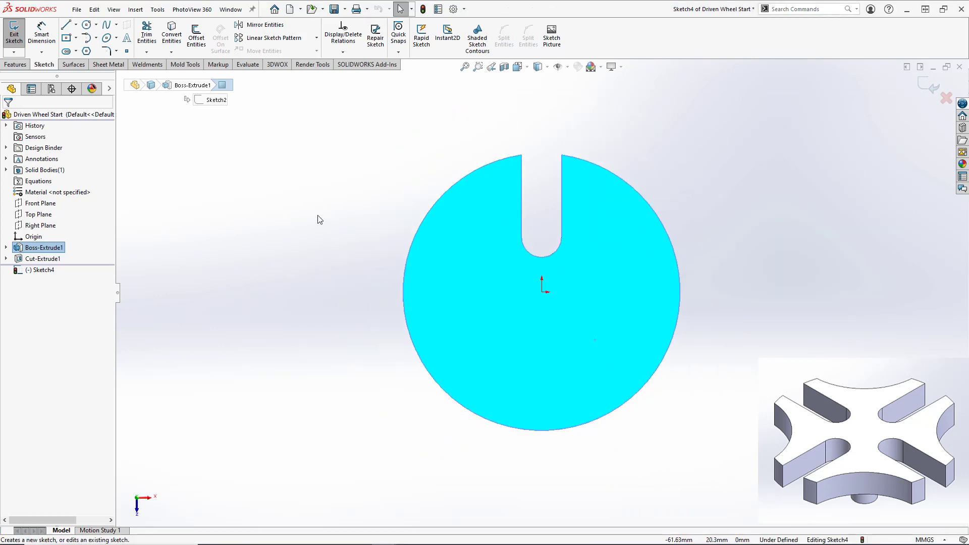
{"action": "left_click", "coordinate": [87, 28]}
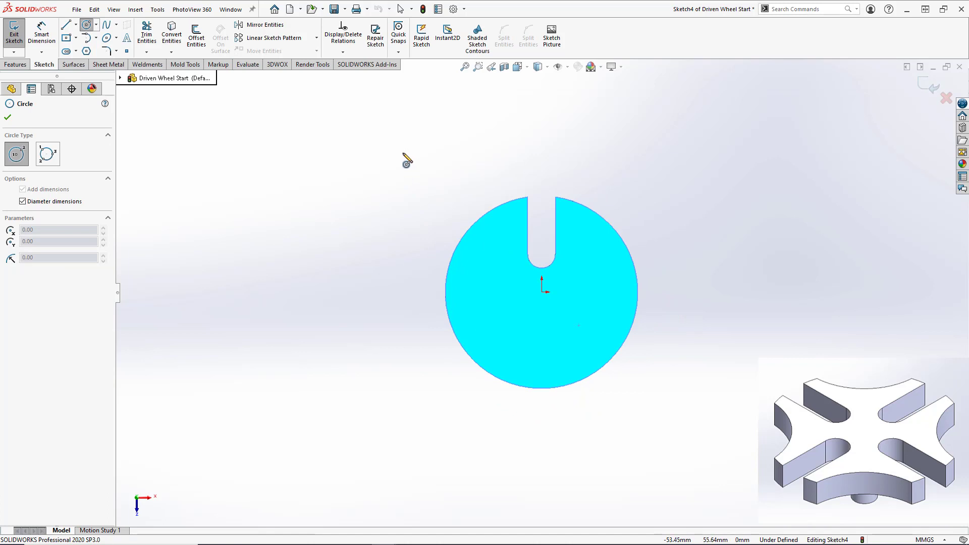
{"action": "left_click", "coordinate": [387, 161]}
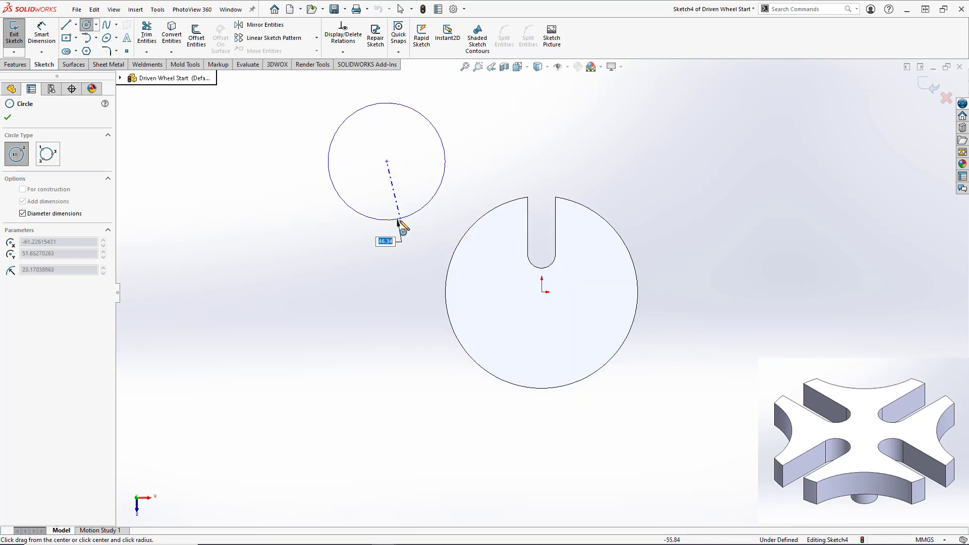
{"action": "left_click", "coordinate": [399, 248]}
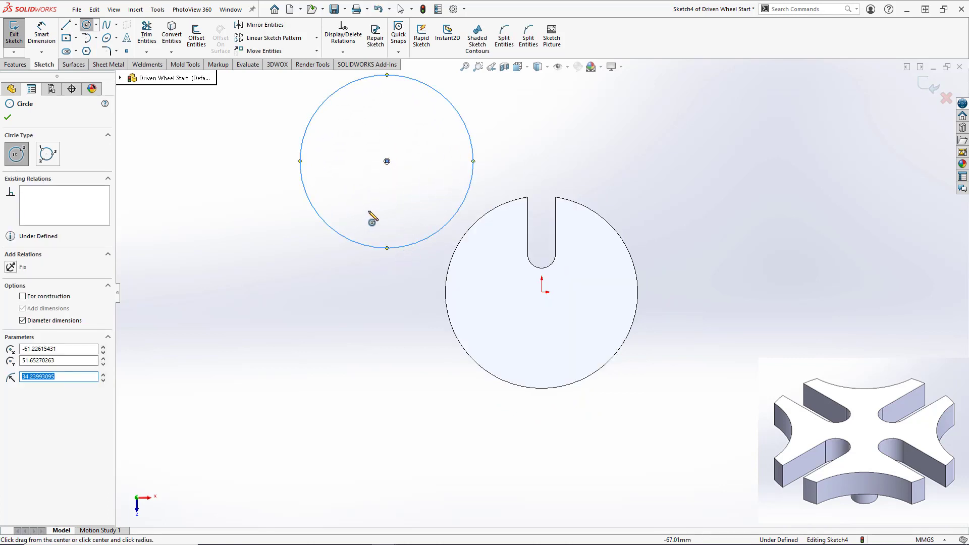
{"action": "key", "text": "Escape"}
Step: Dimension the new circle's diameter as 54 mm
{"action": "left_click", "coordinate": [42, 36]}
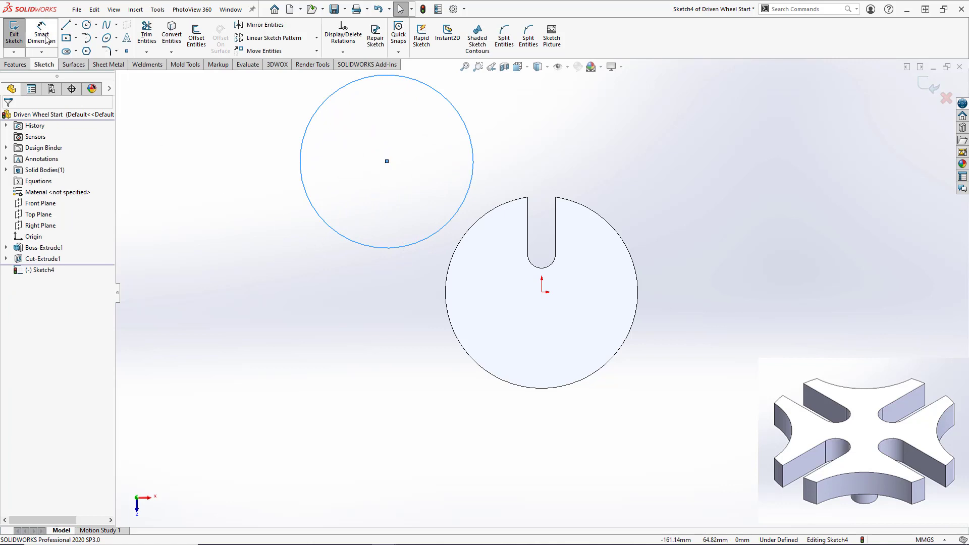
{"action": "left_click", "coordinate": [417, 246]}
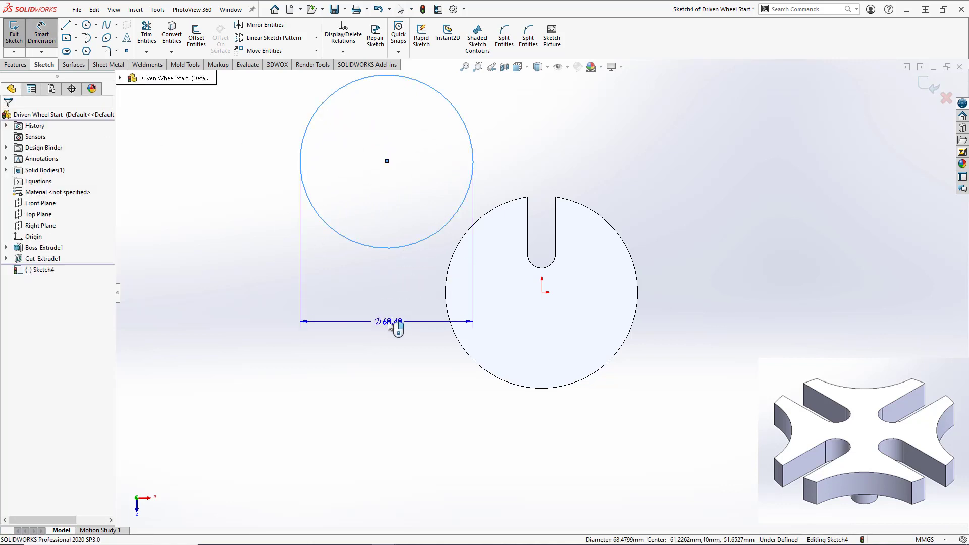
{"action": "left_click", "coordinate": [389, 325]}
{"action": "type", "text": "54"}
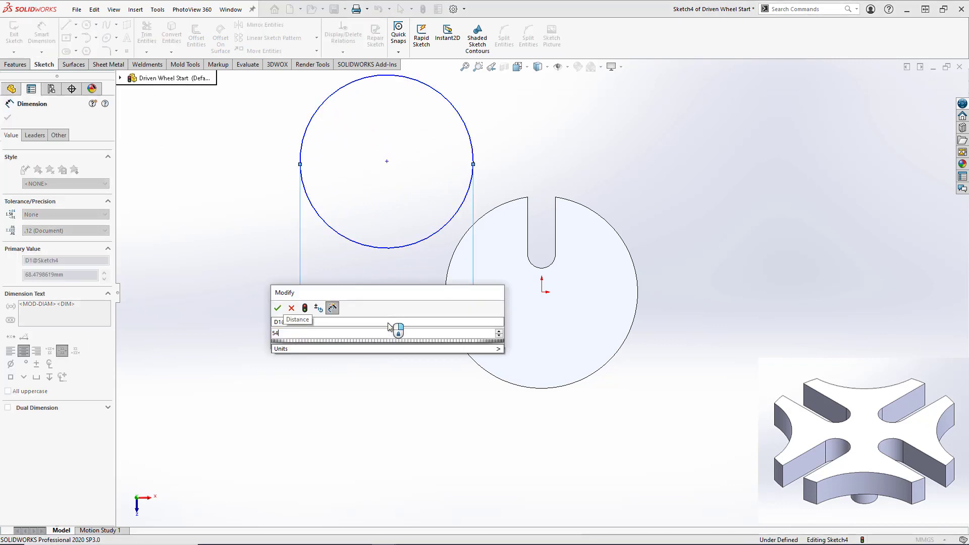
{"action": "key", "text": "Return"}
{"action": "left_click", "coordinate": [326, 355]}
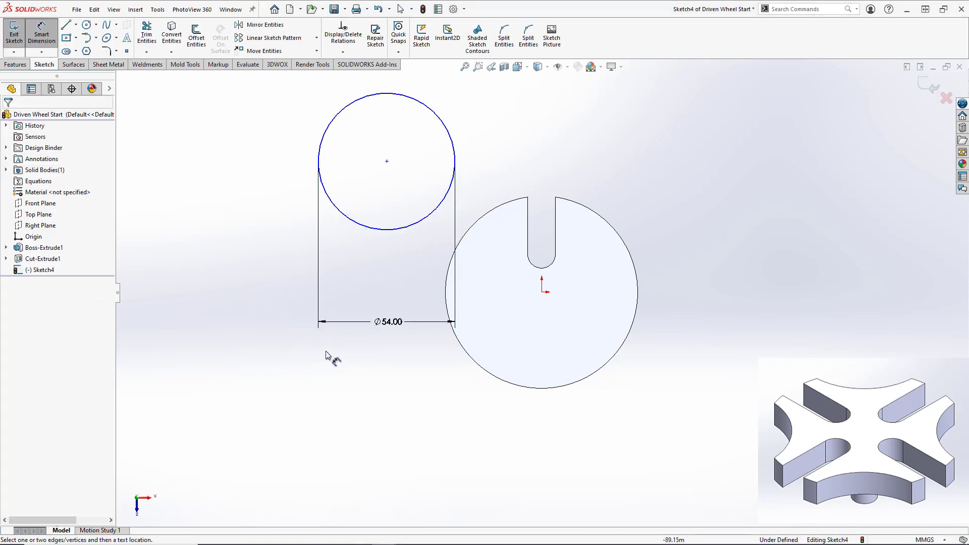
Step: Draw connected centerlines from the disc's left quadrant point to the origin and on to the circle's centre
{"action": "left_click", "coordinate": [77, 25]}
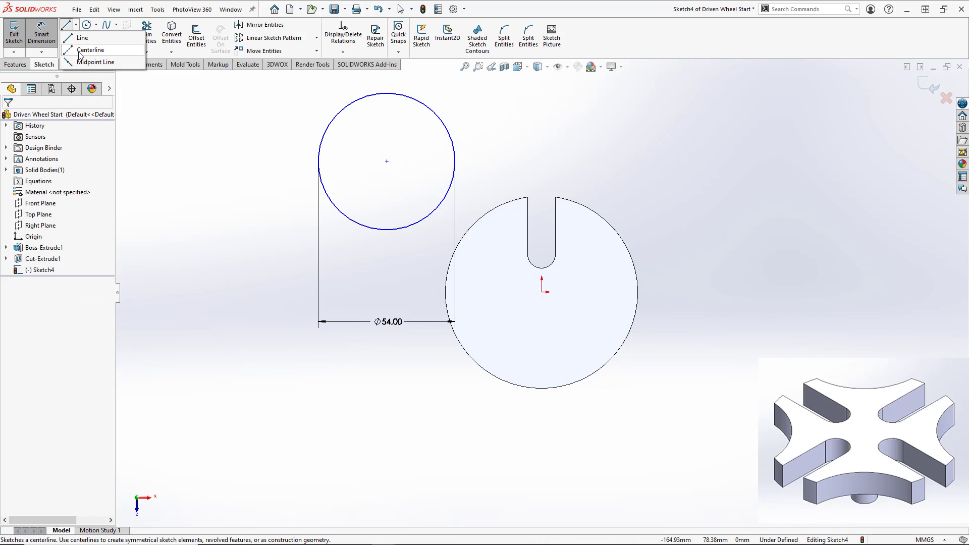
{"action": "left_click", "coordinate": [79, 50]}
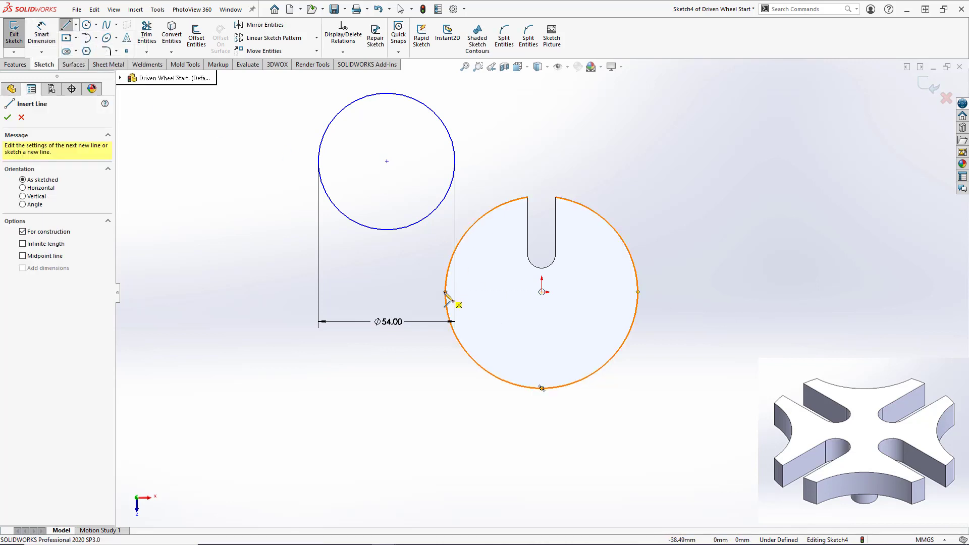
{"action": "left_click", "coordinate": [445, 292]}
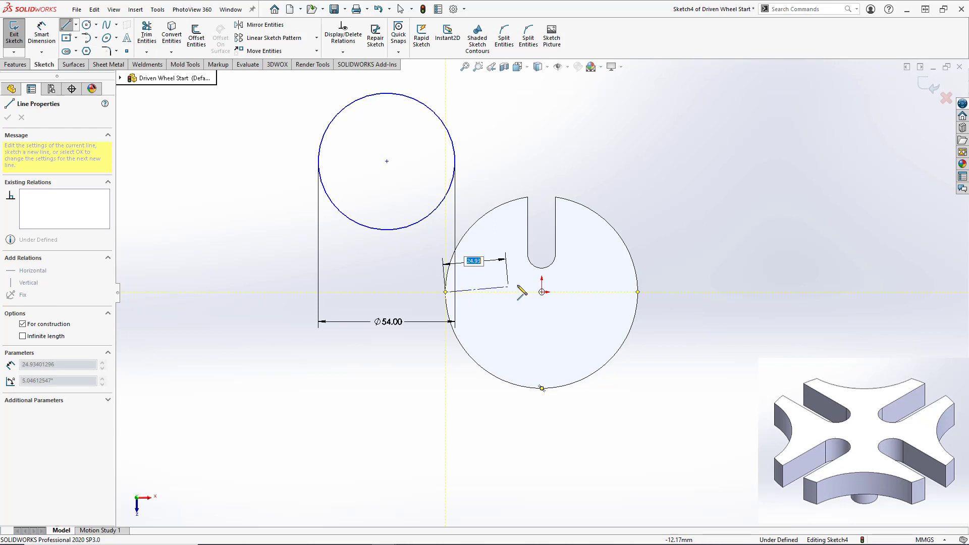
{"action": "left_click", "coordinate": [541, 291]}
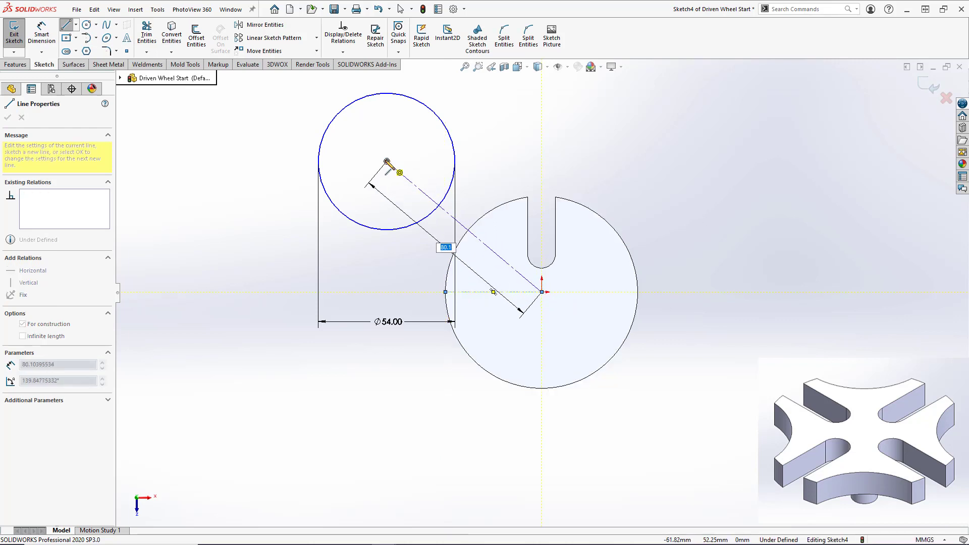
{"action": "left_click", "coordinate": [386, 161]}
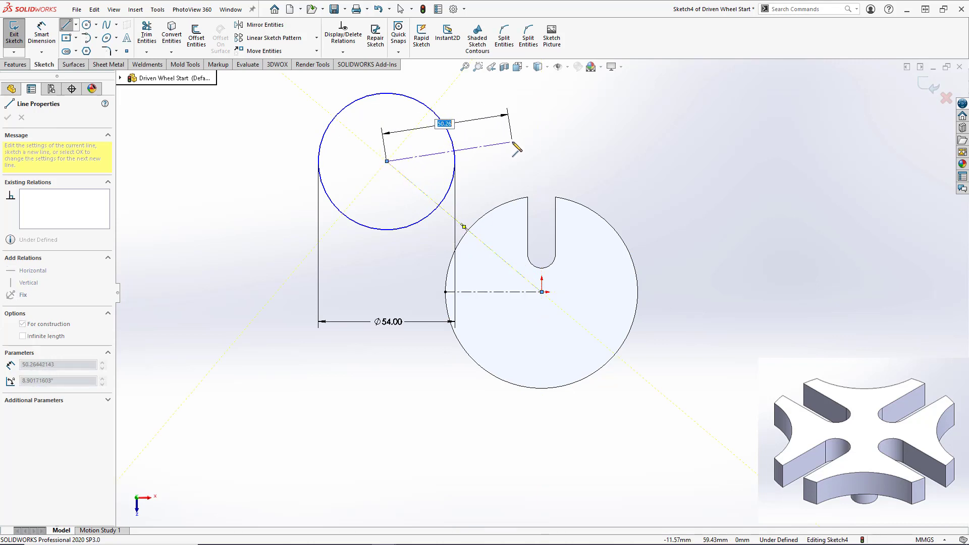
{"action": "key", "text": "Escape"}
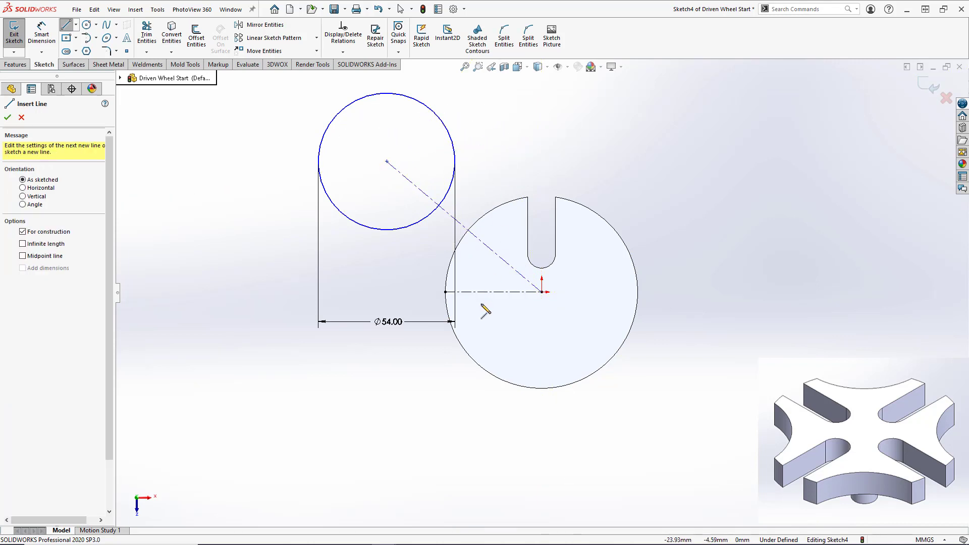
Step: Dimension the angle between the horizontal and slanted centerlines as 45°
{"action": "key", "text": "s"}
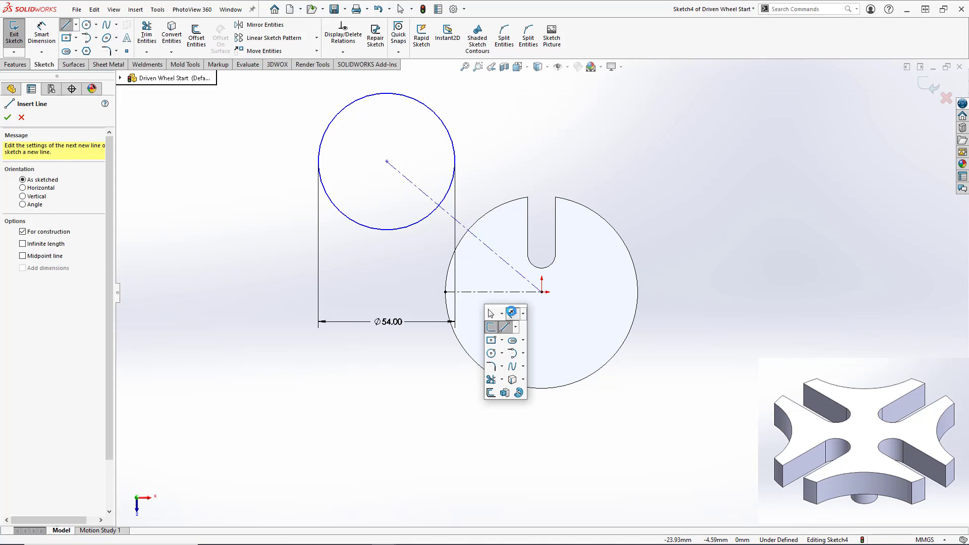
{"action": "left_click", "coordinate": [512, 311]}
{"action": "left_click", "coordinate": [521, 293]}
{"action": "left_click", "coordinate": [526, 278]}
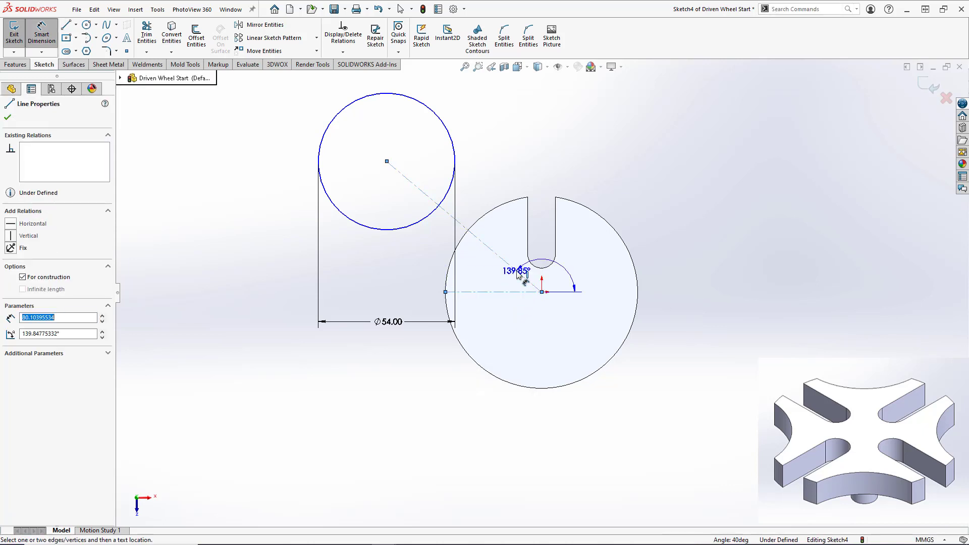
{"action": "left_click", "coordinate": [499, 279]}
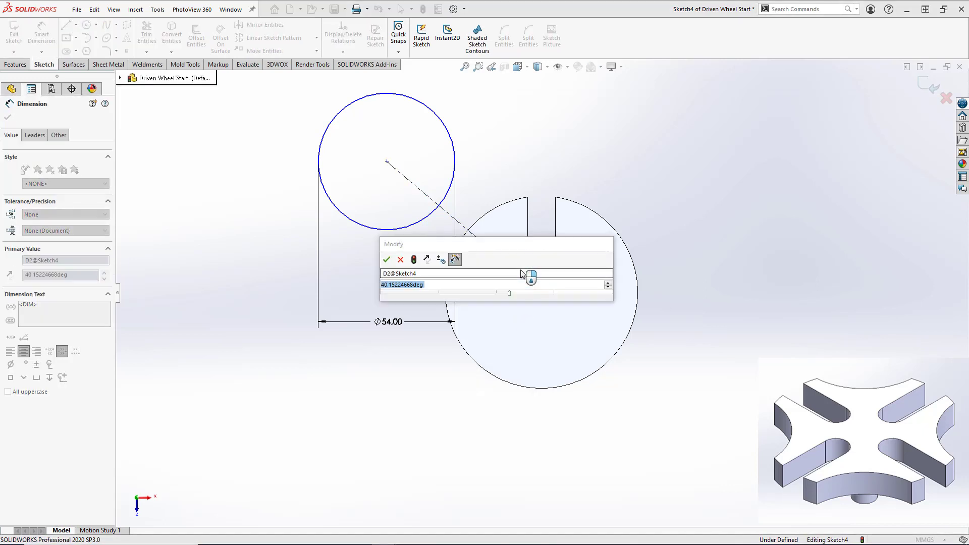
{"action": "type", "text": "45"}
{"action": "key", "text": "Return"}
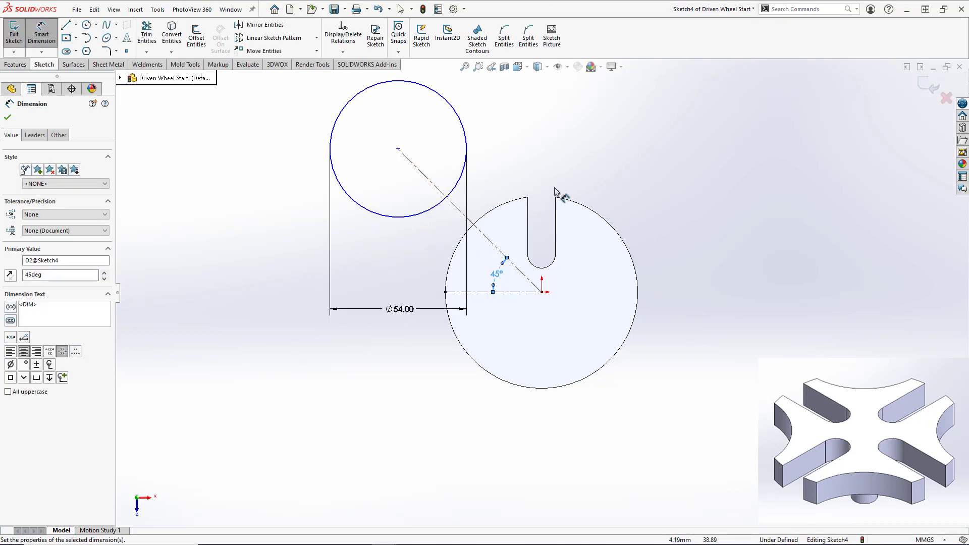
Step: Dimension the slanted centerline's length as 54 mm and finish the sketch
{"action": "left_click", "coordinate": [484, 234]}
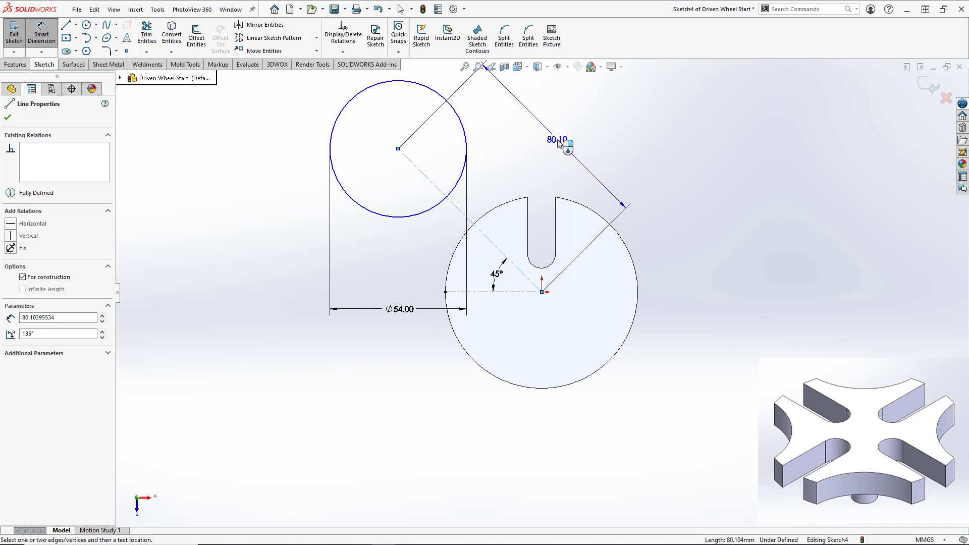
{"action": "left_click", "coordinate": [558, 144]}
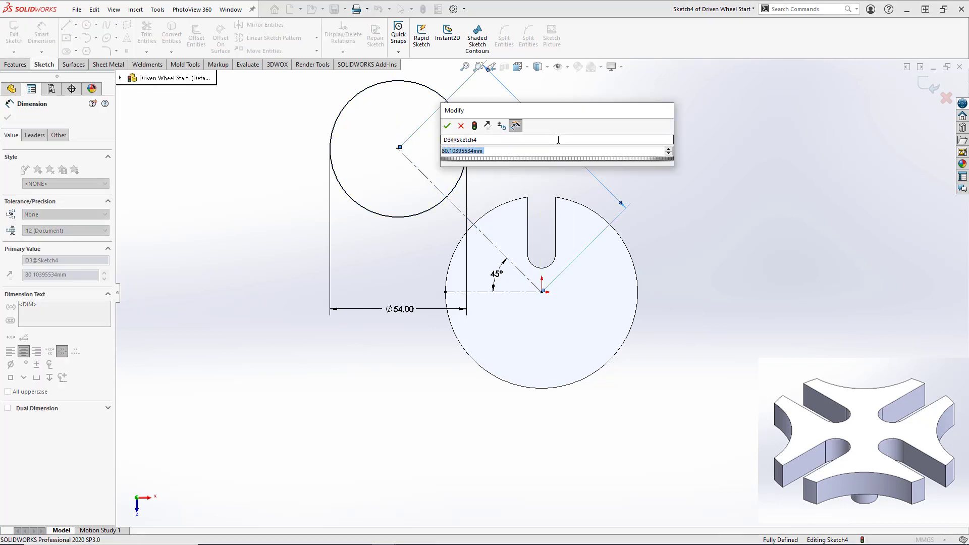
{"action": "type", "text": "54"}
{"action": "key", "text": "Return"}
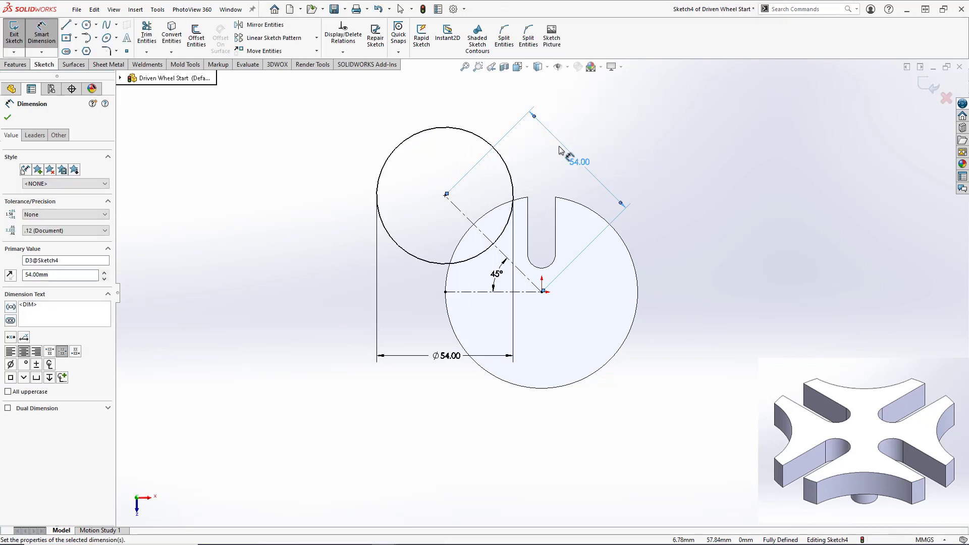
{"action": "left_click", "coordinate": [922, 87]}
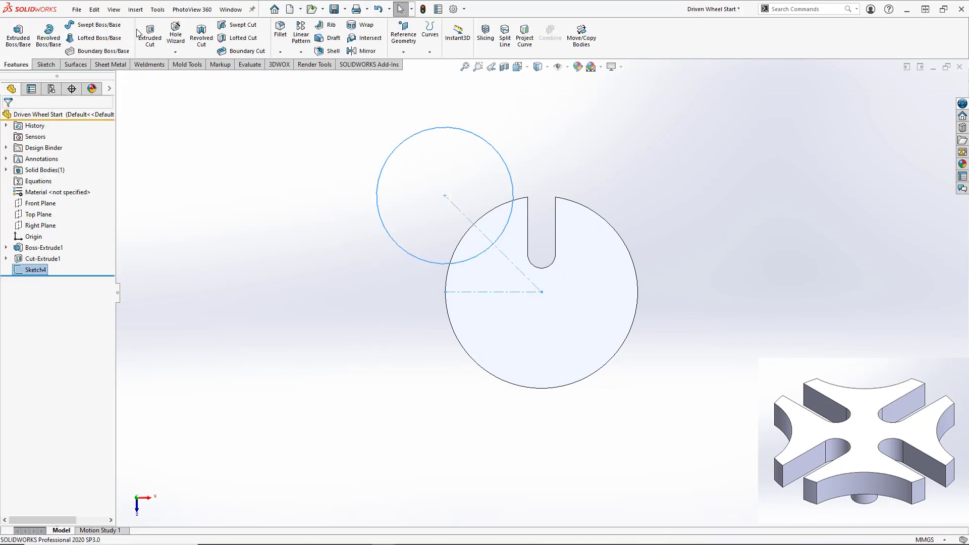
Step: Cut the circle's profile through the disc with an Extruded Cut set to Through All
{"action": "left_click", "coordinate": [147, 33]}
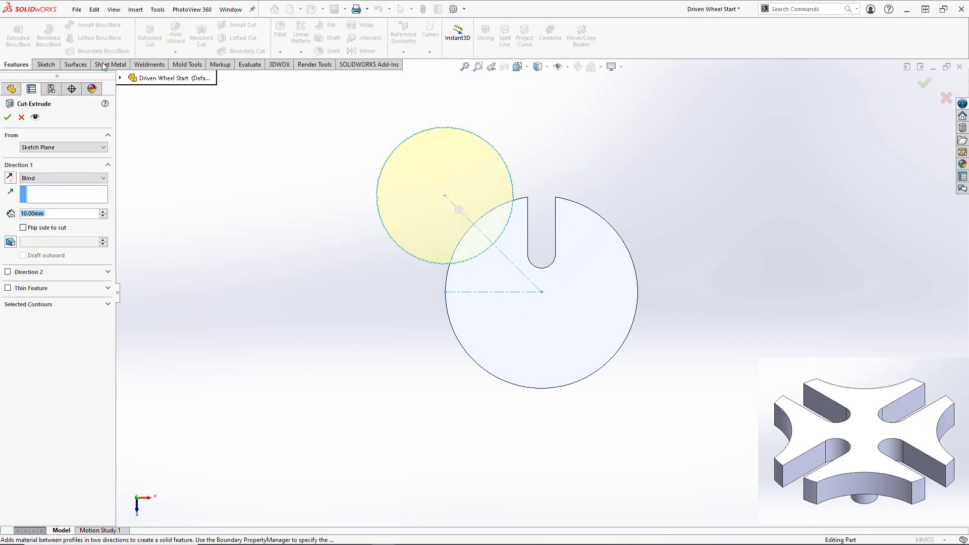
{"action": "left_click", "coordinate": [31, 178]}
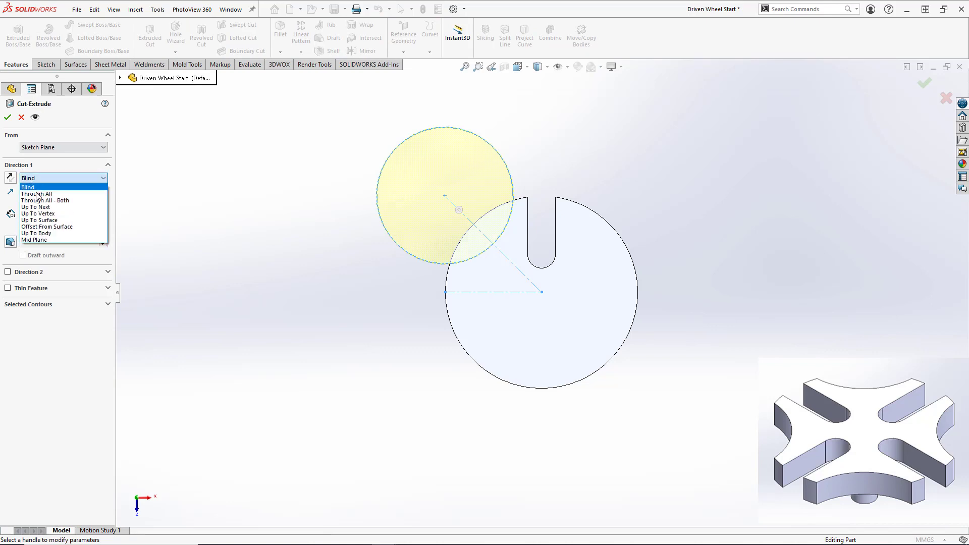
{"action": "left_click", "coordinate": [37, 194]}
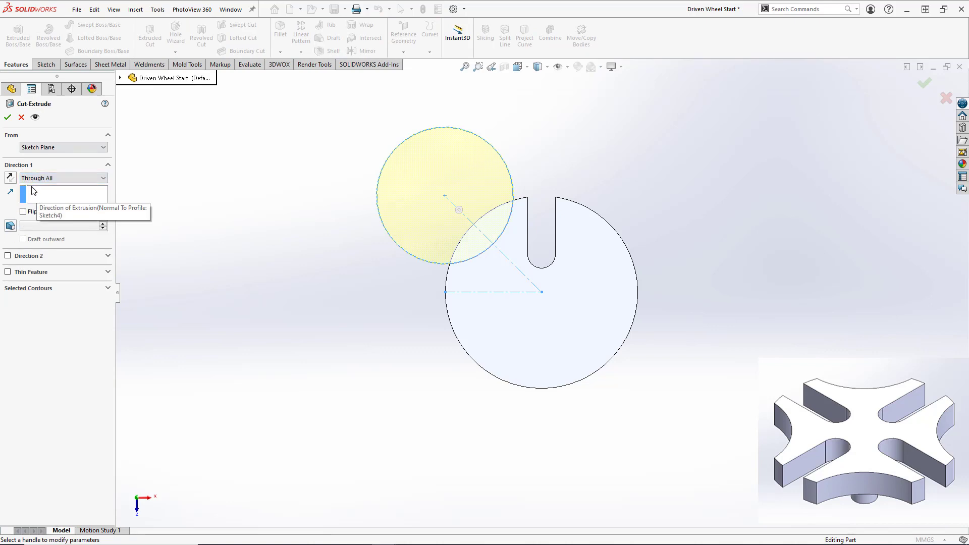
{"action": "left_click", "coordinate": [12, 119]}
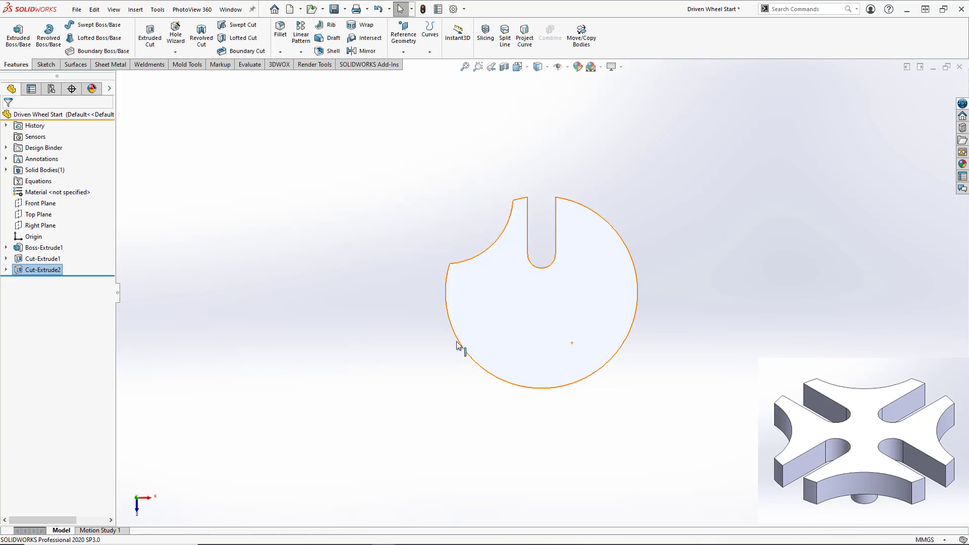
Step: Circular-pattern the slot cut and the arc cut around the disc's outer cylindrical face, with 4 equally spaced instances over 360°
{"action": "middle_click_drag", "start_coordinate": [452, 339], "coordinate": [472, 336]}
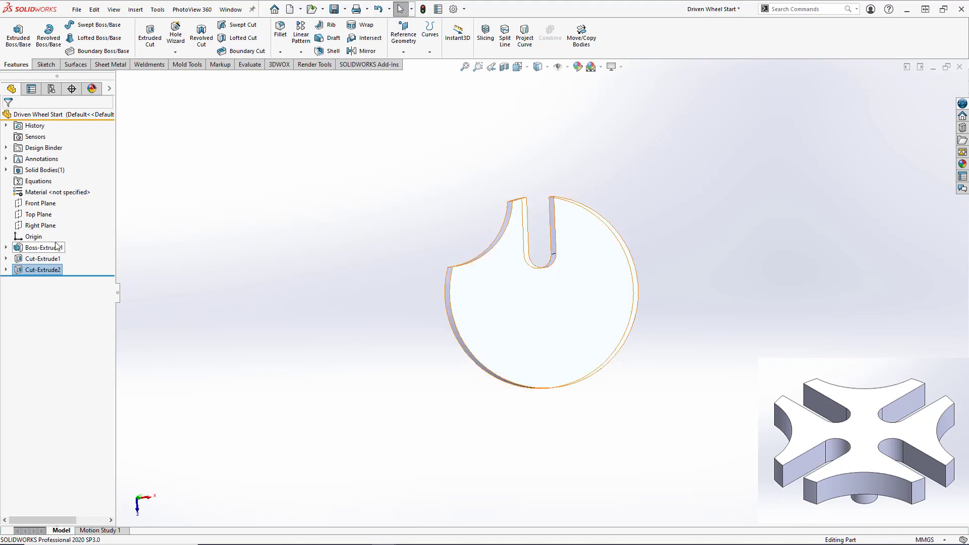
{"action": "left_click", "coordinate": [43, 258], "text": "ctrl"}
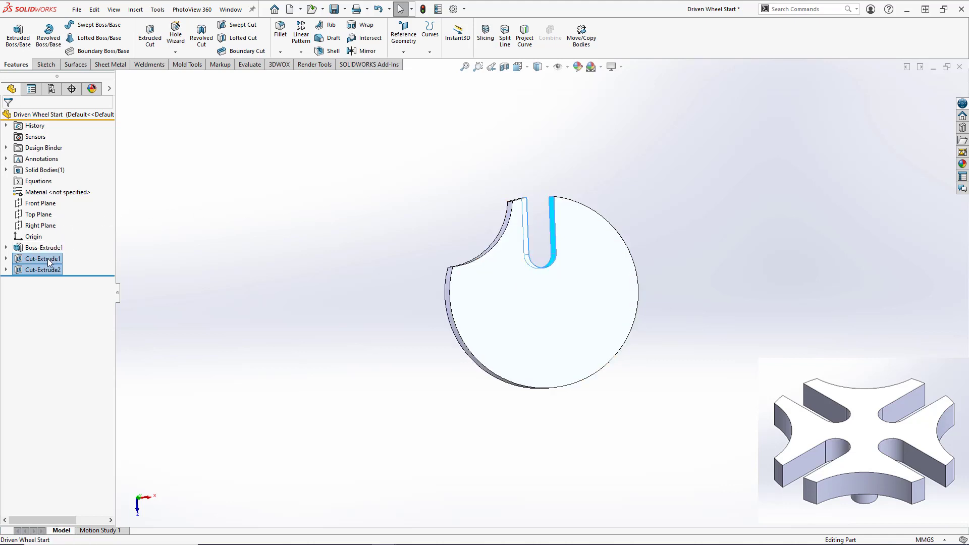
{"action": "left_click", "coordinate": [305, 55]}
{"action": "left_click", "coordinate": [313, 76]}
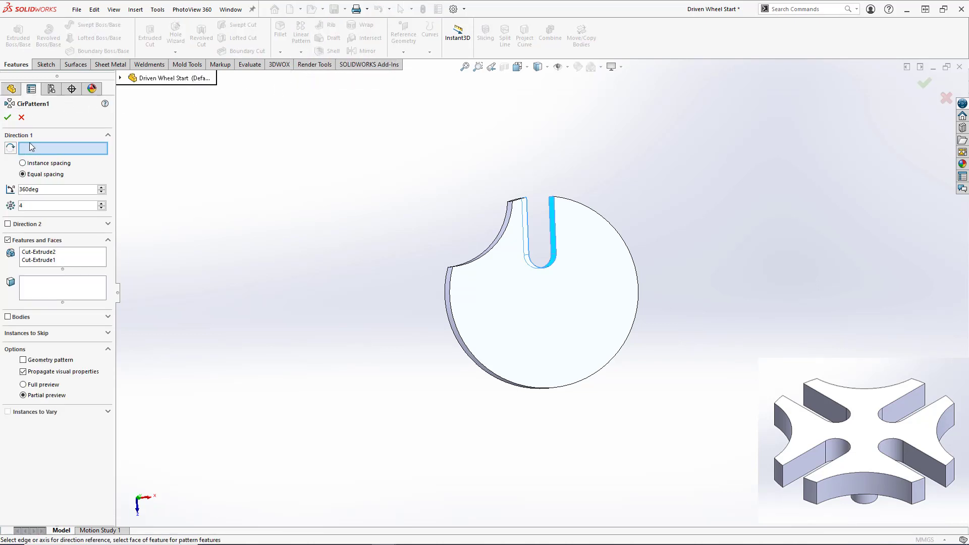
{"action": "middle_click_drag", "start_coordinate": [361, 331], "coordinate": [485, 333]}
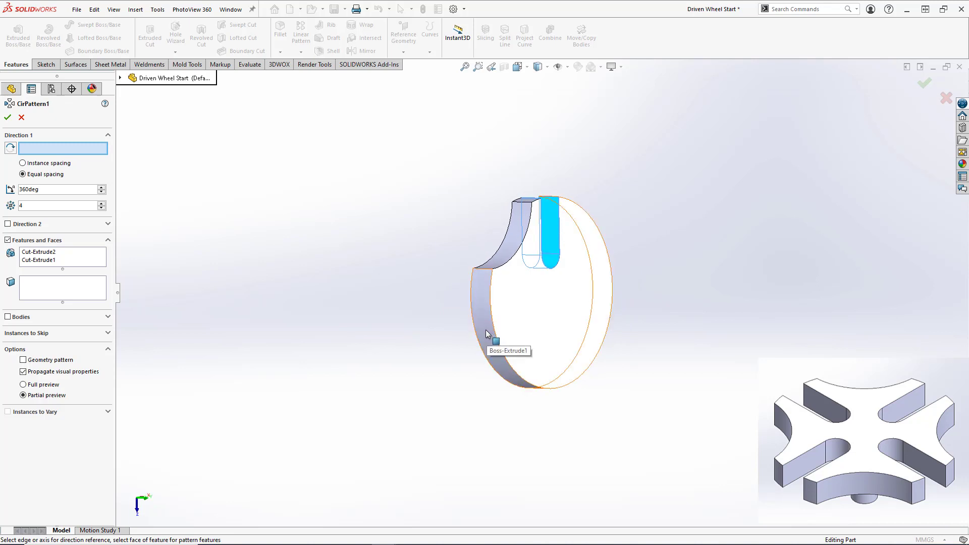
{"action": "left_click", "coordinate": [486, 329]}
{"action": "middle_click_drag", "start_coordinate": [485, 329], "coordinate": [355, 304]}
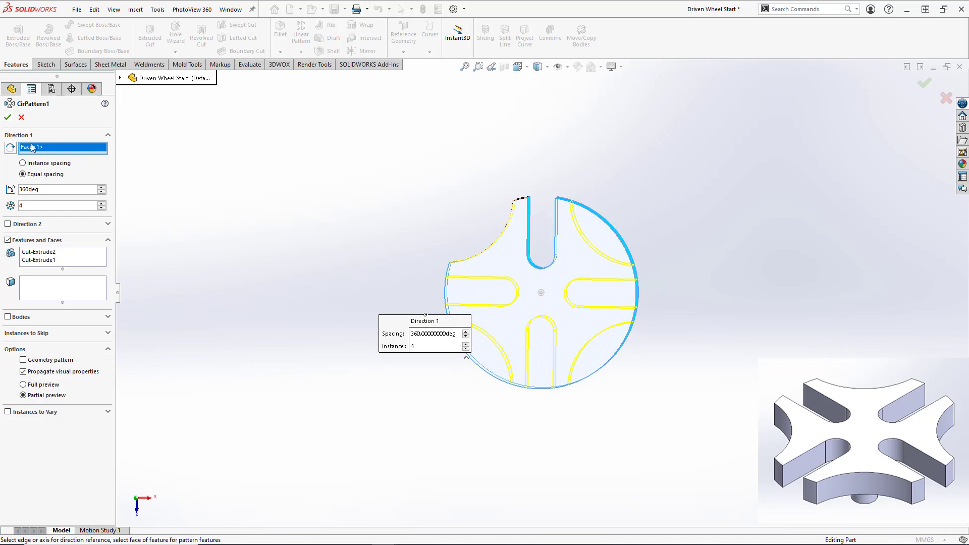
{"action": "left_click", "coordinate": [8, 118]}
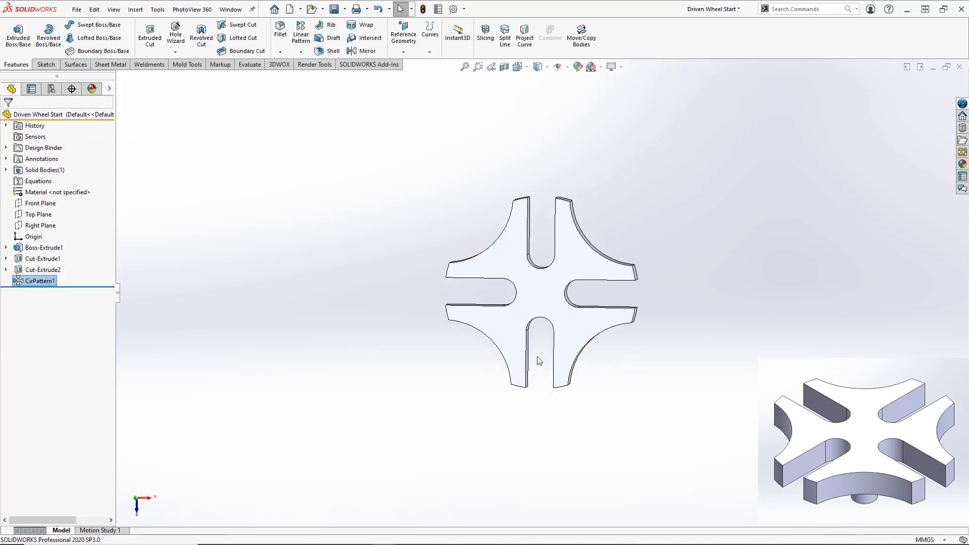
Step: Start a sketch on the slotted wheel's underside and draw a circle about 13 mm in diameter centred on the origin
{"action": "middle_click_drag", "start_coordinate": [538, 359], "coordinate": [687, 318]}
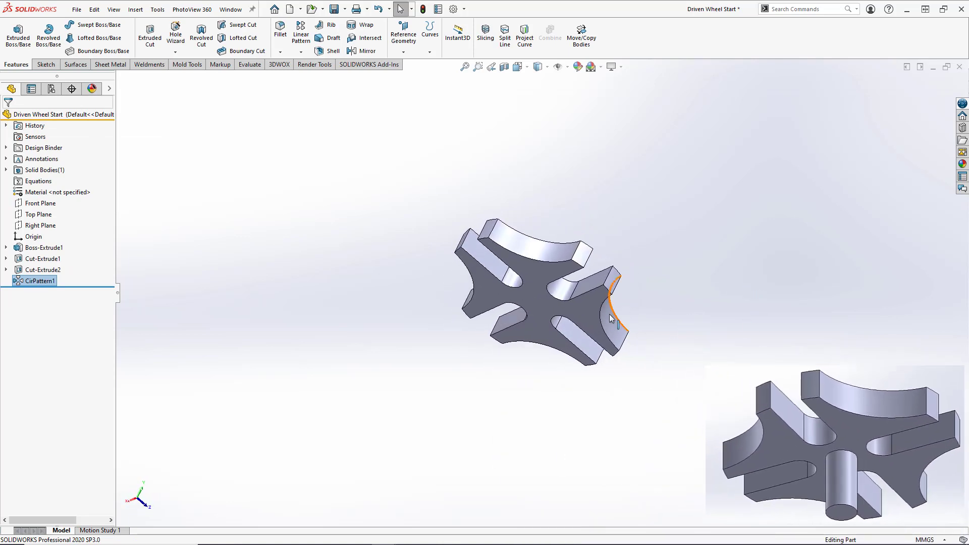
{"action": "left_click", "coordinate": [541, 302]}
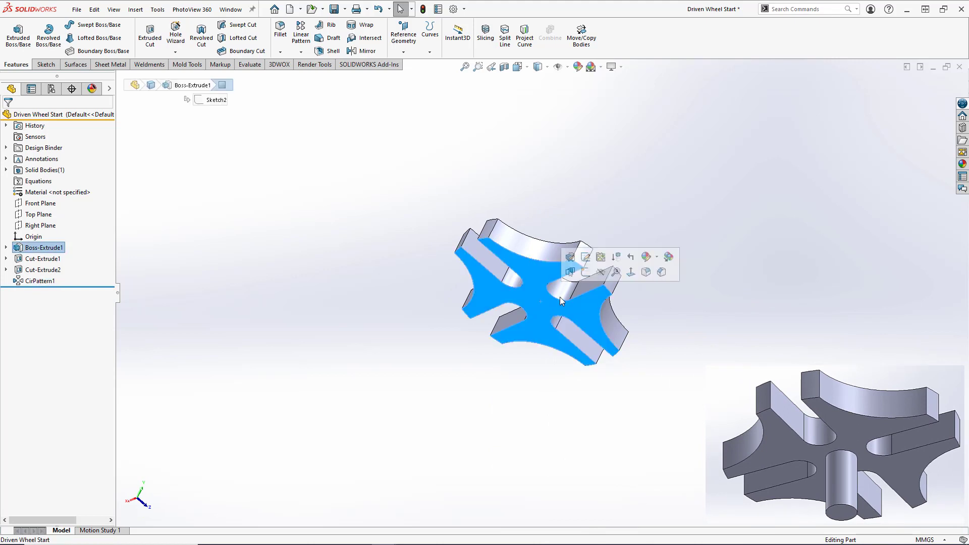
{"action": "left_click", "coordinate": [585, 273]}
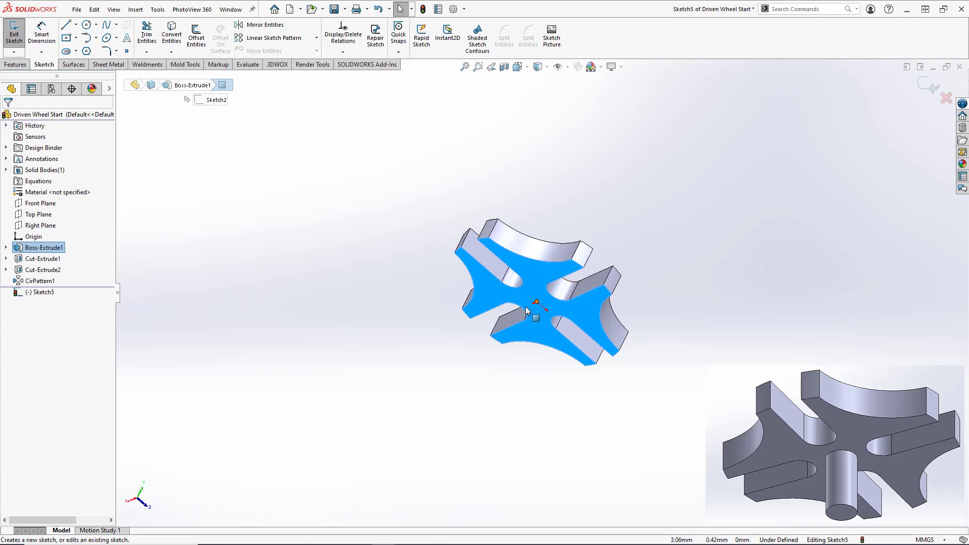
{"action": "left_click", "coordinate": [85, 24]}
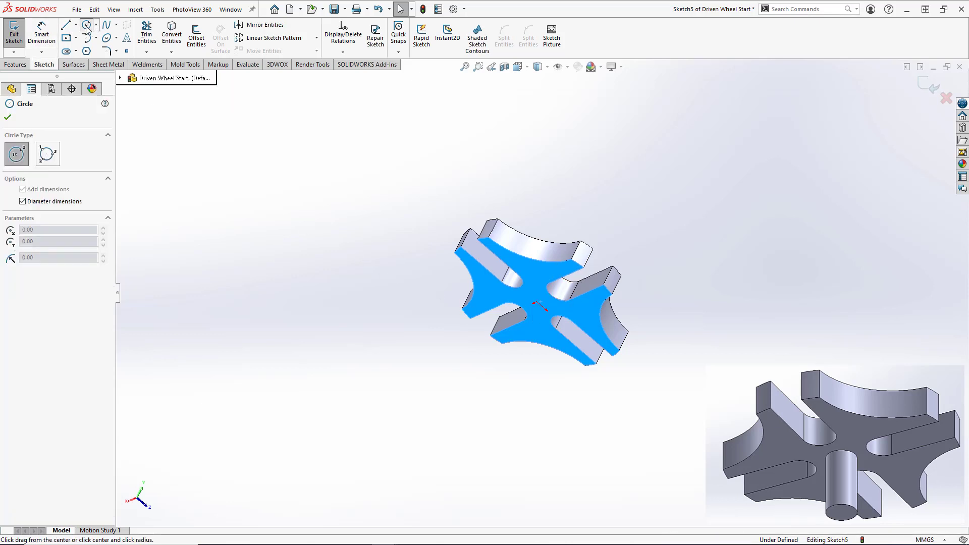
{"action": "scroll", "coordinate": [524, 376], "scroll_direction": "down", "scroll_amount": 5}
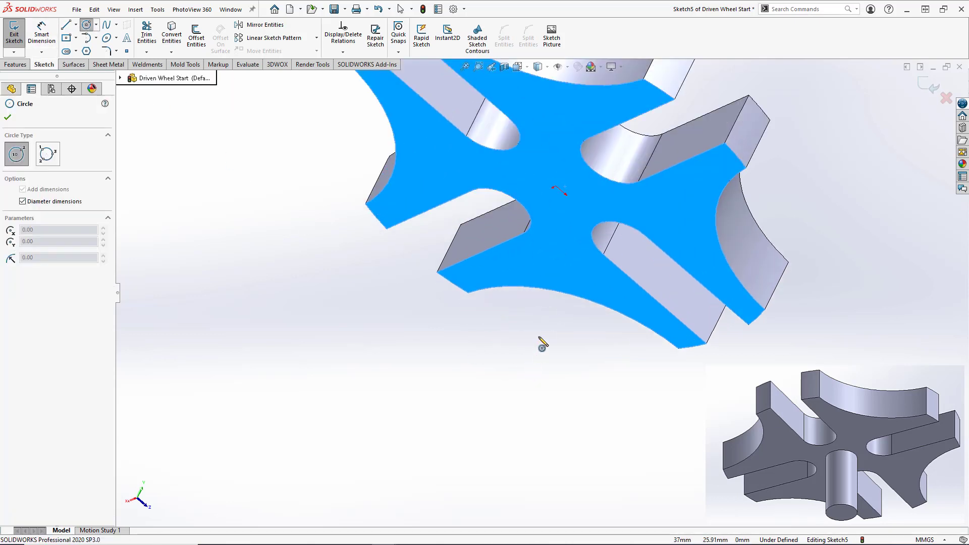
{"action": "left_click", "coordinate": [555, 186]}
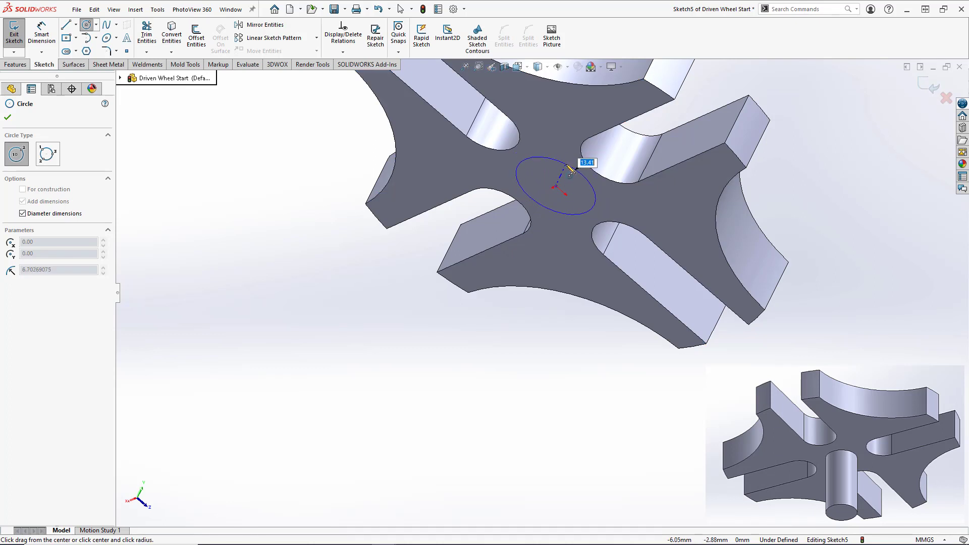
{"action": "left_click", "coordinate": [522, 174]}
Step: Dimension the circle's diameter as 10 mm and finish the sketch
{"action": "key", "text": "d"}
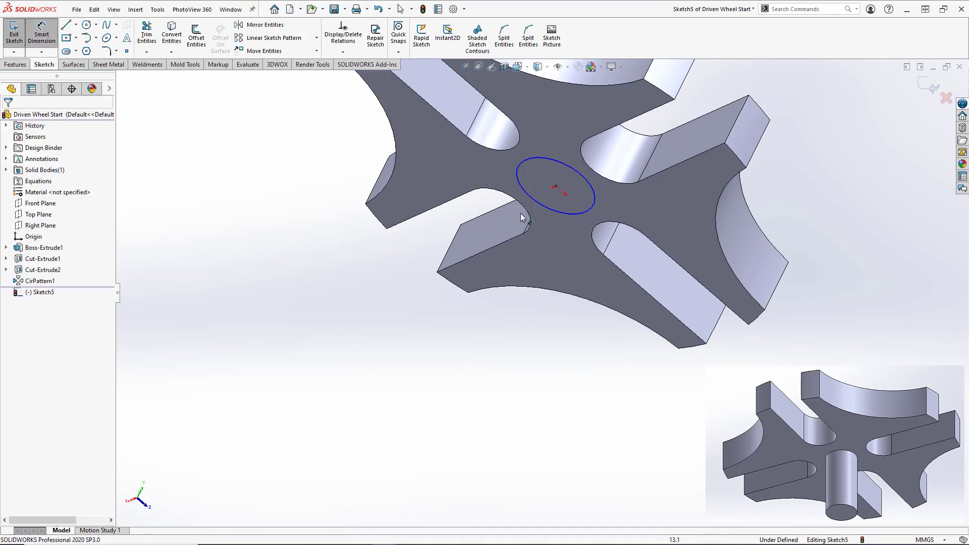
{"action": "left_click", "coordinate": [554, 213]}
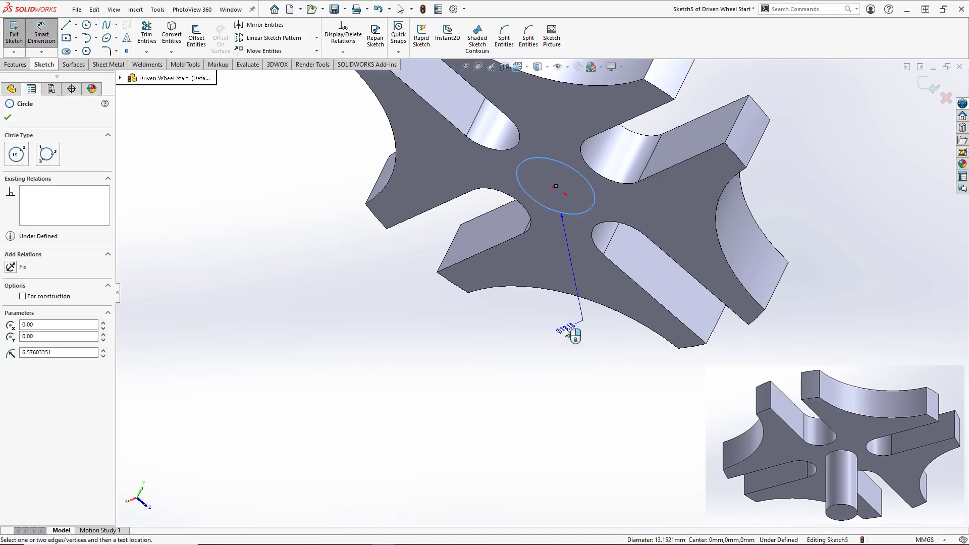
{"action": "left_click", "coordinate": [569, 331]}
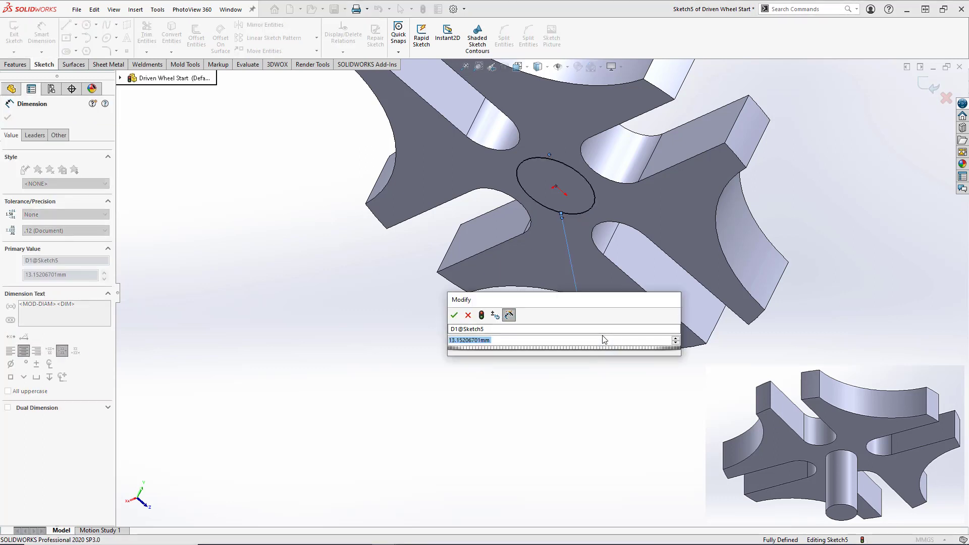
{"action": "type", "text": "10"}
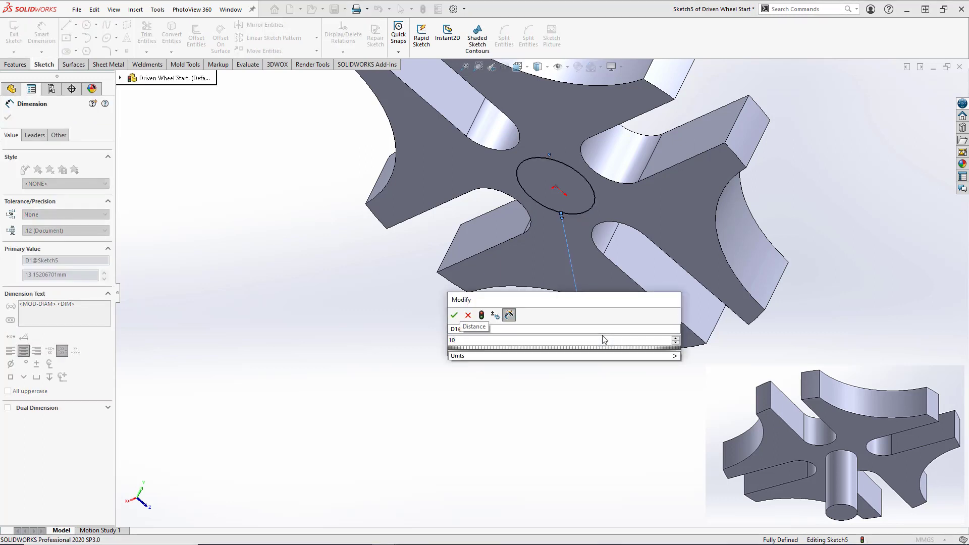
{"action": "key", "text": "Return"}
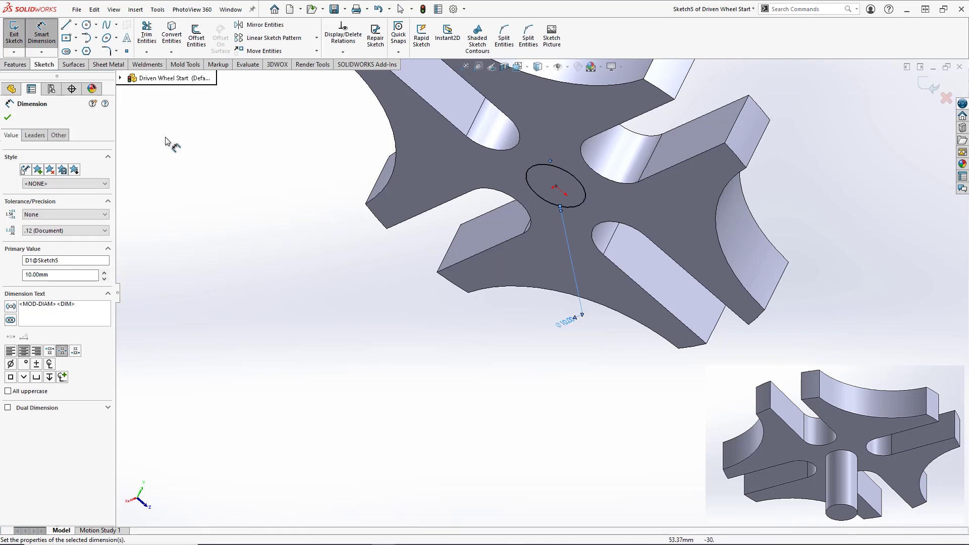
{"action": "left_click", "coordinate": [18, 46]}
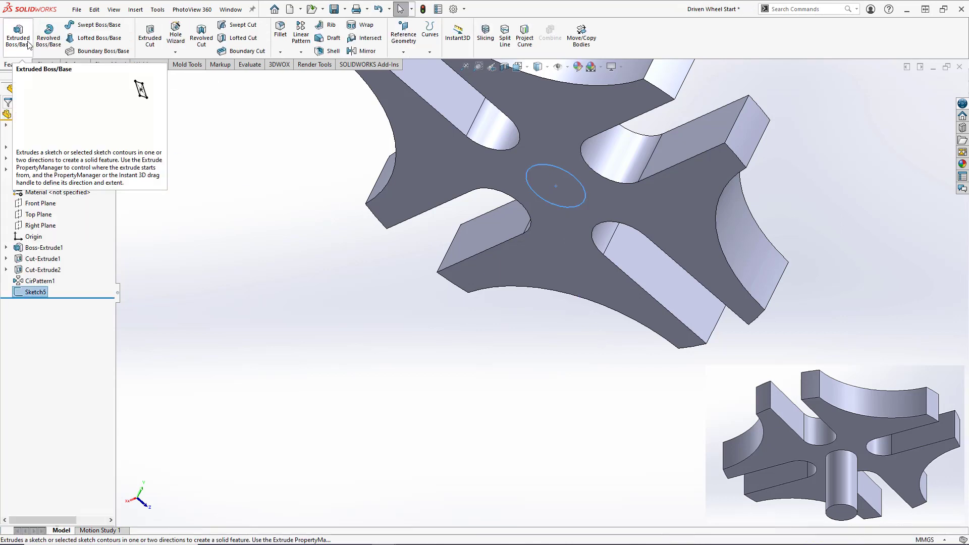
Step: Extrude the circle 20 mm away from the wheel's underside as a blind boss to form the shaft, merged with the wheel
{"action": "left_click", "coordinate": [18, 38]}
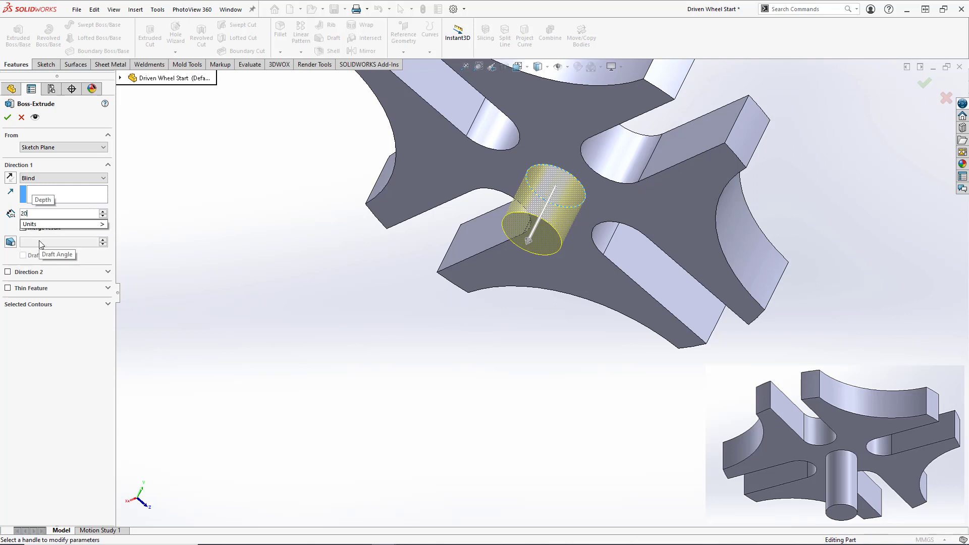
{"action": "scroll", "coordinate": [43, 213], "scroll_direction": "up", "scroll_amount": 1}
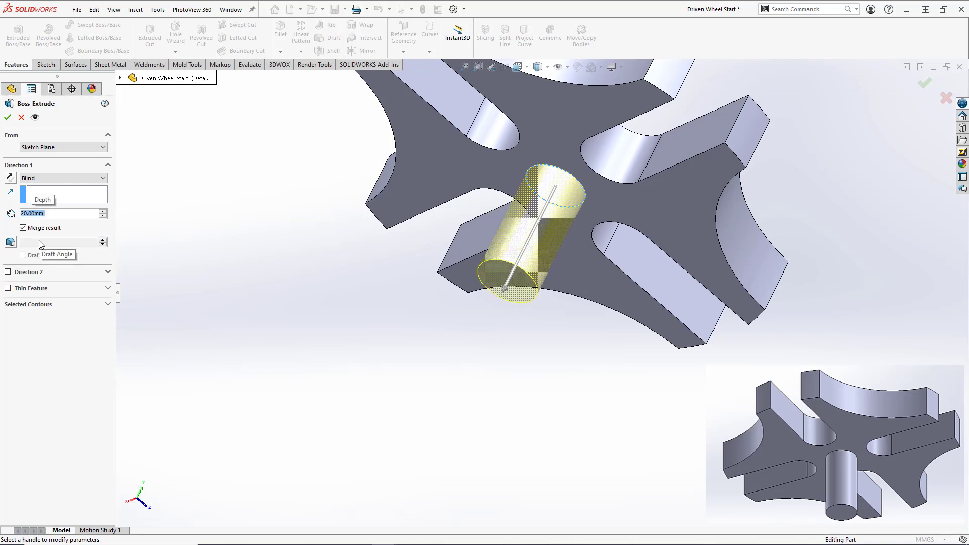
{"action": "left_click", "coordinate": [7, 118]}
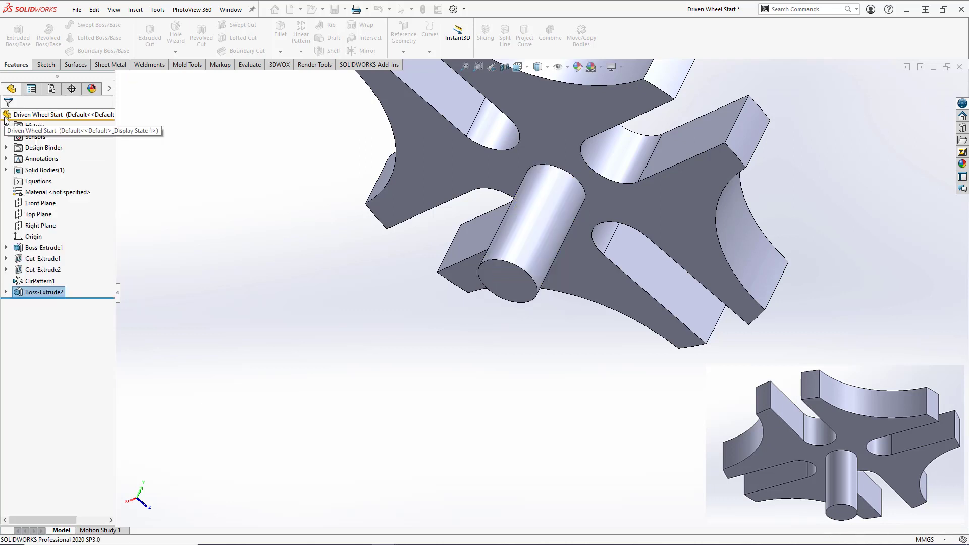
{"action": "scroll", "coordinate": [504, 231], "scroll_direction": "up", "scroll_amount": 4}
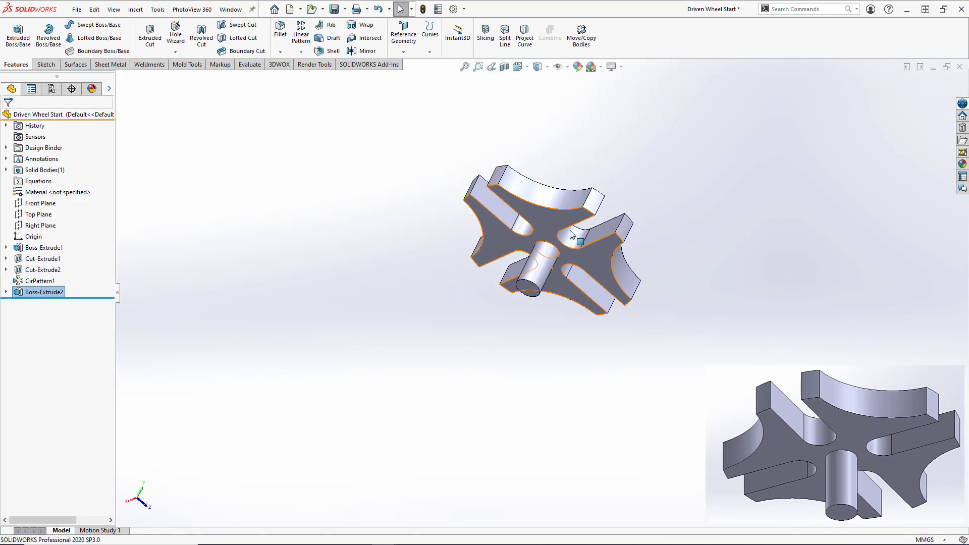
{"action": "middle_click_drag", "start_coordinate": [570, 237], "coordinate": [460, 265]}
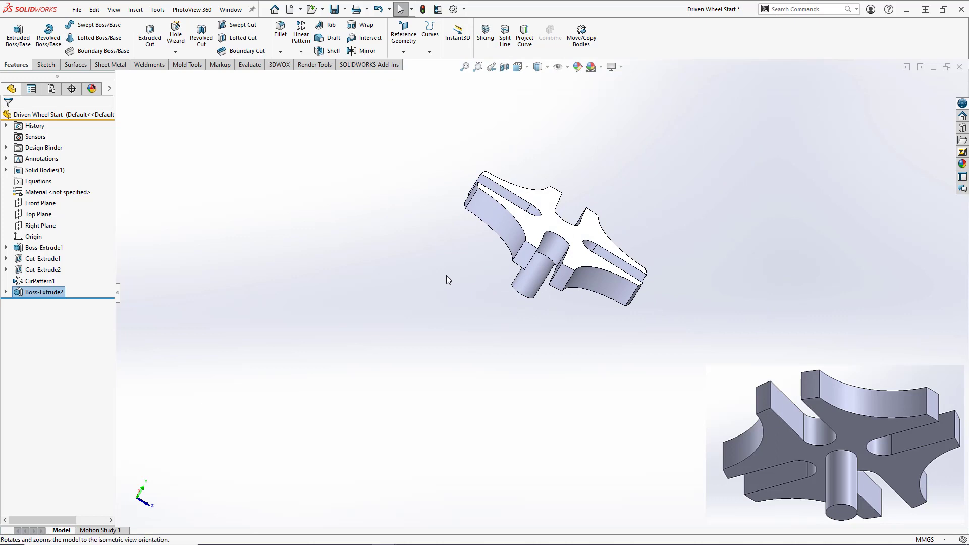
{"action": "key", "text": "ctrl+7"}
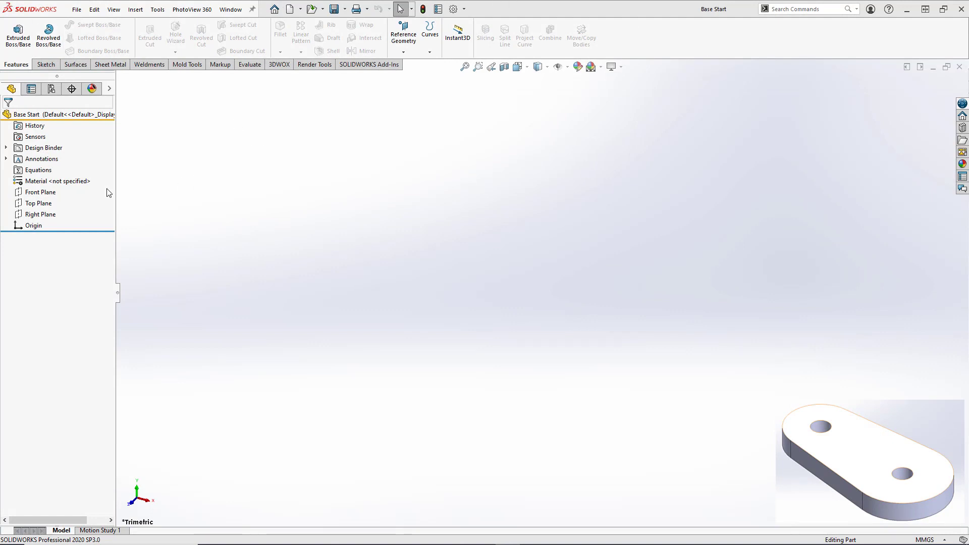
Step: On the Base Start part's Top Plane, sketch a circle about 90 mm in diameter at the origin and one about 43 mm, 118 mm left
{"action": "left_click", "coordinate": [49, 204]}
{"action": "left_click", "coordinate": [56, 188]}
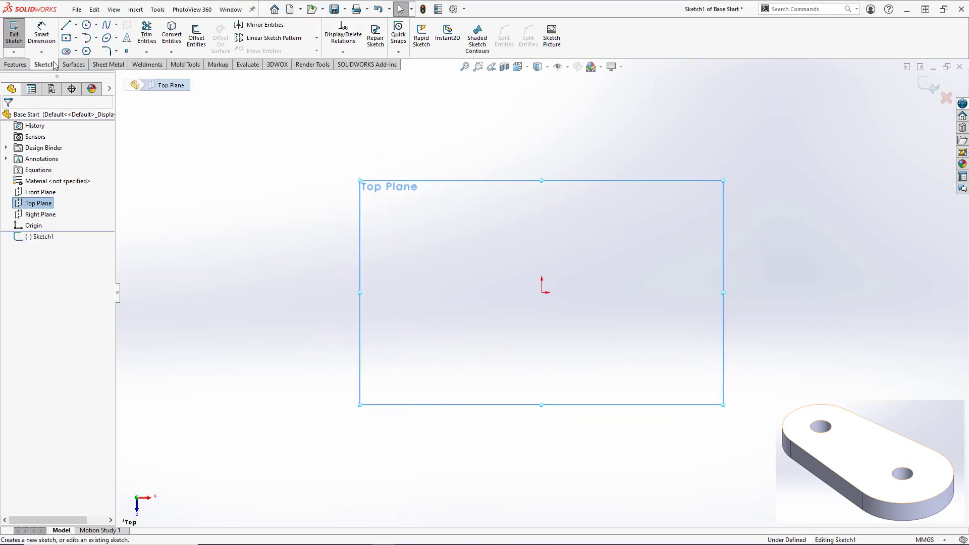
{"action": "left_click", "coordinate": [87, 26]}
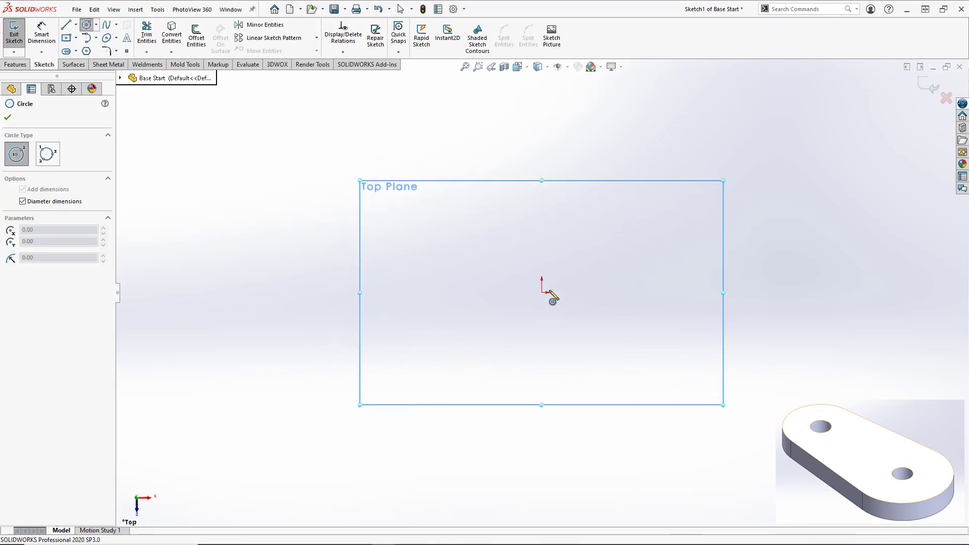
{"action": "left_click", "coordinate": [542, 292]}
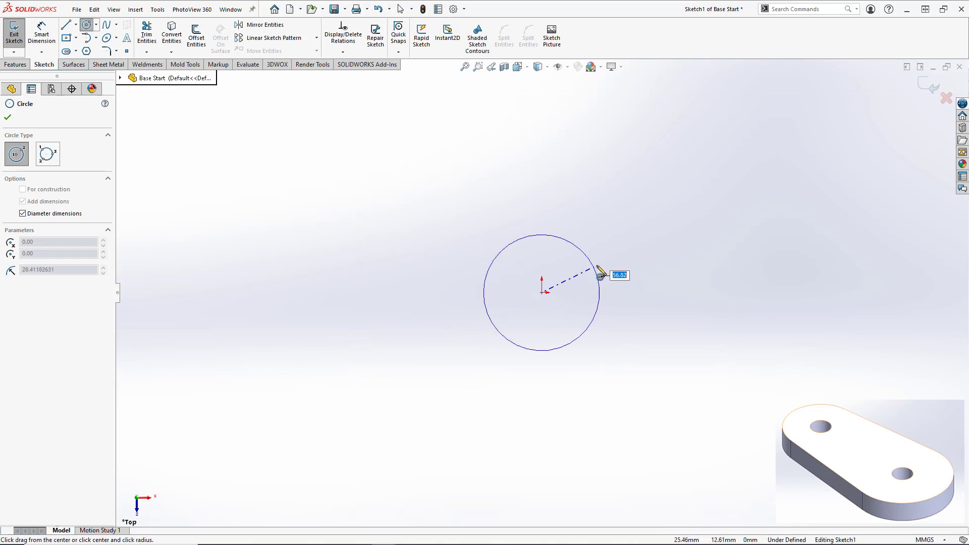
{"action": "left_click", "coordinate": [624, 253]}
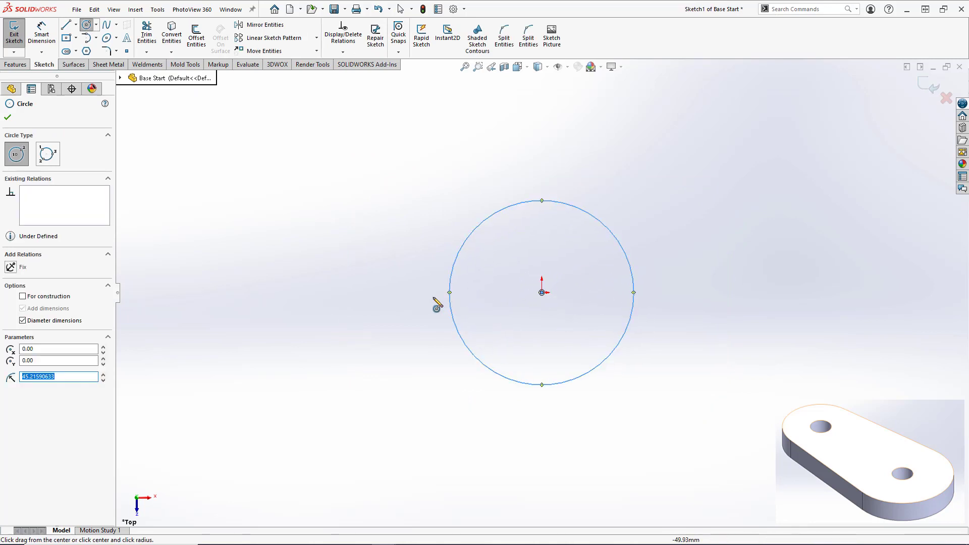
{"action": "left_click", "coordinate": [300, 292]}
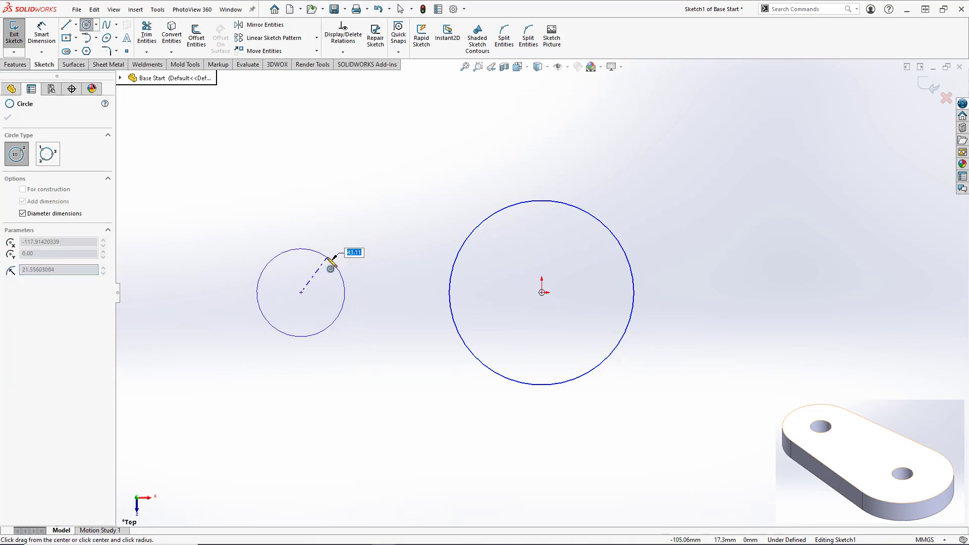
{"action": "left_click", "coordinate": [328, 259]}
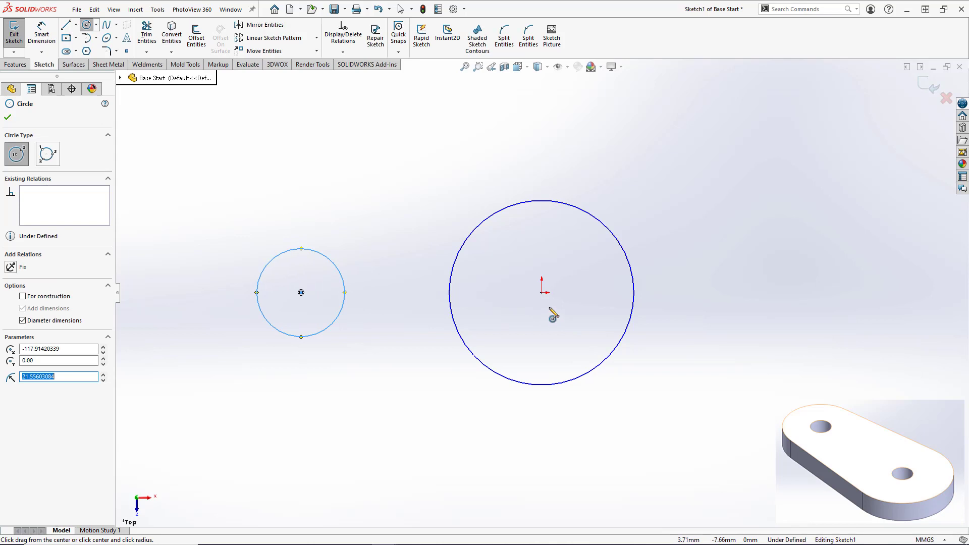
Step: Draw concentric inner circles, about 26 mm in diameter inside the large circle and about 19 mm inside the small one
{"action": "left_click", "coordinate": [541, 292]}
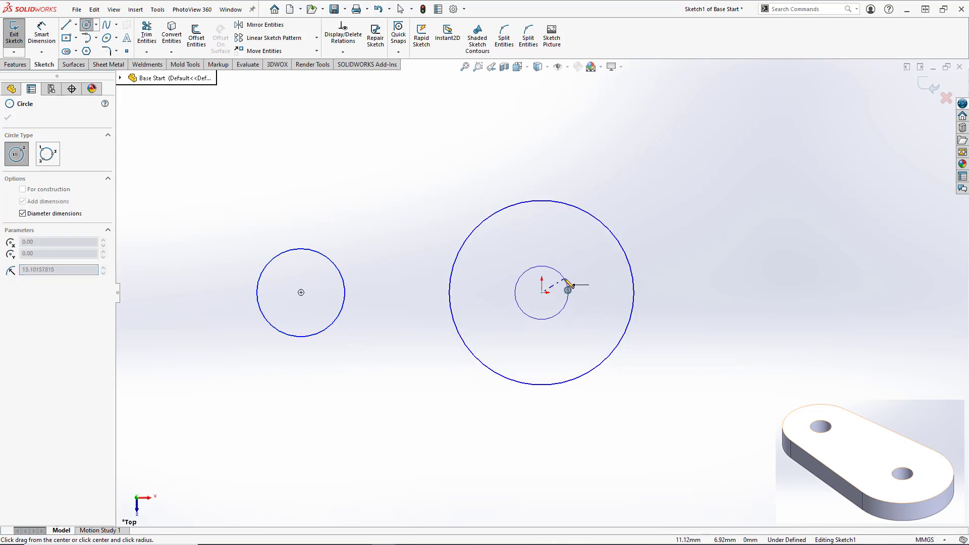
{"action": "left_click", "coordinate": [566, 284]}
{"action": "left_click", "coordinate": [301, 292]}
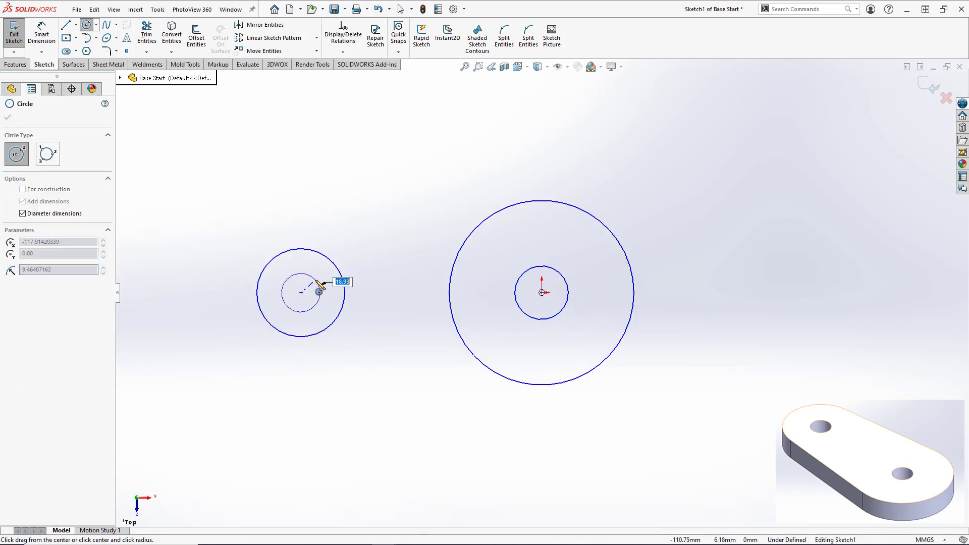
{"action": "left_click", "coordinate": [319, 284]}
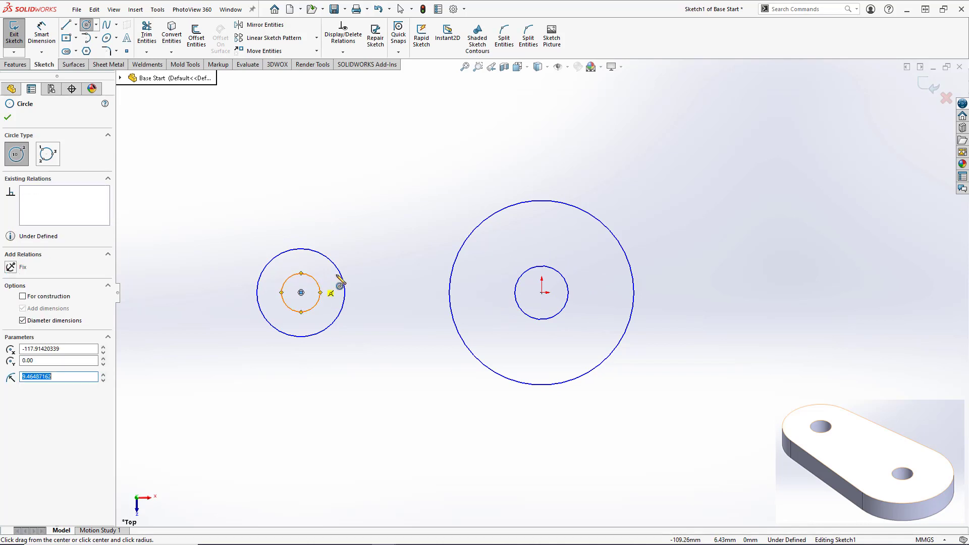
Step: Draw two straight lines tangent to both outer circles, one joining their upper sides and one joining their lower sides
{"action": "left_click", "coordinate": [67, 26]}
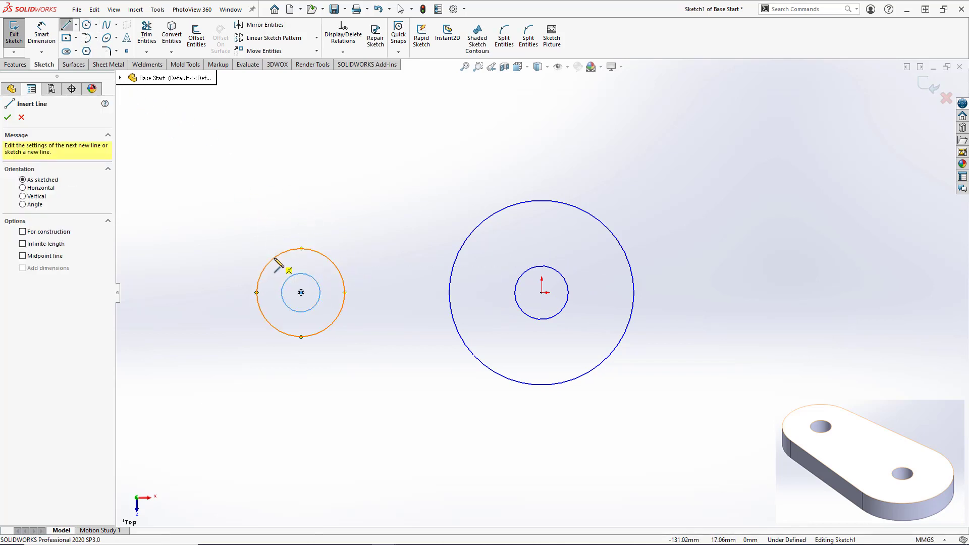
{"action": "left_click", "coordinate": [301, 248]}
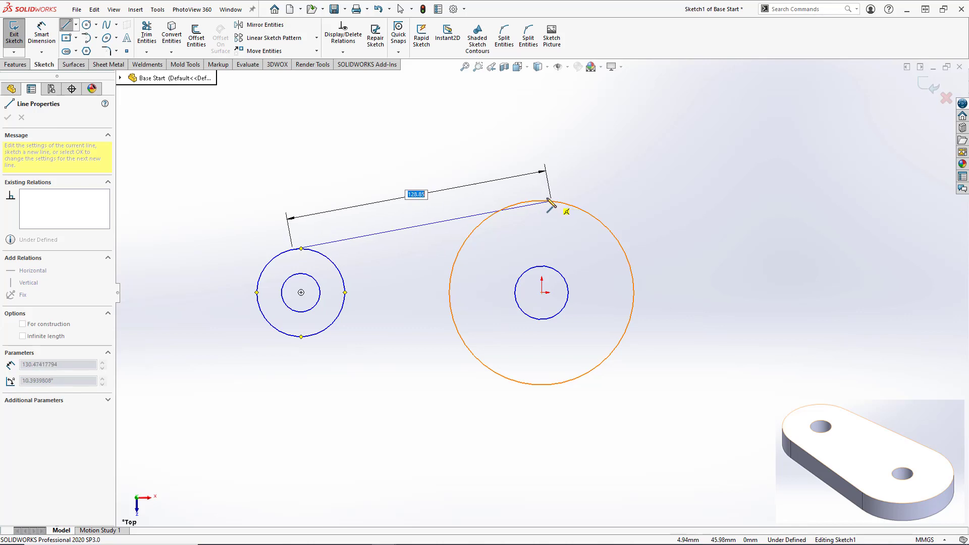
{"action": "left_click", "coordinate": [533, 199]}
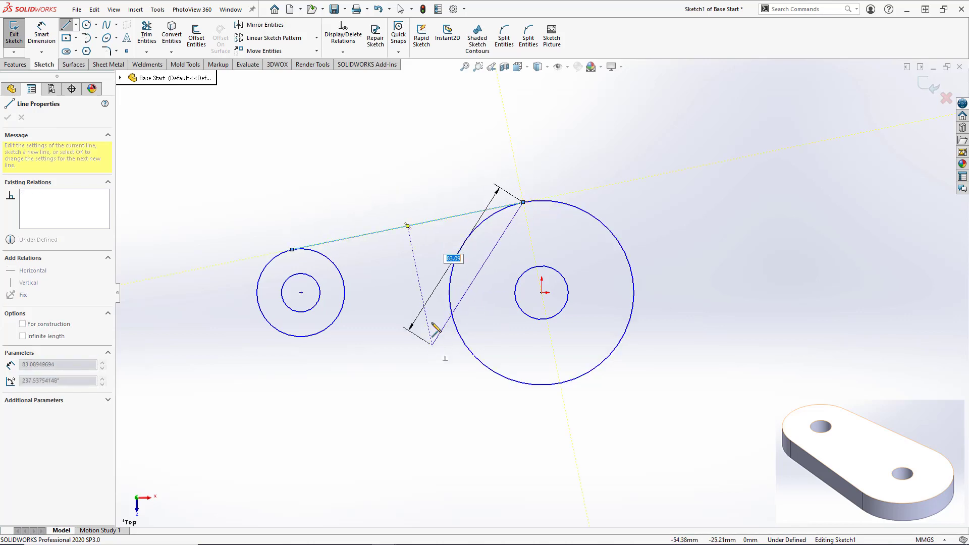
{"action": "key", "text": "Escape"}
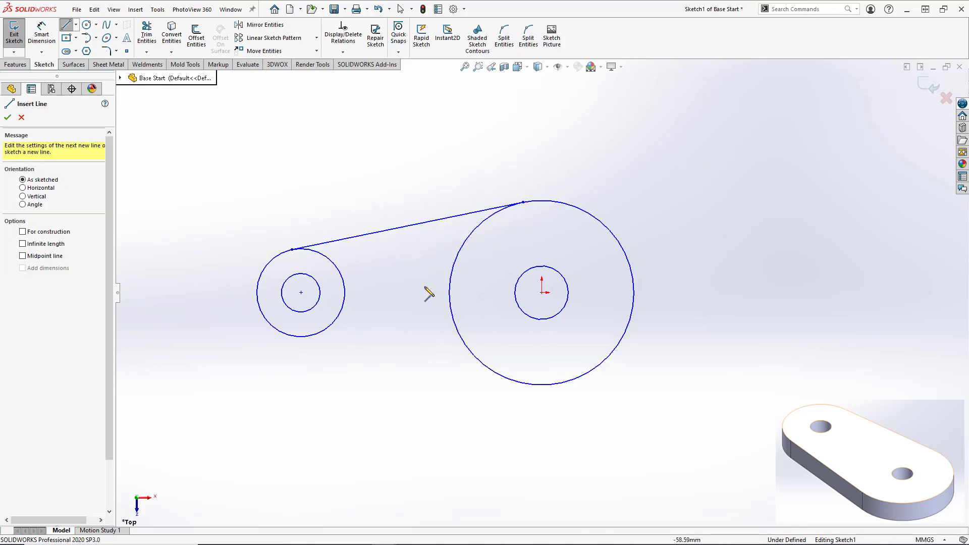
{"action": "left_click", "coordinate": [291, 335]}
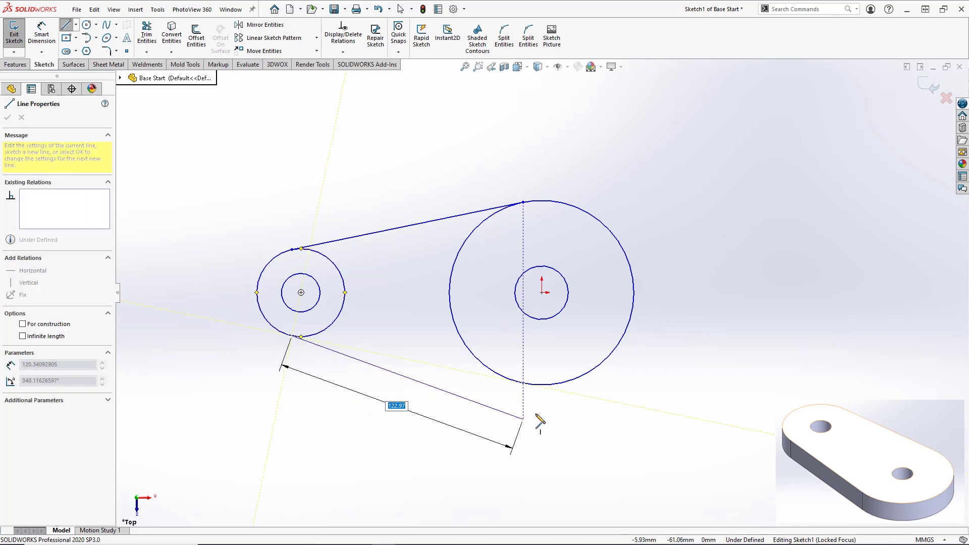
{"action": "left_click", "coordinate": [523, 384]}
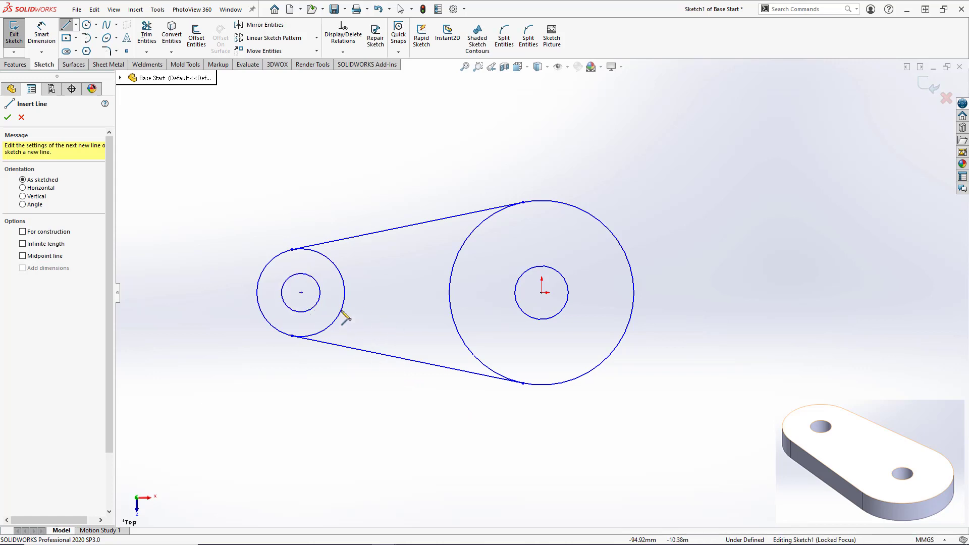
{"action": "key", "text": "Escape"}
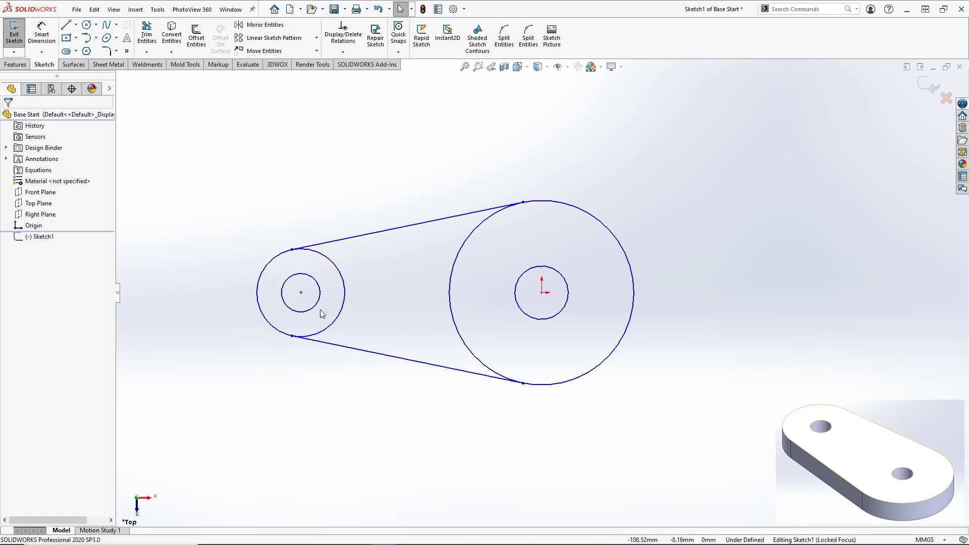
Step: Add an Equal relation between the two inner circles
{"action": "left_click", "coordinate": [311, 307]}
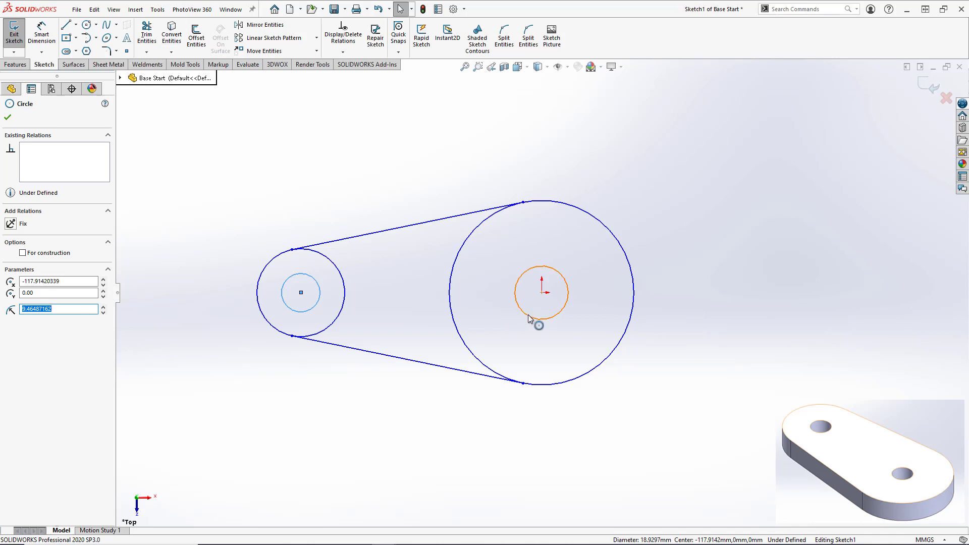
{"action": "left_click", "coordinate": [528, 314], "text": "ctrl"}
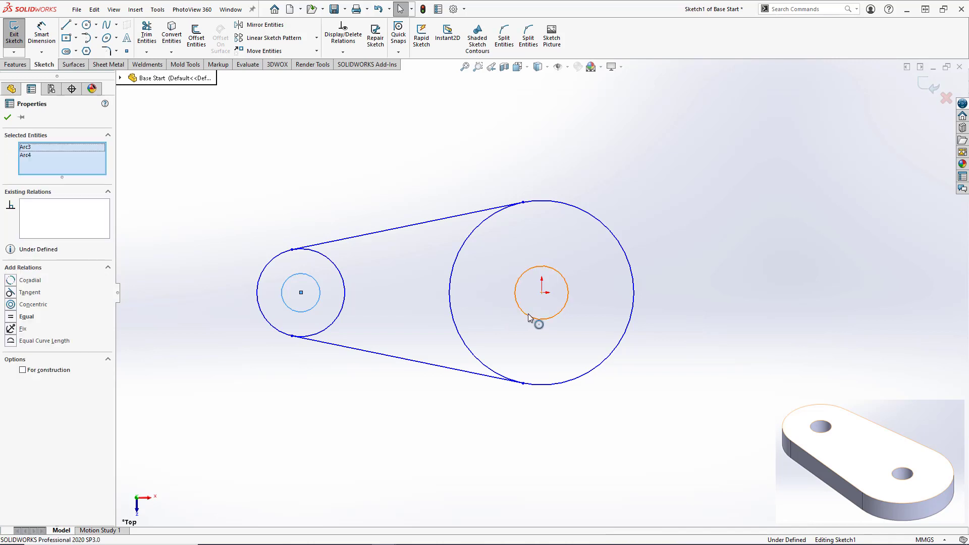
{"action": "left_click", "coordinate": [14, 317]}
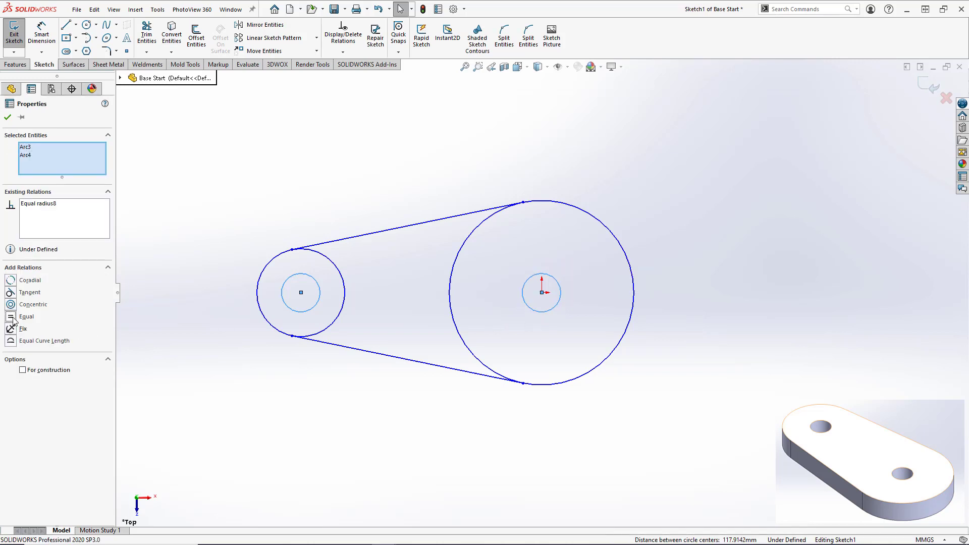
{"action": "left_click", "coordinate": [312, 410]}
Step: Dimension the diameter of the inner circle at the origin as 10 mm
{"action": "key", "text": "s"}
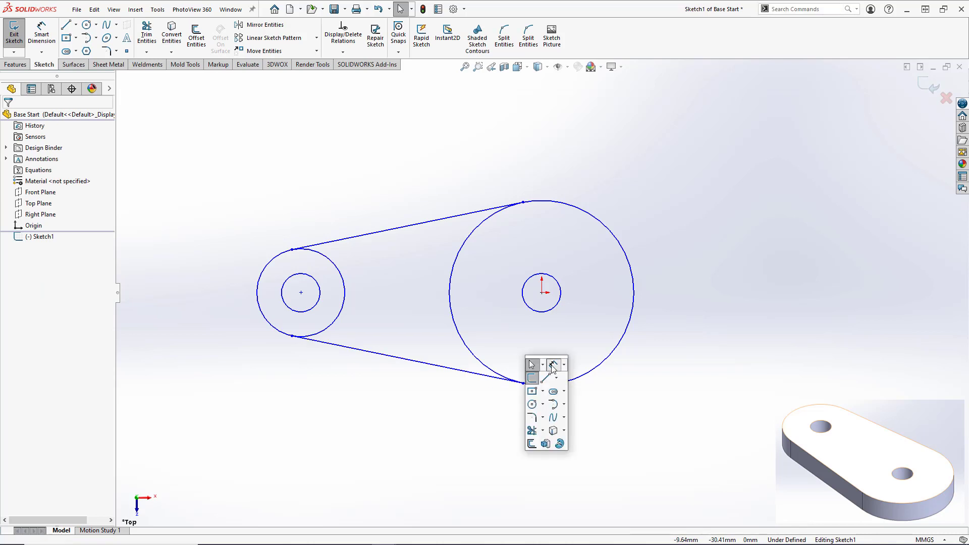
{"action": "left_click", "coordinate": [552, 365]}
{"action": "left_click", "coordinate": [557, 307]}
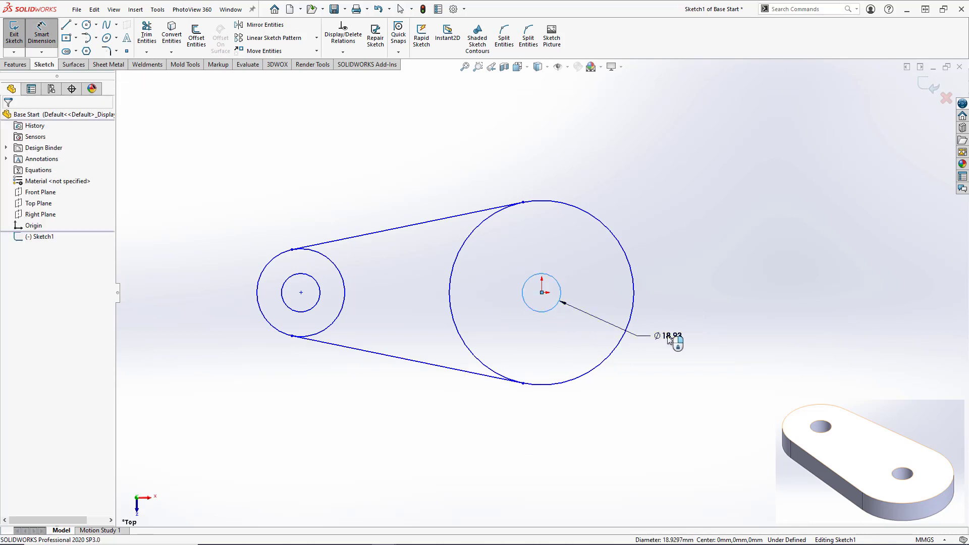
{"action": "left_click", "coordinate": [668, 339]}
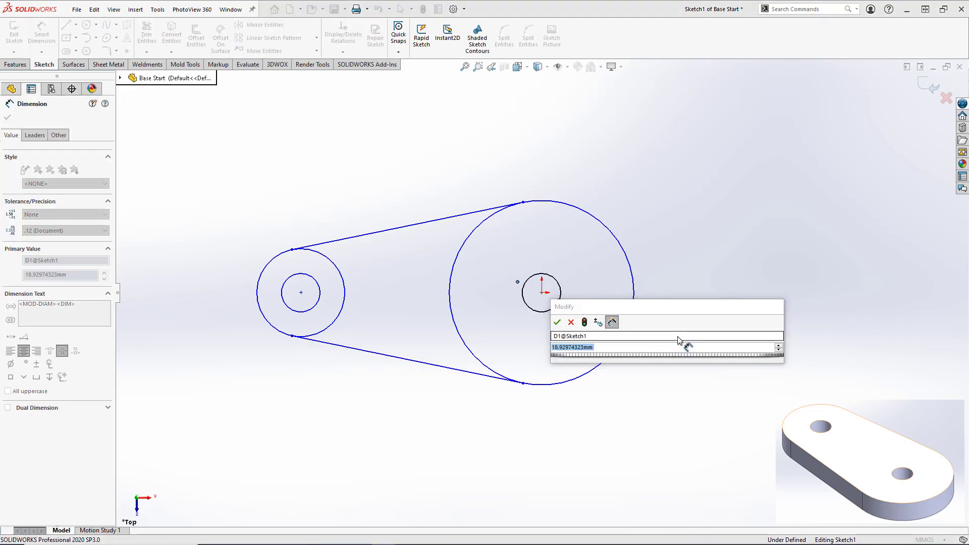
{"action": "type", "text": "10"}
{"action": "key", "text": "Return"}
{"action": "left_click", "coordinate": [681, 401]}
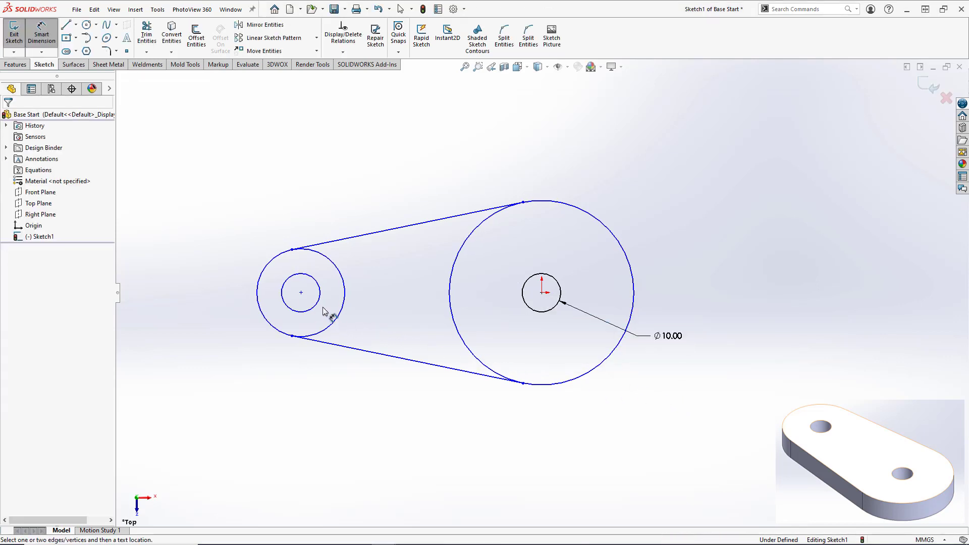
{"action": "key", "text": "Escape"}
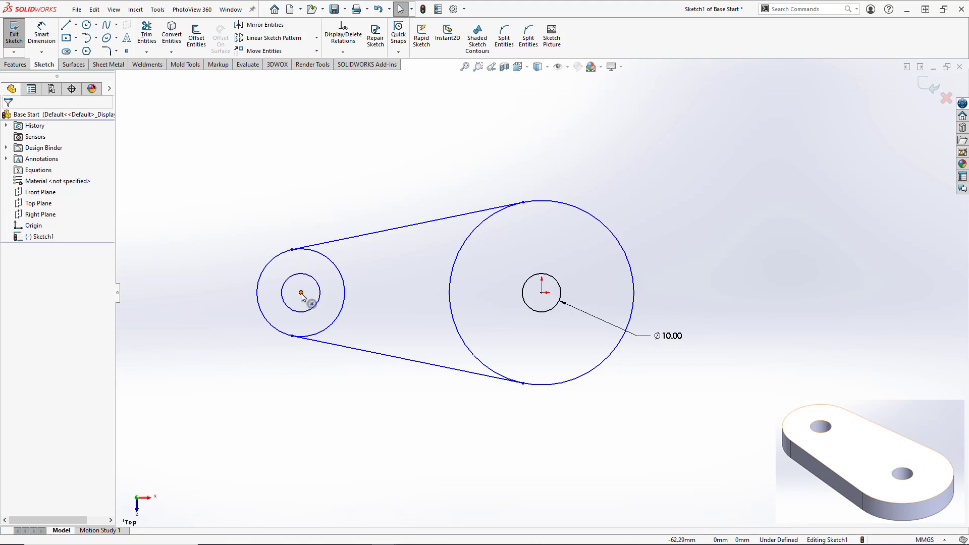
Step: Add a Horizontal relation between the small outer circle's centre and the centre at the origin
{"action": "left_click", "coordinate": [301, 293]}
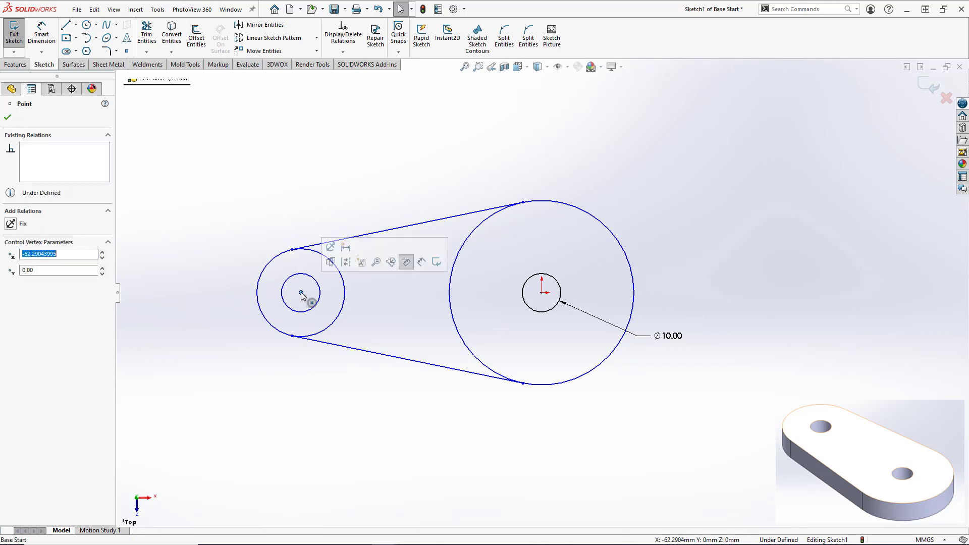
{"action": "left_click", "coordinate": [543, 294], "text": "ctrl"}
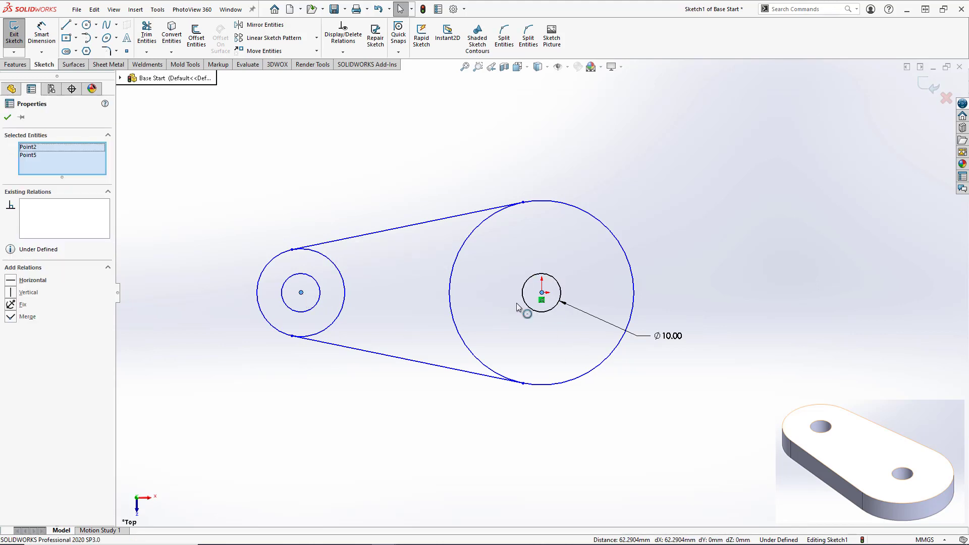
{"action": "left_click", "coordinate": [11, 282]}
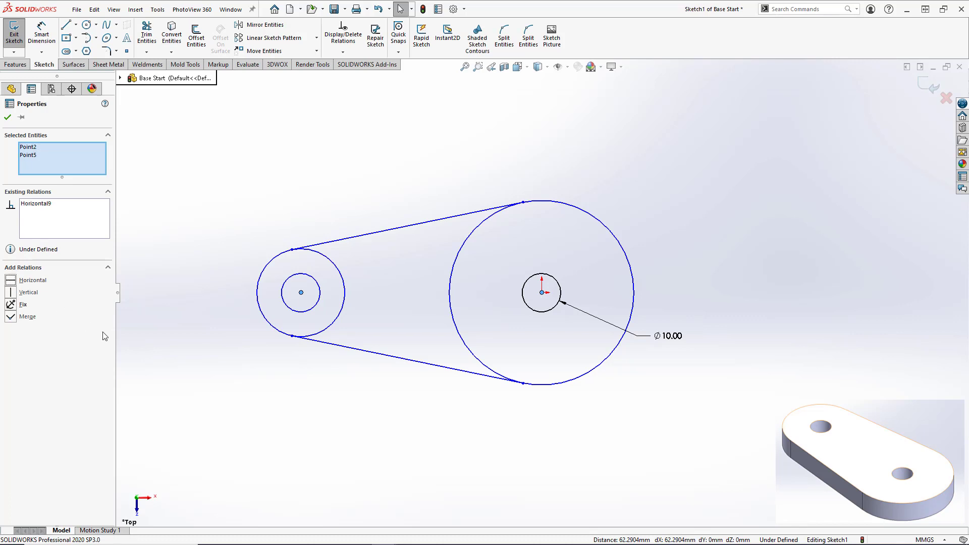
{"action": "left_click", "coordinate": [347, 444]}
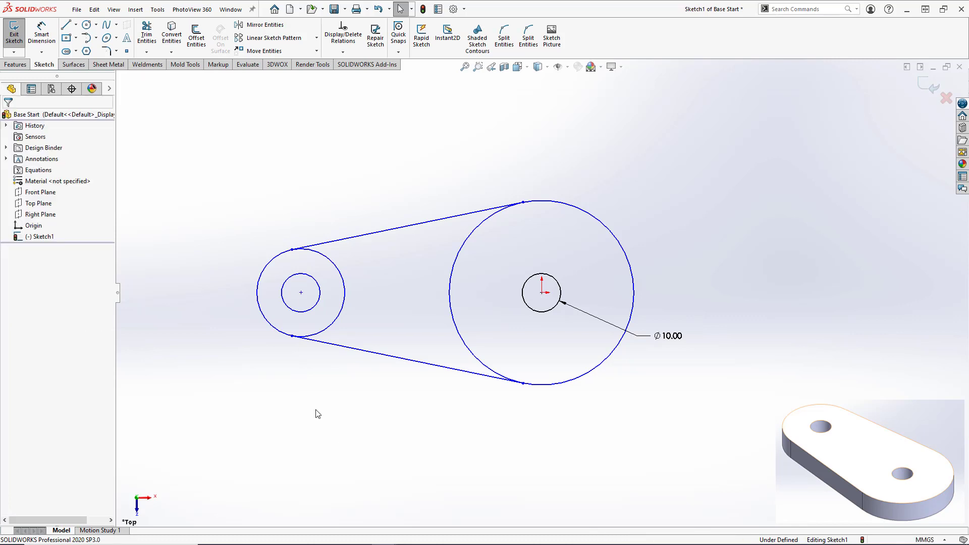
Step: Dimension the distance between the two circle centres as 54 mm
{"action": "left_click", "coordinate": [42, 32]}
{"action": "left_click", "coordinate": [301, 293]}
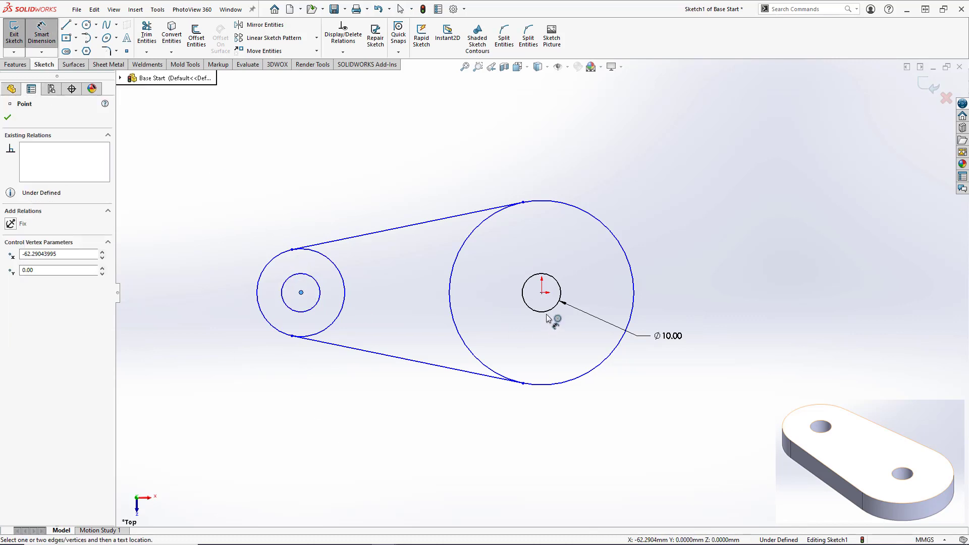
{"action": "left_click", "coordinate": [542, 294]}
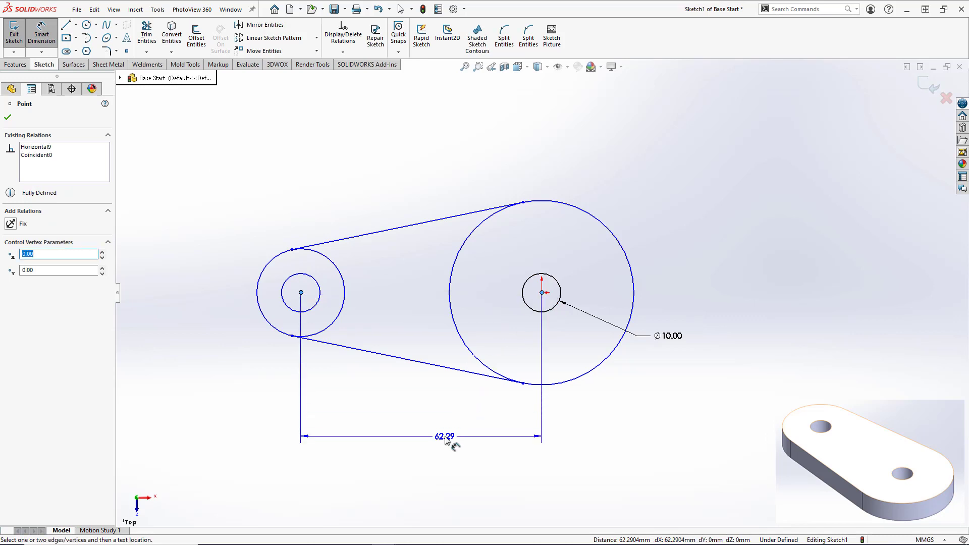
{"action": "left_click", "coordinate": [445, 439]}
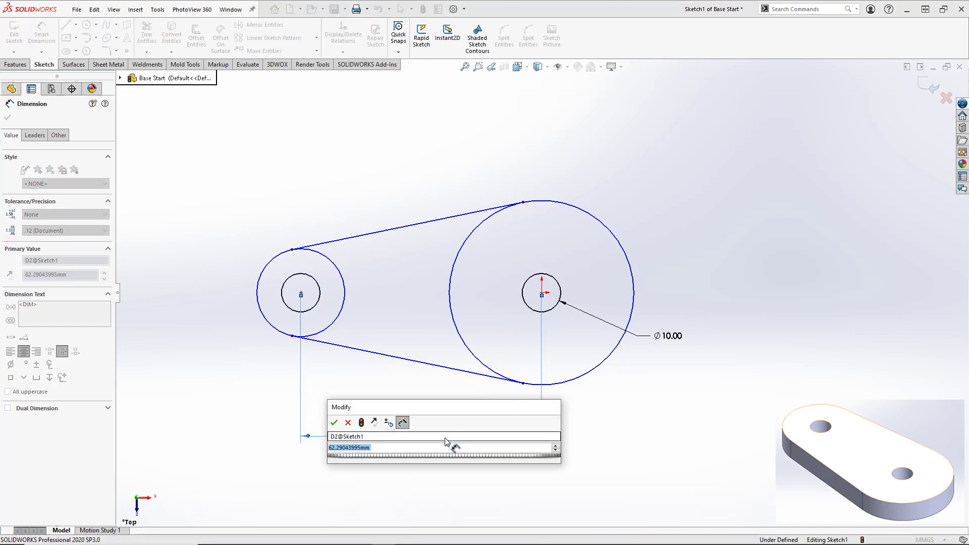
{"action": "type", "text": "54"}
{"action": "key", "text": "Return"}
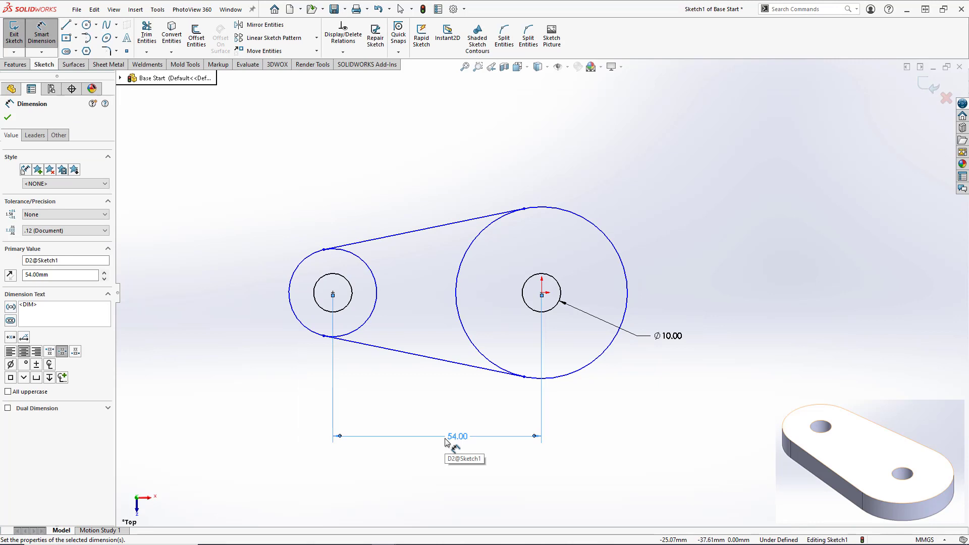
{"action": "left_click", "coordinate": [285, 343]}
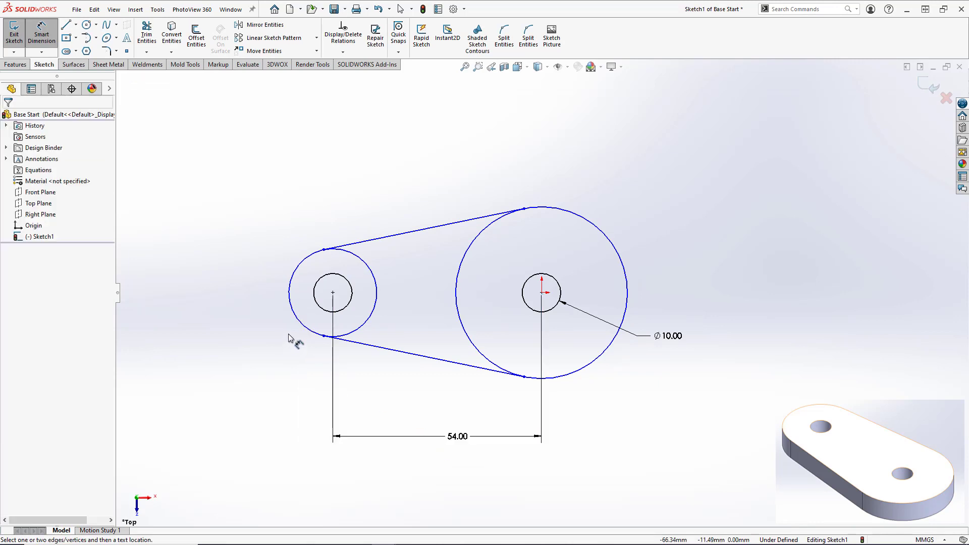
Step: Dimension the diameter of the outer circle away from the origin as 36 mm
{"action": "left_click", "coordinate": [304, 325]}
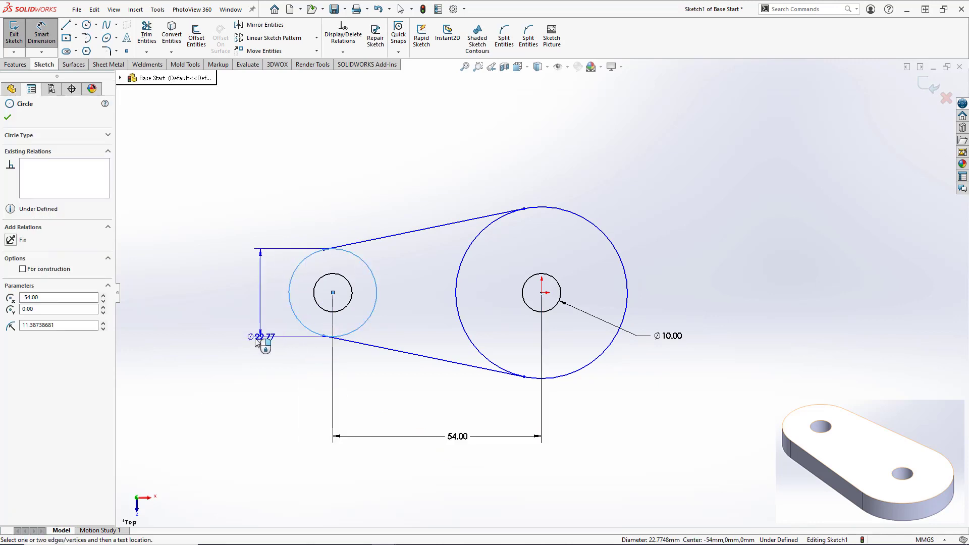
{"action": "left_click", "coordinate": [242, 344]}
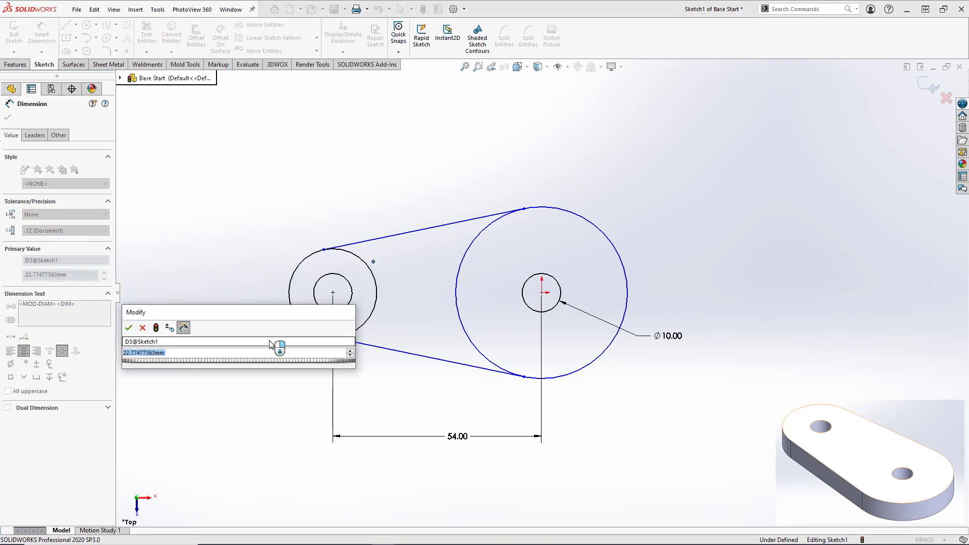
{"action": "type", "text": "36"}
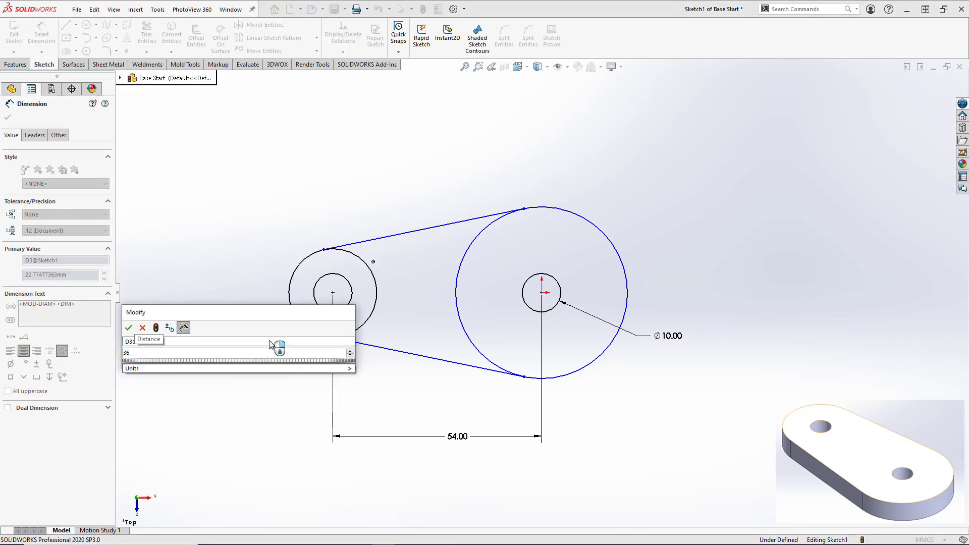
{"action": "key", "text": "Return"}
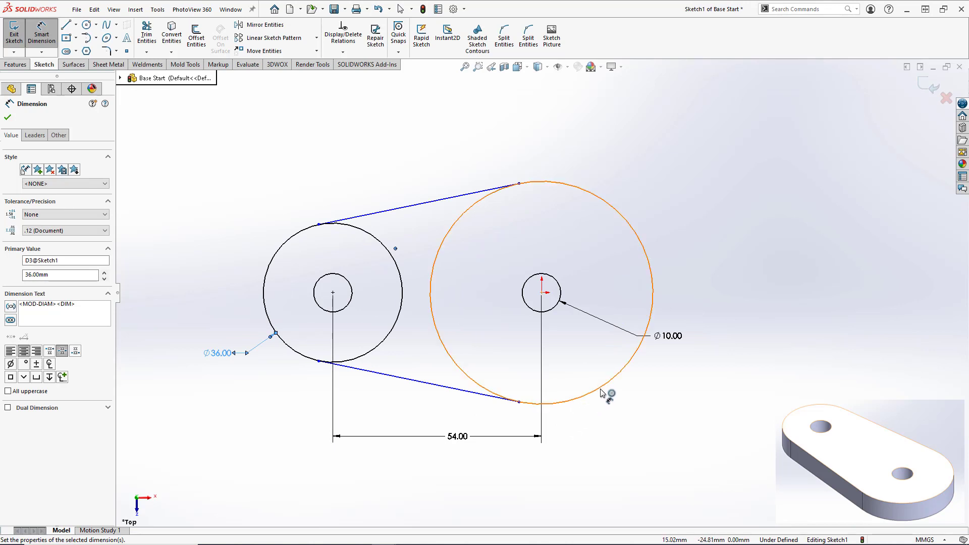
Step: Dimension the diameter of the outer circle around the origin as 48 mm and end dimensioning
{"action": "left_click", "coordinate": [602, 392]}
{"action": "left_click", "coordinate": [719, 440]}
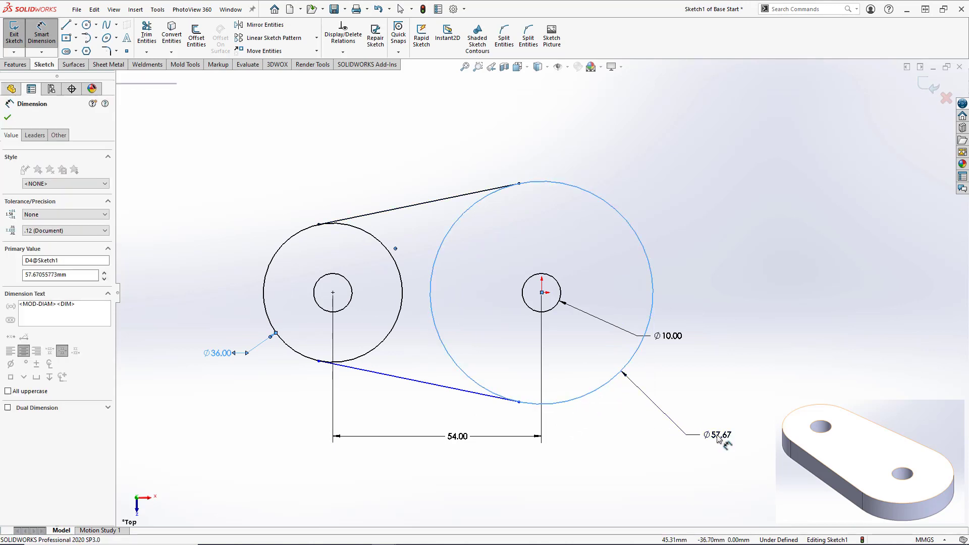
{"action": "type", "text": "48"}
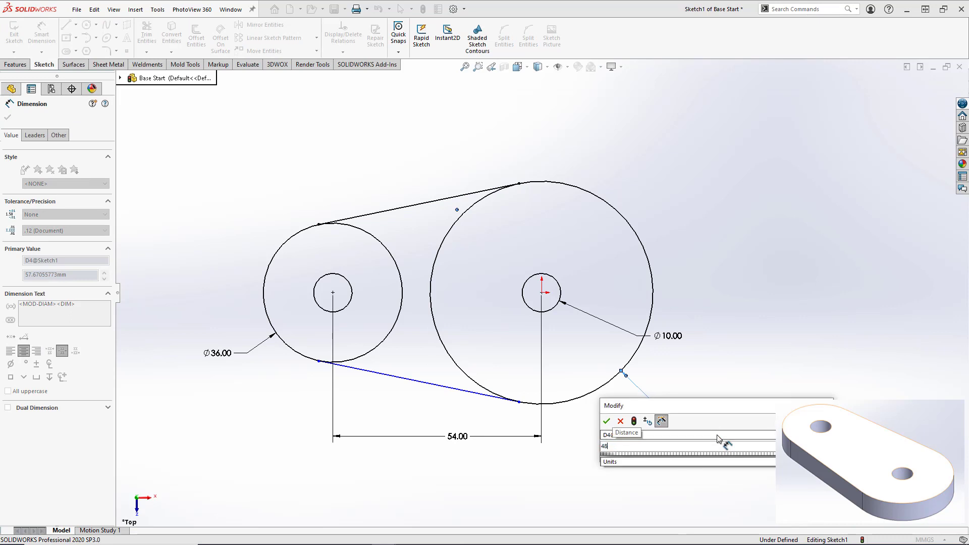
{"action": "key", "text": "Return"}
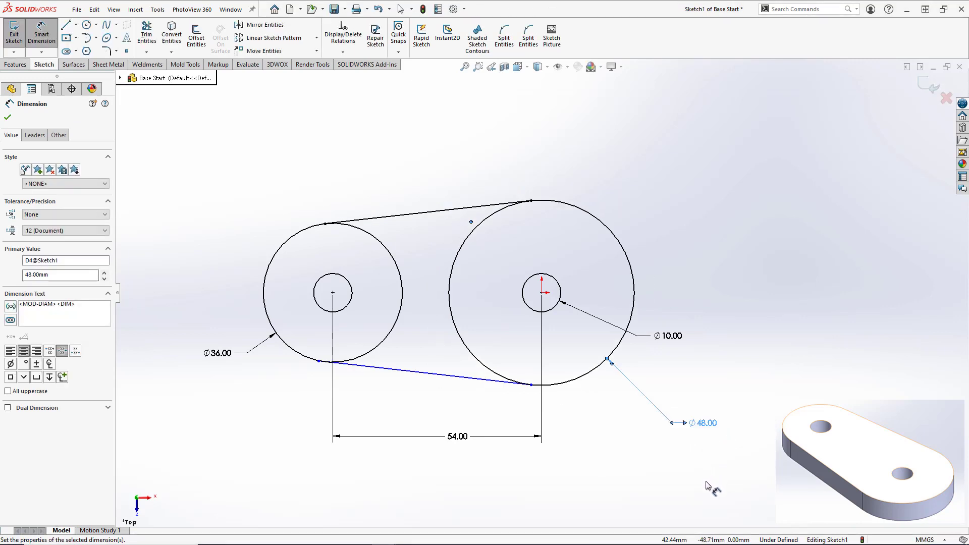
{"action": "key", "text": "Escape"}
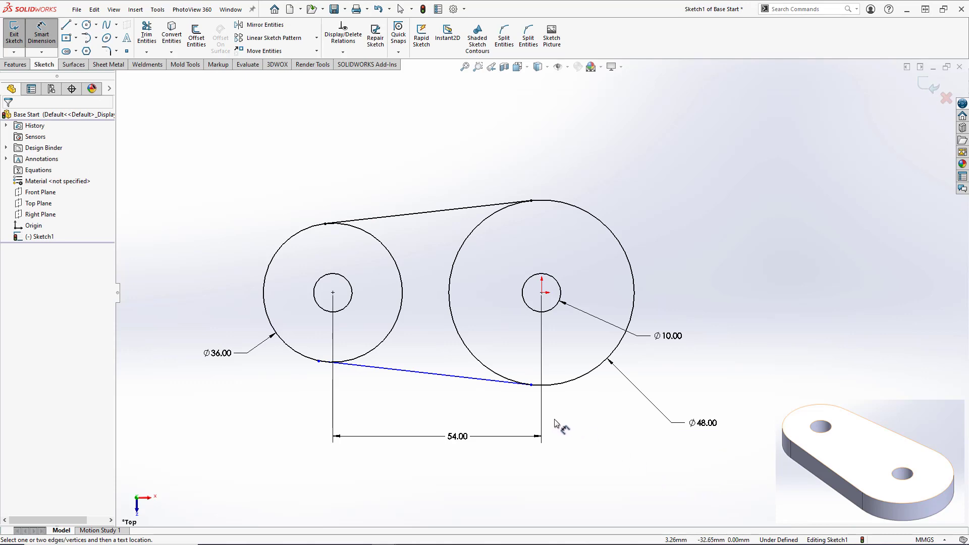
{"action": "key", "text": "Escape"}
Step: Move the lower line's end on the 36 mm circle slightly along the circle, towards the 48 mm circle
{"action": "scroll", "coordinate": [496, 394], "scroll_direction": "down", "scroll_amount": 3}
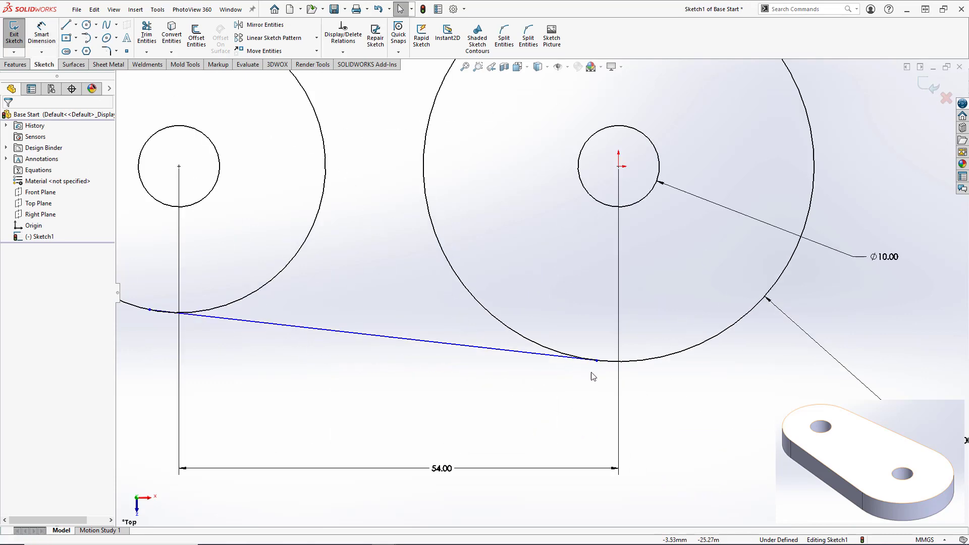
{"action": "scroll", "coordinate": [596, 364], "scroll_direction": "down", "scroll_amount": 2}
{"action": "scroll", "coordinate": [585, 338], "scroll_direction": "up", "scroll_amount": 5}
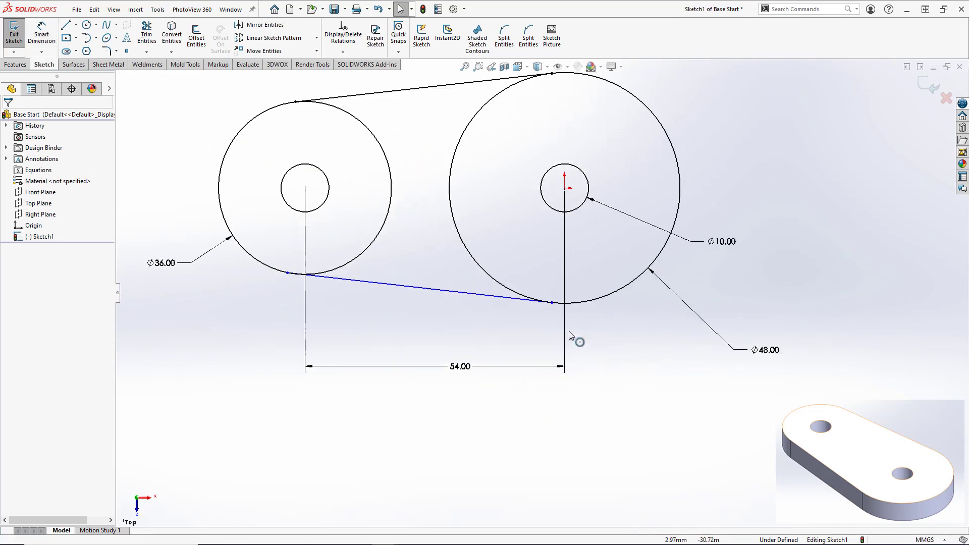
{"action": "scroll", "coordinate": [296, 241], "scroll_direction": "down", "scroll_amount": 3}
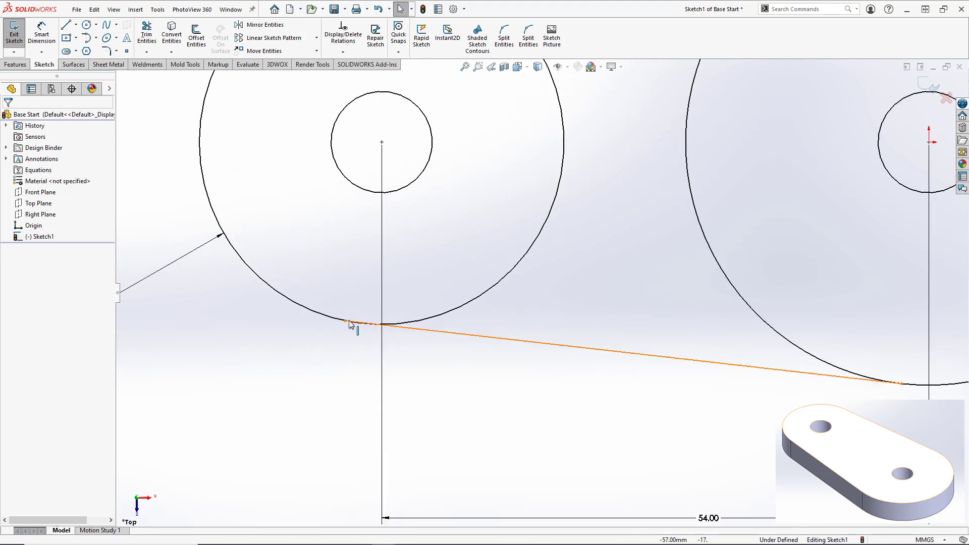
{"action": "left_click_drag", "start_coordinate": [345, 323], "coordinate": [418, 333]}
{"action": "left_click", "coordinate": [311, 357]}
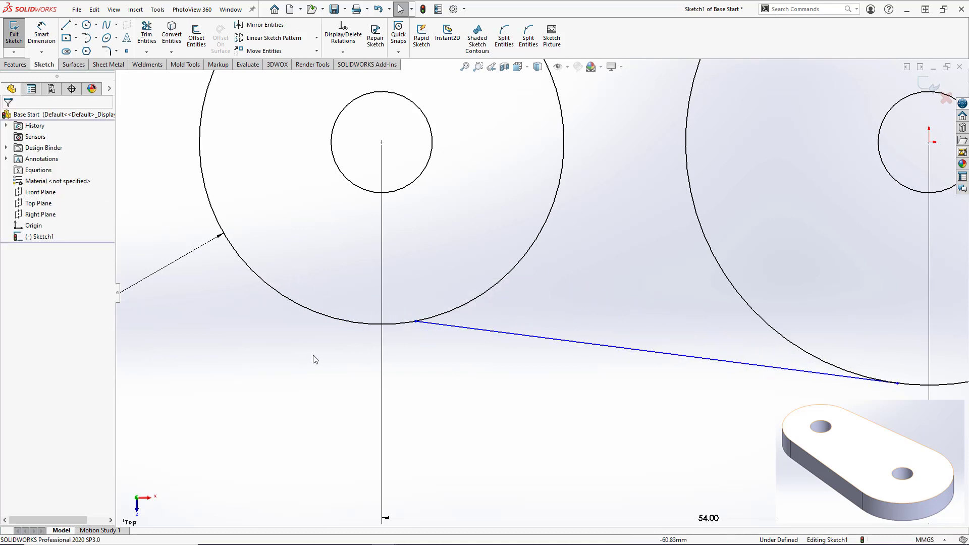
Step: Add a Tangent relation between the lower connecting line and the 36 mm outer circle
{"action": "scroll", "coordinate": [478, 358], "scroll_direction": "up", "scroll_amount": 3}
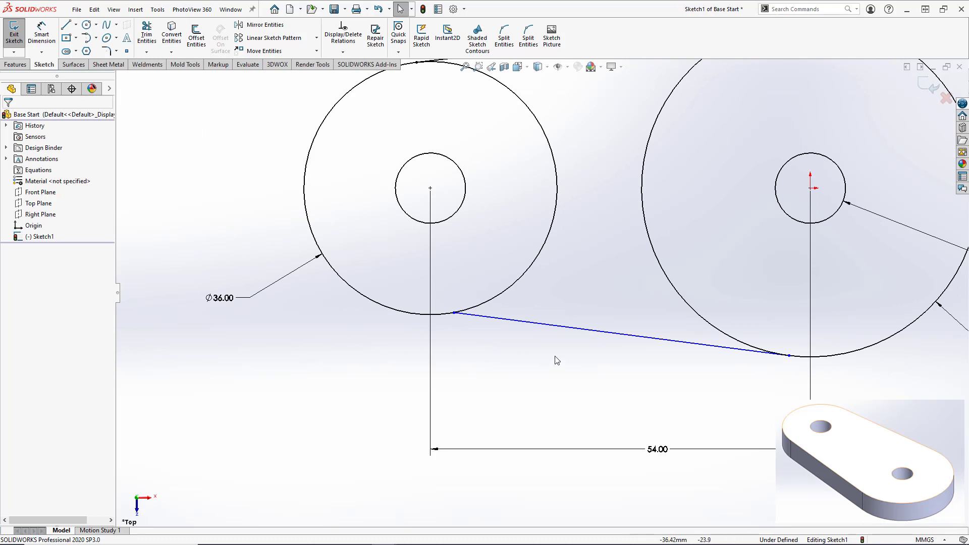
{"action": "left_click", "coordinate": [557, 328]}
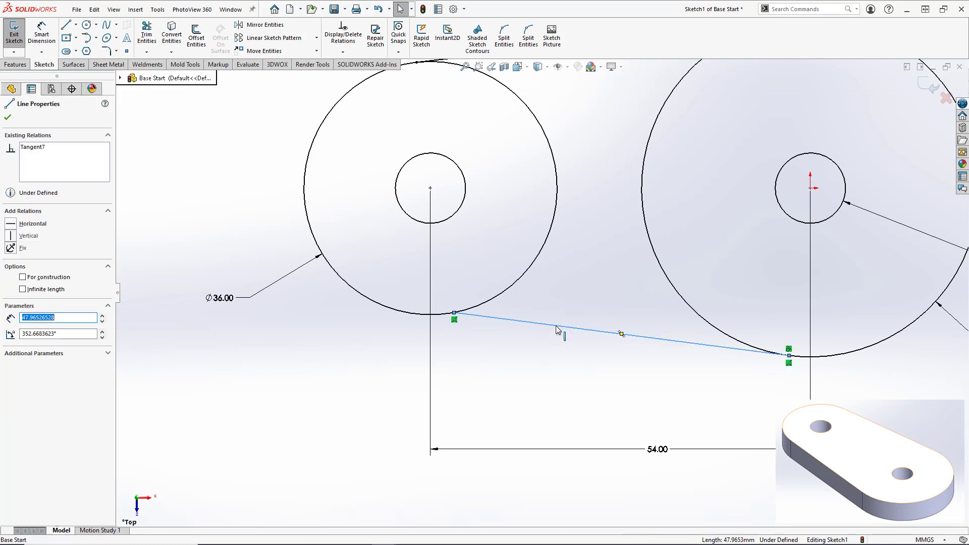
{"action": "left_click", "coordinate": [516, 282], "text": "ctrl"}
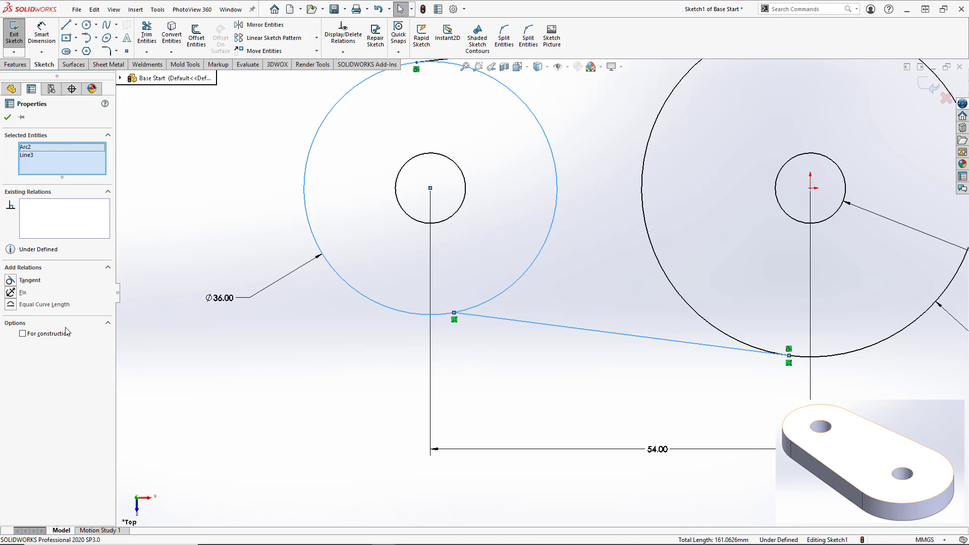
{"action": "left_click", "coordinate": [11, 281]}
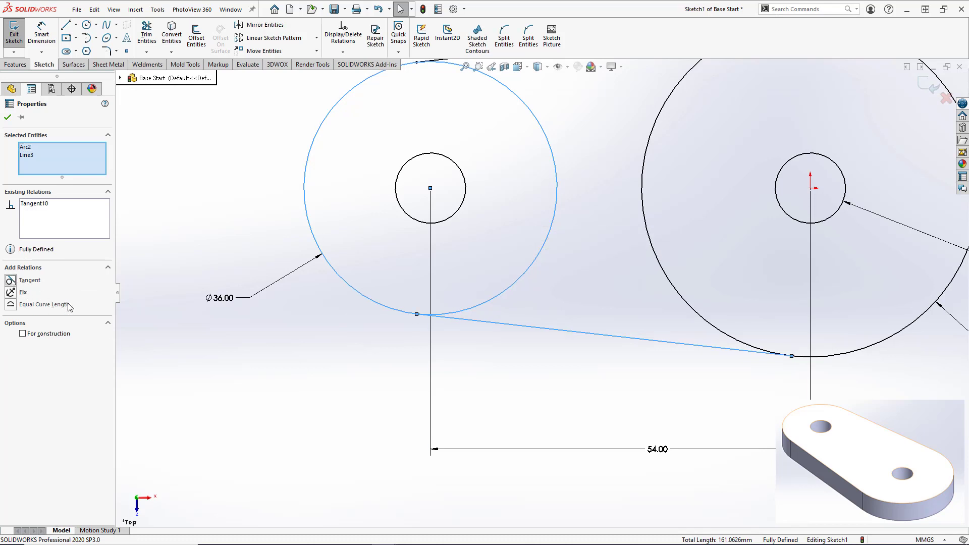
{"action": "left_click", "coordinate": [359, 439]}
{"action": "key", "text": "f"}
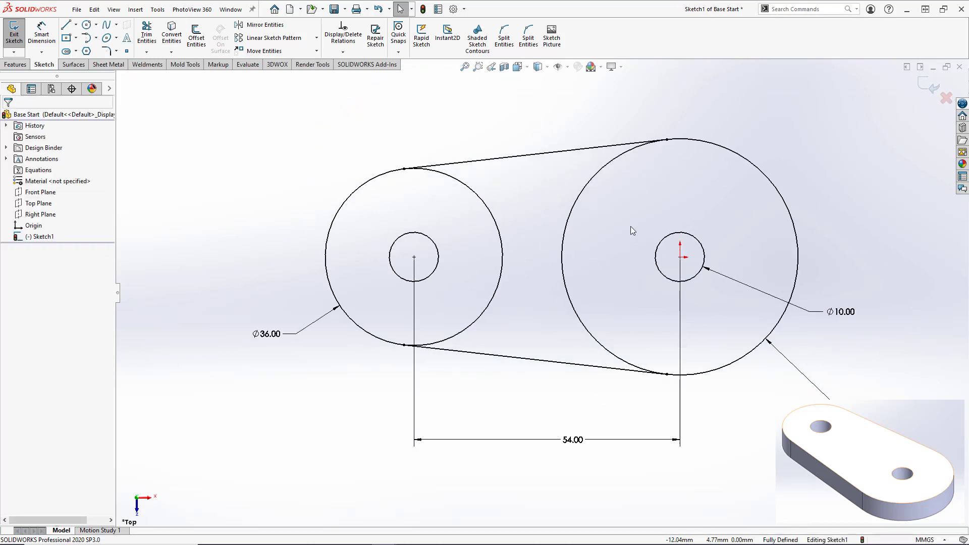
Step: Power-trim the inner arcs of the two outer circles between the tangent lines, keeping them as construction geometry
{"action": "left_click", "coordinate": [147, 36]}
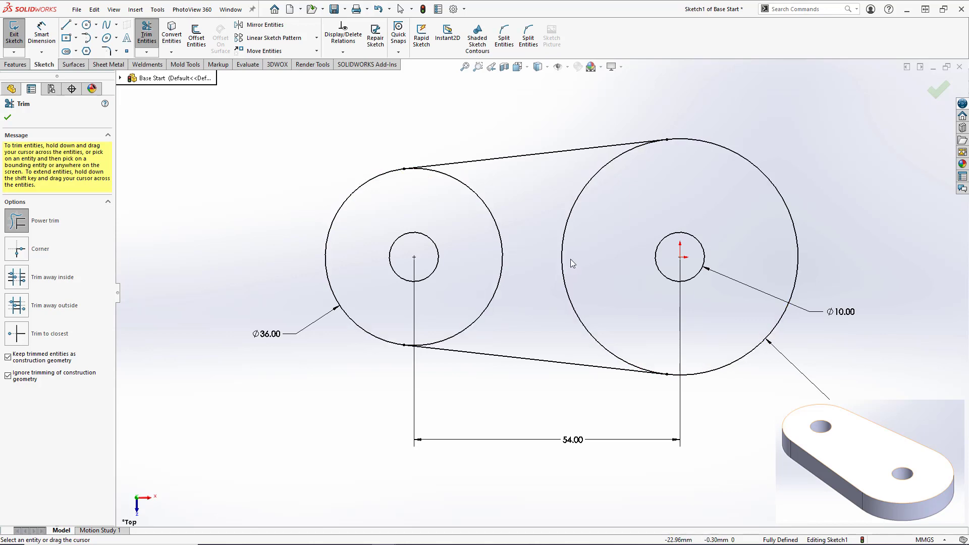
{"action": "left_click_drag", "start_coordinate": [591, 263], "coordinate": [501, 244]}
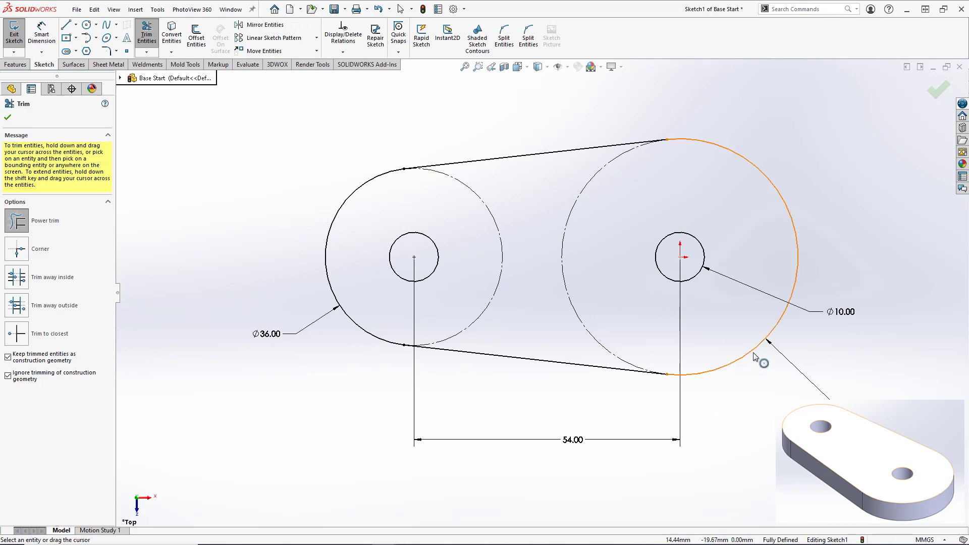
{"action": "left_click", "coordinate": [938, 91]}
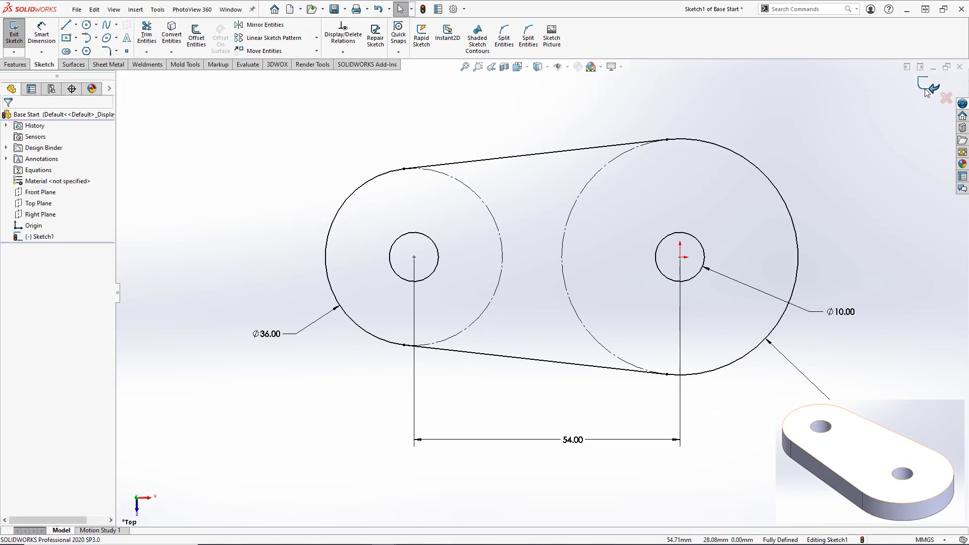
Step: Finish the sketch and extrude the base profile with its two holes to a blind depth of 10 mm
{"action": "left_click", "coordinate": [939, 91]}
{"action": "middle_click_drag", "start_coordinate": [540, 320], "coordinate": [558, 157]}
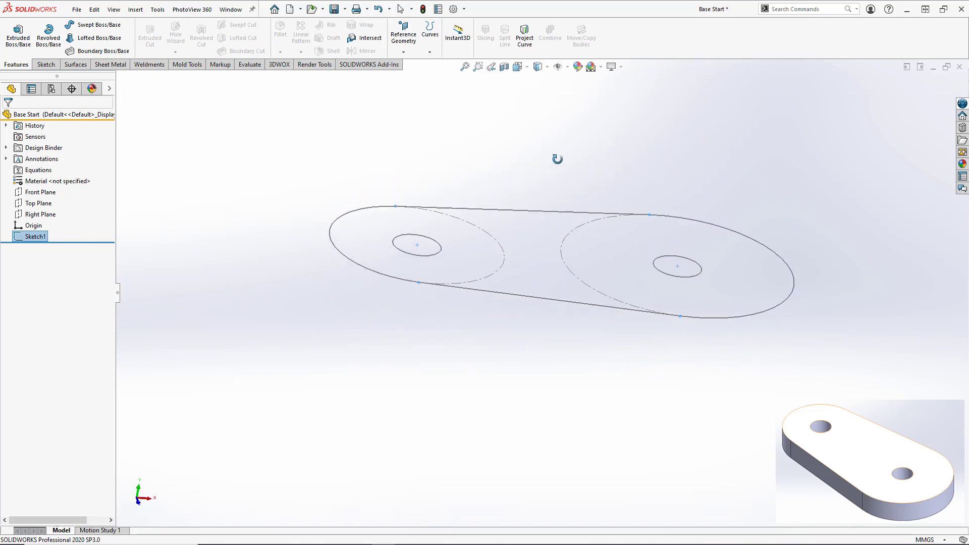
{"action": "left_click", "coordinate": [18, 34]}
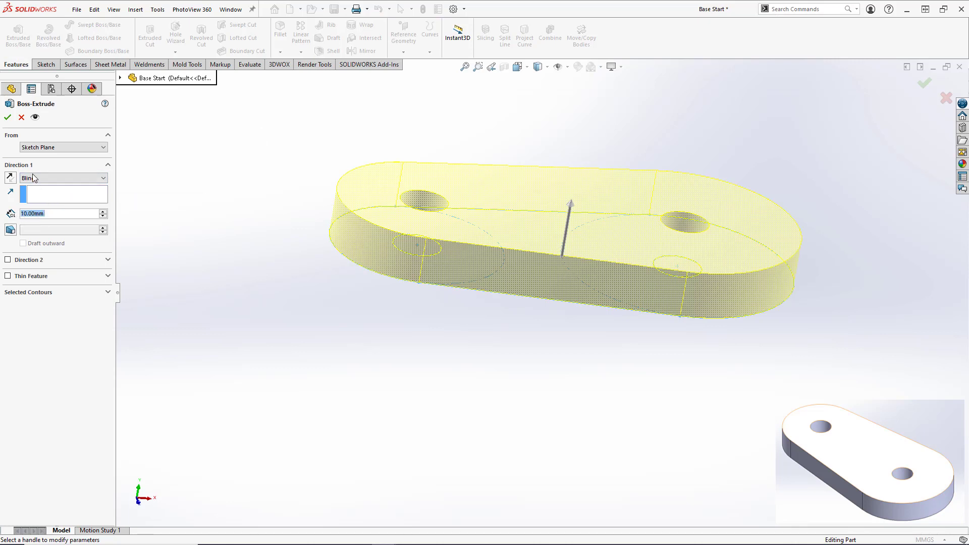
{"action": "left_click", "coordinate": [8, 118]}
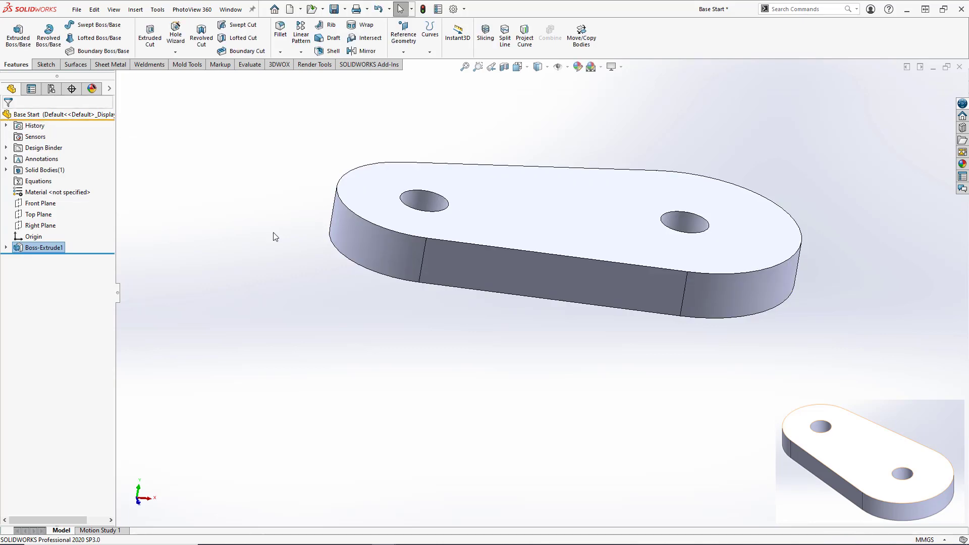
Step: Begin an assembly and place the Base Finish part as its first component
{"action": "right_click_drag", "start_coordinate": [276, 227], "coordinate": [231, 264]}
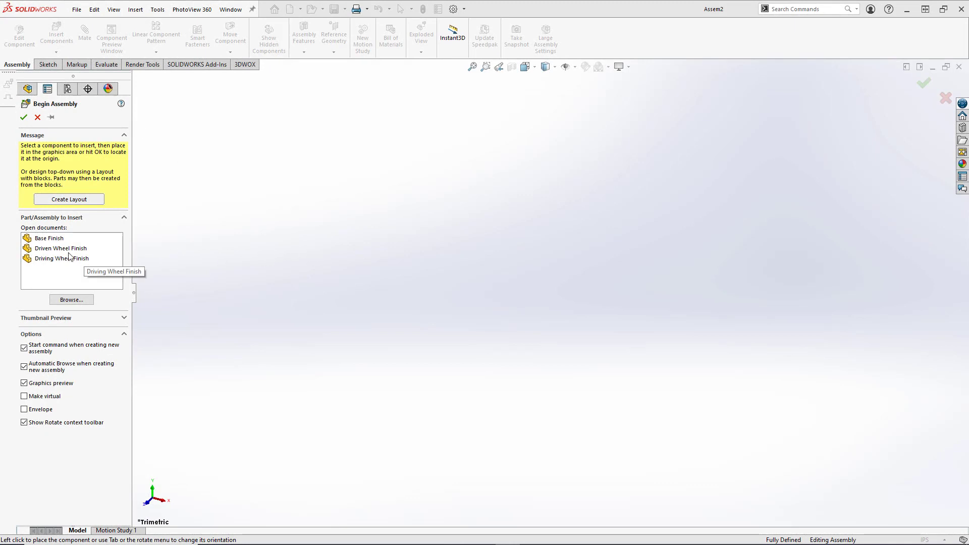
{"action": "left_click", "coordinate": [45, 240]}
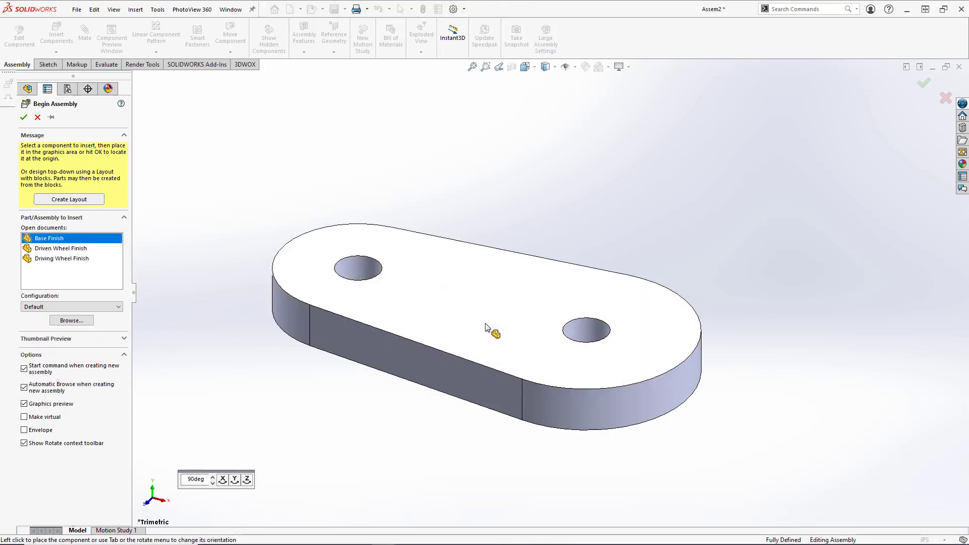
{"action": "left_click", "coordinate": [485, 327]}
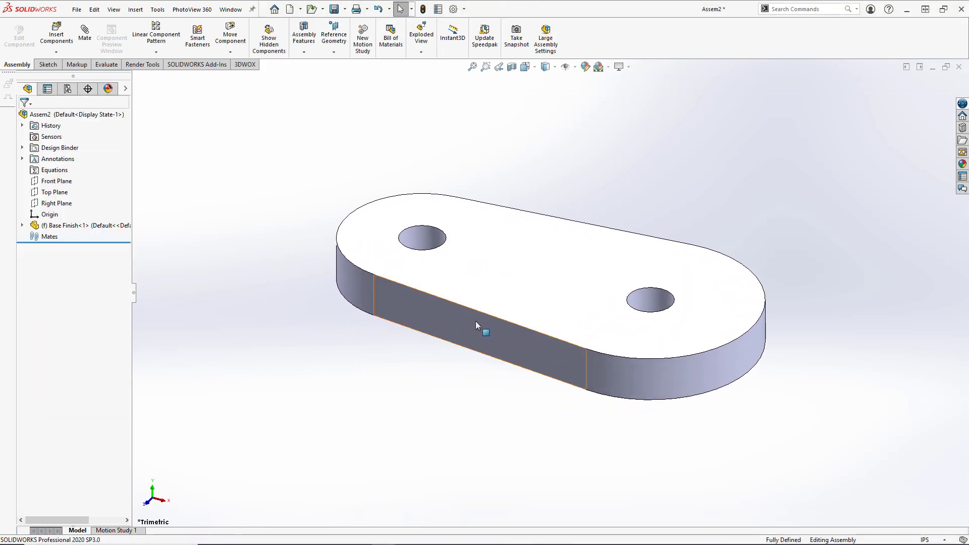
Step: Insert the Driven Wheel Finish part above the base's small end, keeping Insert Components active for further parts
{"action": "left_click", "coordinate": [56, 34]}
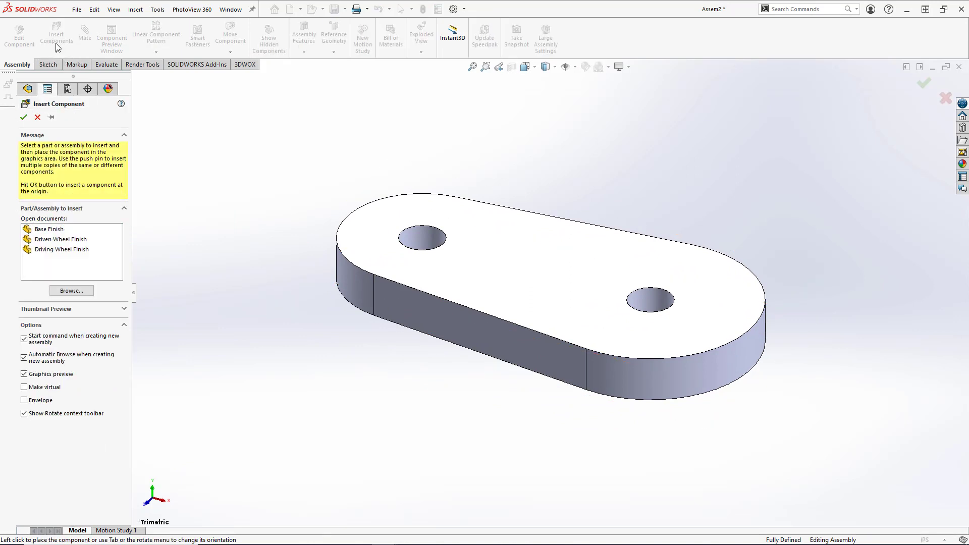
{"action": "left_click", "coordinate": [50, 119]}
{"action": "key", "text": "f"}
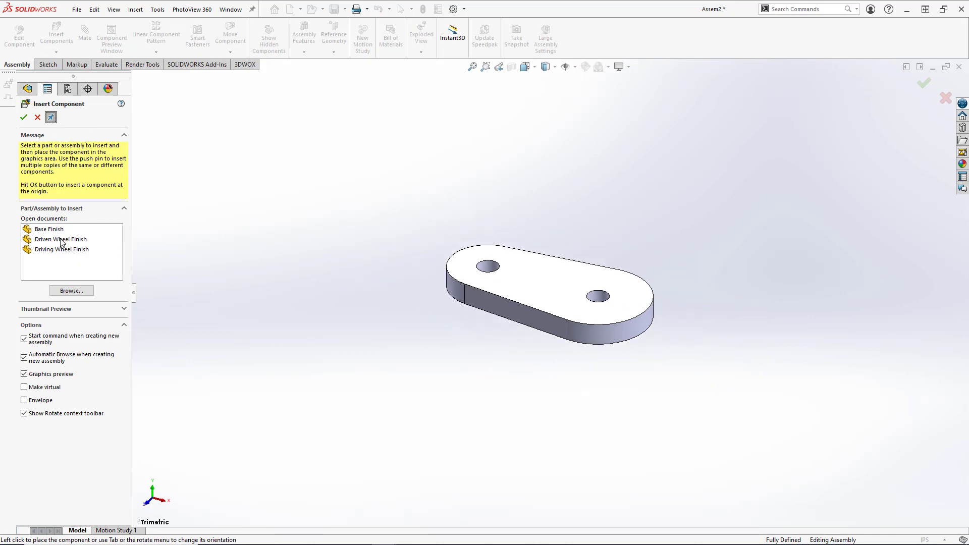
{"action": "left_click", "coordinate": [61, 239]}
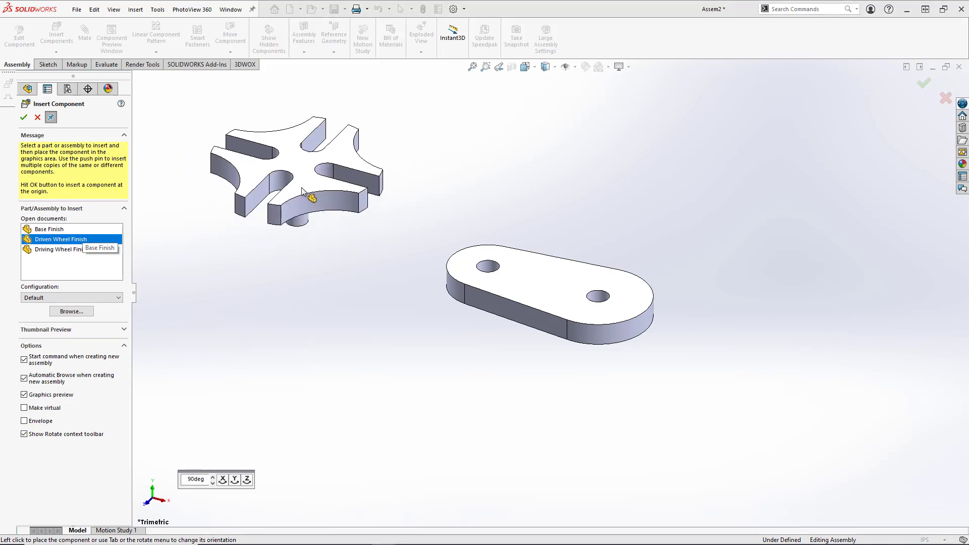
{"action": "left_click", "coordinate": [370, 162]}
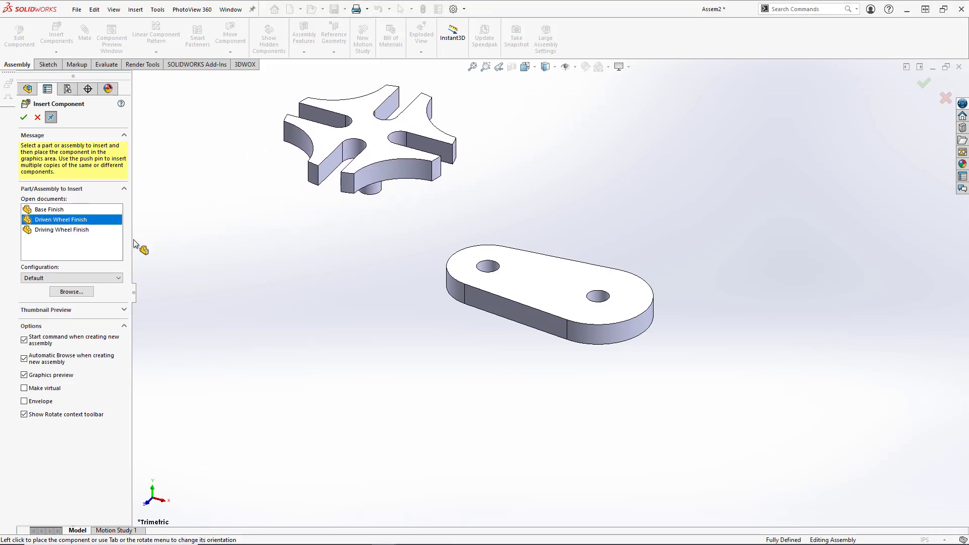
Step: Insert one Driving Wheel Finish part beside the base's large end and end component insertion
{"action": "left_click", "coordinate": [57, 230]}
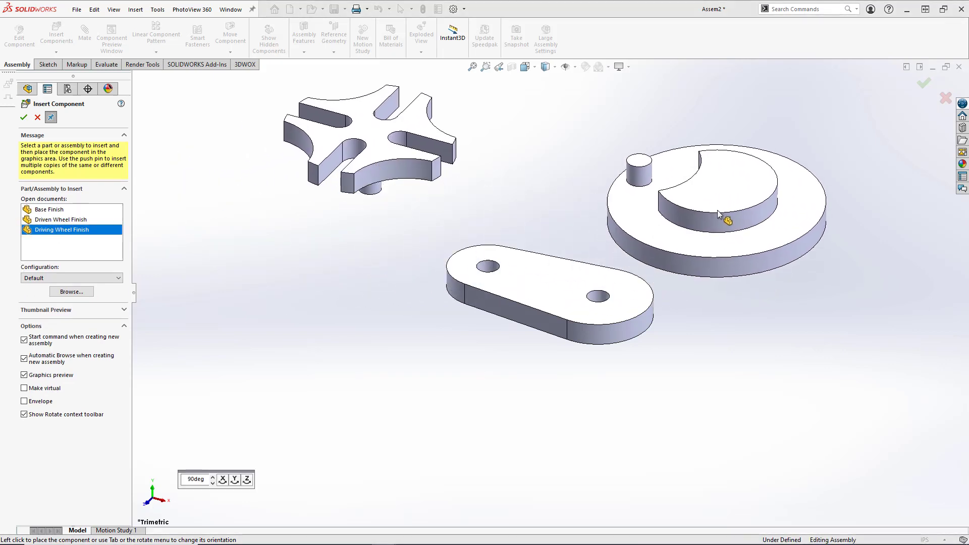
{"action": "left_click", "coordinate": [722, 218]}
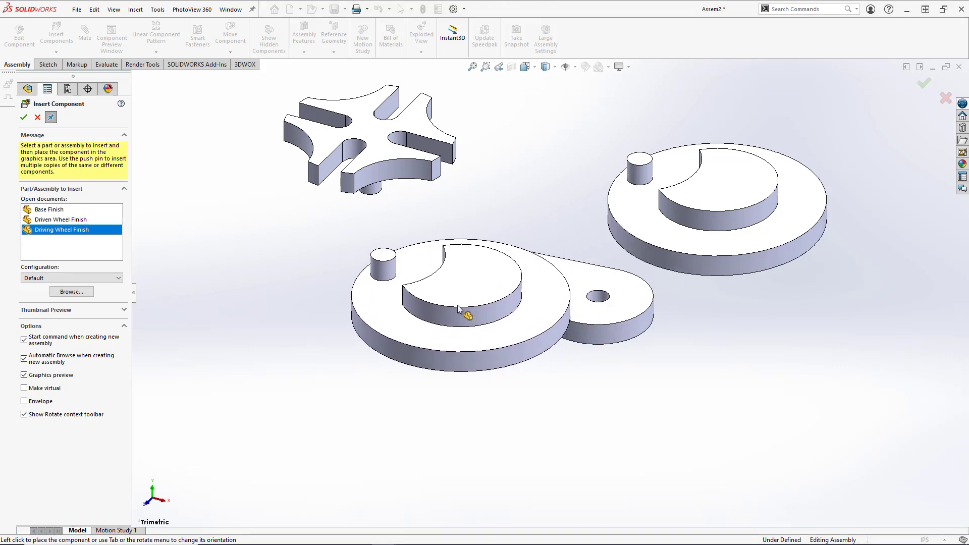
{"action": "left_click", "coordinate": [37, 117]}
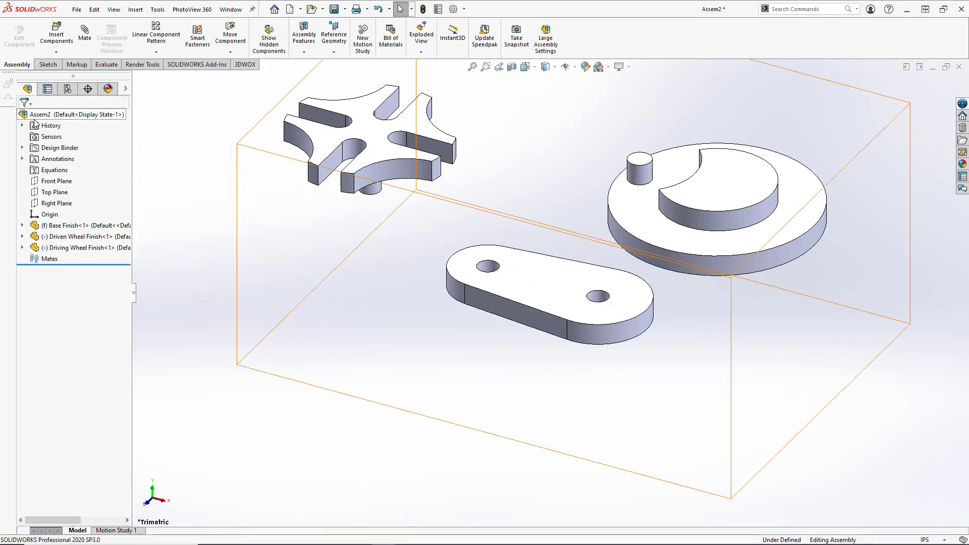
Step: Add a Concentric mate between the driving wheel's lower shaft and the hole in the base's large end
{"action": "scroll", "coordinate": [527, 298], "scroll_direction": "up", "scroll_amount": 5}
{"action": "middle_click_drag", "start_coordinate": [535, 246], "coordinate": [556, 225]}
{"action": "scroll", "coordinate": [606, 252], "scroll_direction": "down", "scroll_amount": 4}
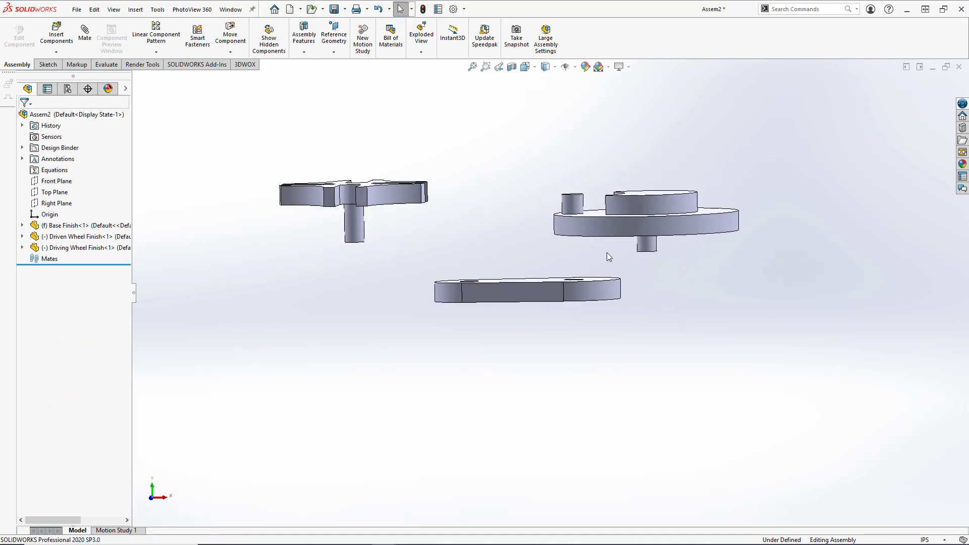
{"action": "middle_click_drag", "start_coordinate": [606, 253], "coordinate": [602, 252]}
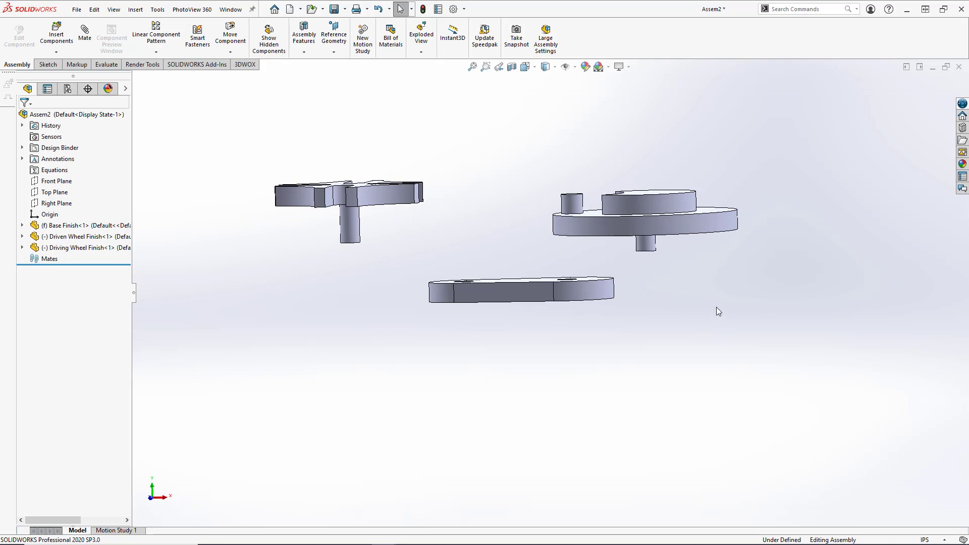
{"action": "left_click", "coordinate": [651, 251]}
{"action": "middle_click_drag", "start_coordinate": [631, 262], "coordinate": [628, 317]}
{"action": "scroll", "coordinate": [606, 302], "scroll_direction": "down", "scroll_amount": 5}
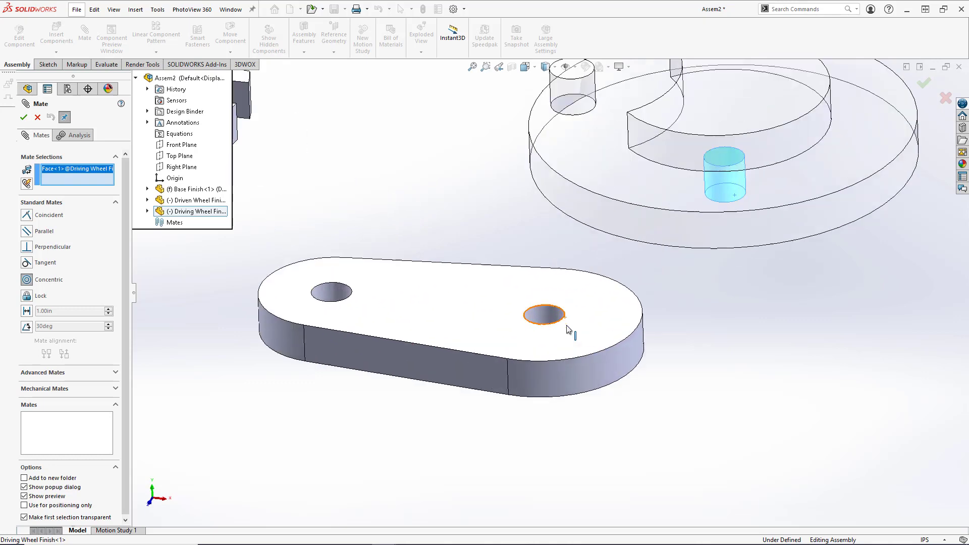
{"action": "left_click", "coordinate": [541, 319]}
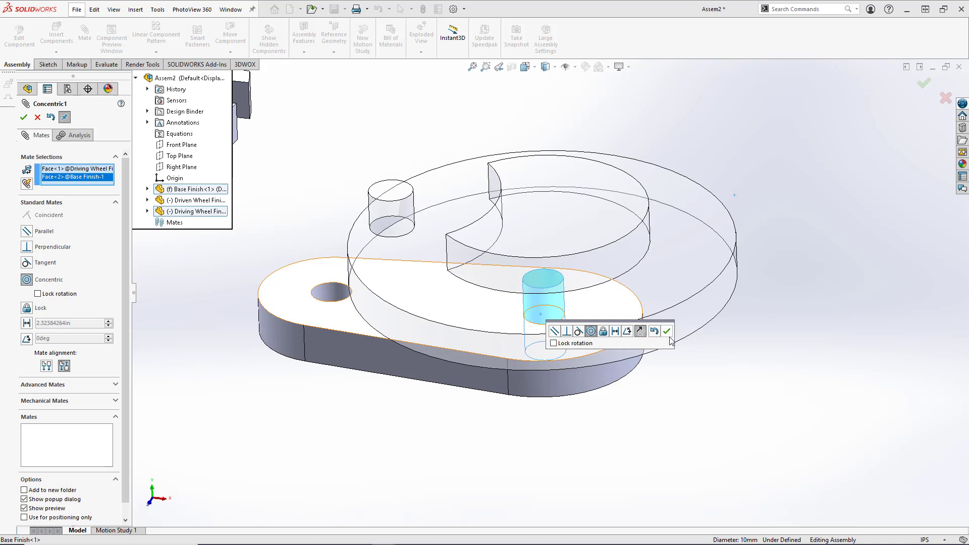
{"action": "left_click", "coordinate": [667, 332]}
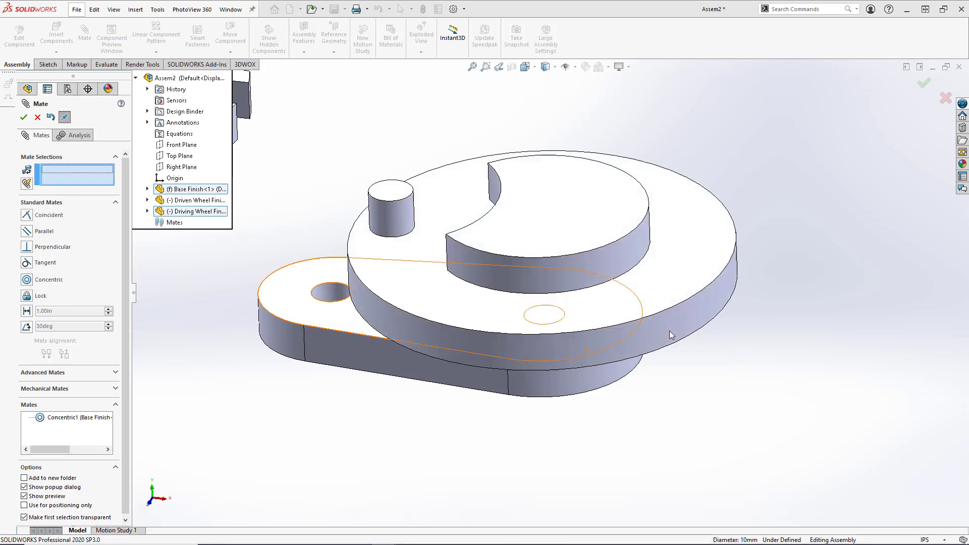
Step: Add a Coincident mate between the underside of the driving wheel's disc and the base's top face
{"action": "middle_click_drag", "start_coordinate": [613, 351], "coordinate": [240, 217]}
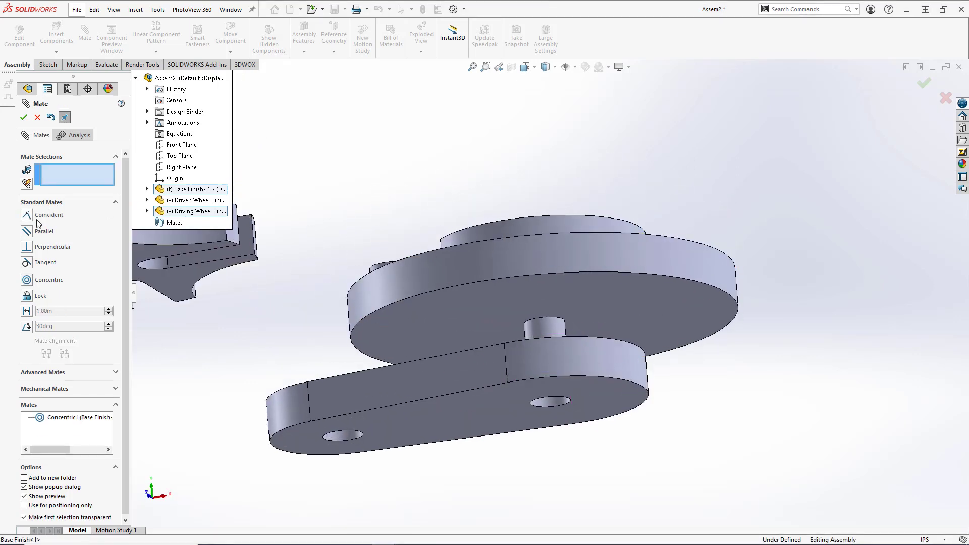
{"action": "left_click", "coordinate": [607, 309]}
{"action": "middle_click_drag", "start_coordinate": [606, 310], "coordinate": [459, 382]}
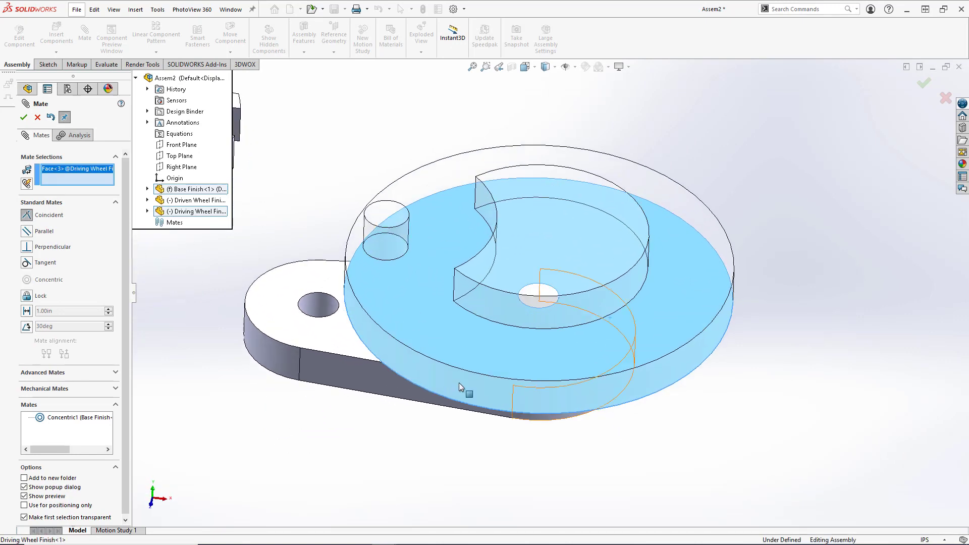
{"action": "left_click", "coordinate": [331, 331]}
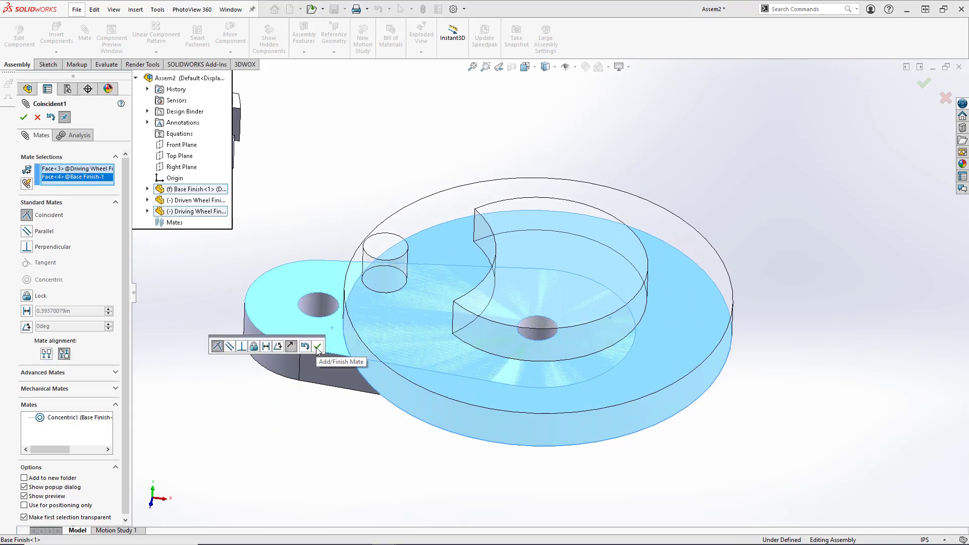
{"action": "left_click", "coordinate": [317, 346]}
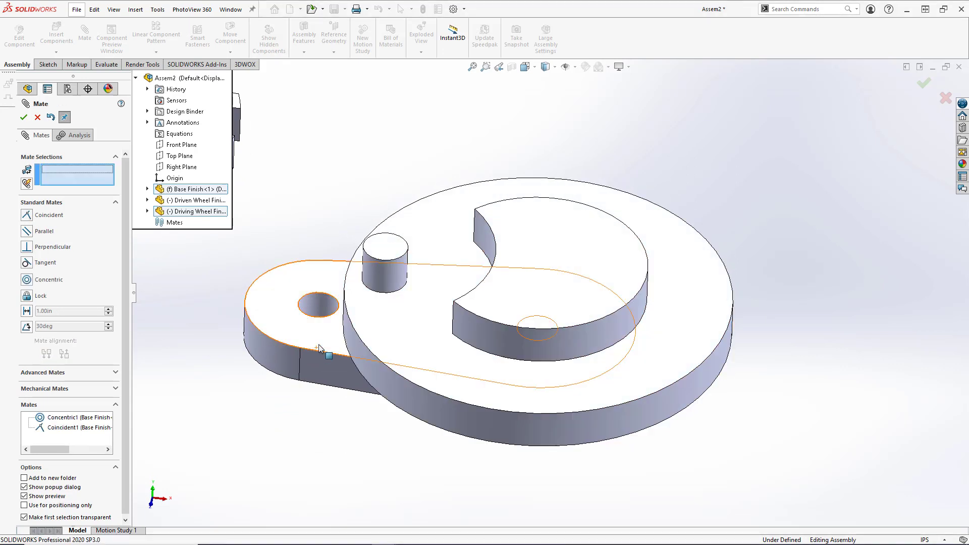
Step: Add a Concentric mate between the driven wheel's shaft and the hole in the base's small end
{"action": "key", "text": "z"}
{"action": "key", "text": "z"}
{"action": "key", "text": "z"}
{"action": "key", "text": "z"}
{"action": "middle_click_drag", "start_coordinate": [398, 269], "coordinate": [420, 145]}
{"action": "scroll", "coordinate": [362, 243], "scroll_direction": "down", "scroll_amount": 3}
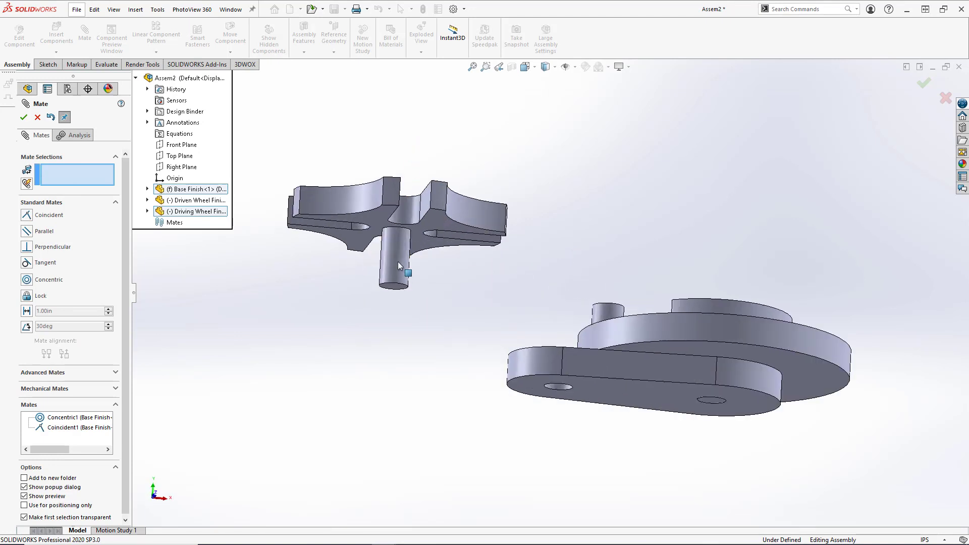
{"action": "mouse_move", "coordinate": [412, 246]}
{"action": "middle_mouse_down"}
{"action": "mouse_move", "coordinate": [400, 247]}
{"action": "mouse_move", "coordinate": [410, 259]}
{"action": "middle_mouse_up"}
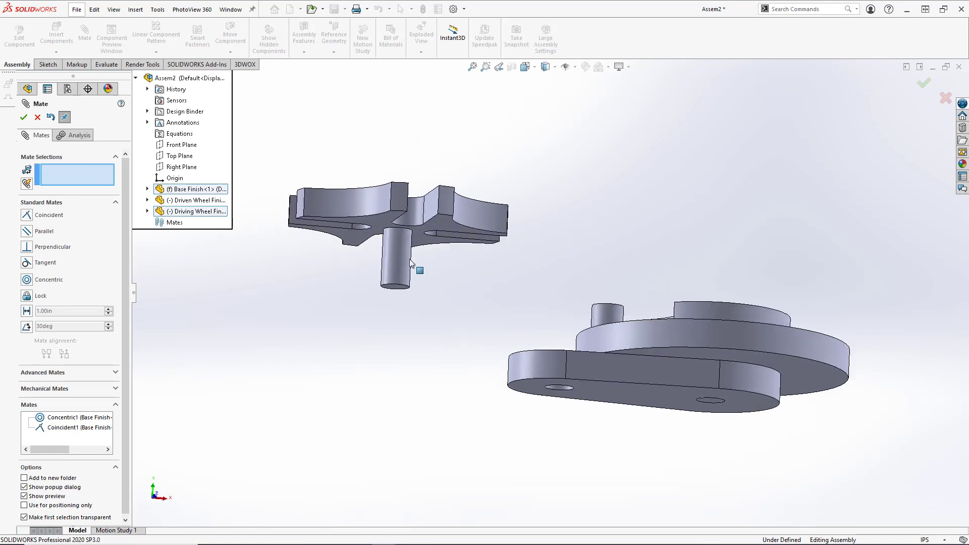
{"action": "left_click", "coordinate": [404, 264]}
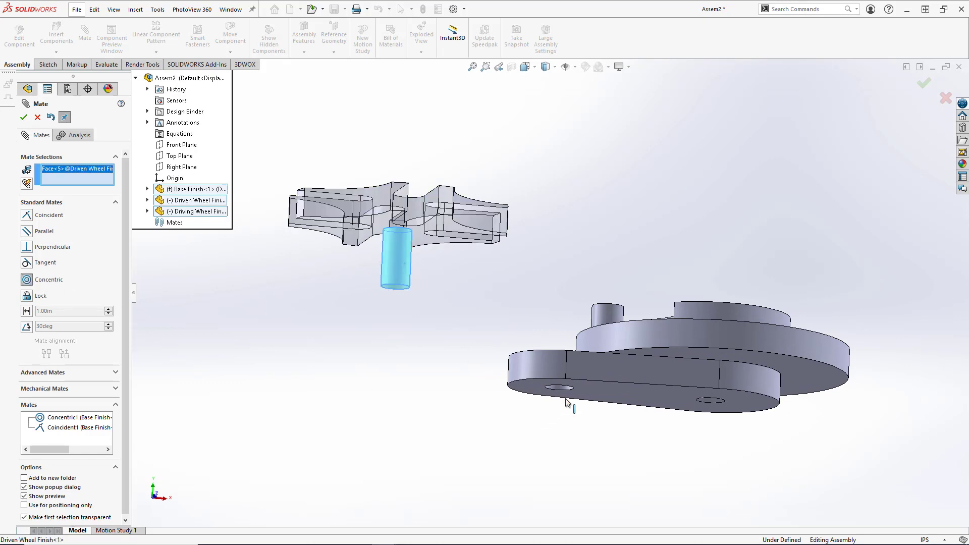
{"action": "scroll", "coordinate": [566, 402], "scroll_direction": "down", "scroll_amount": 3}
{"action": "middle_click_drag", "start_coordinate": [569, 378], "coordinate": [567, 304]}
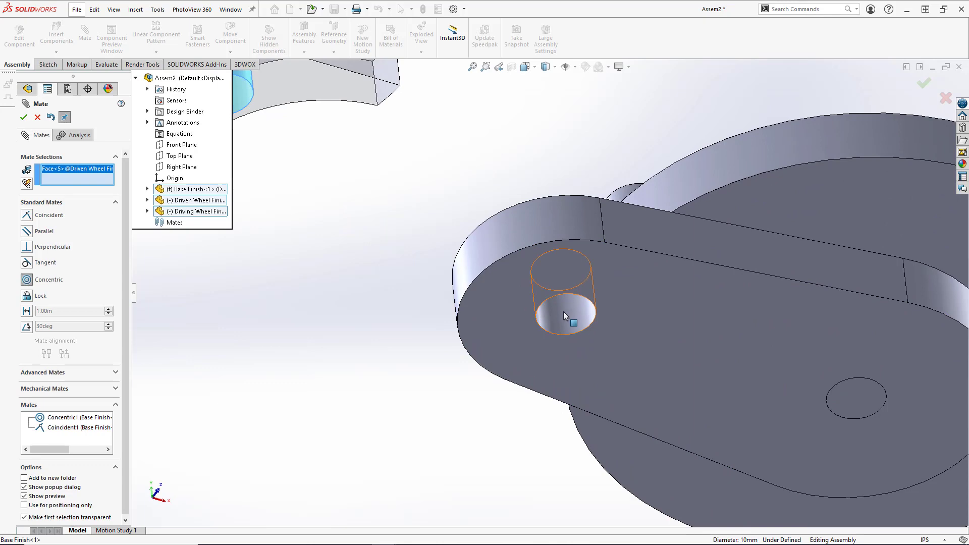
{"action": "left_click", "coordinate": [563, 312]}
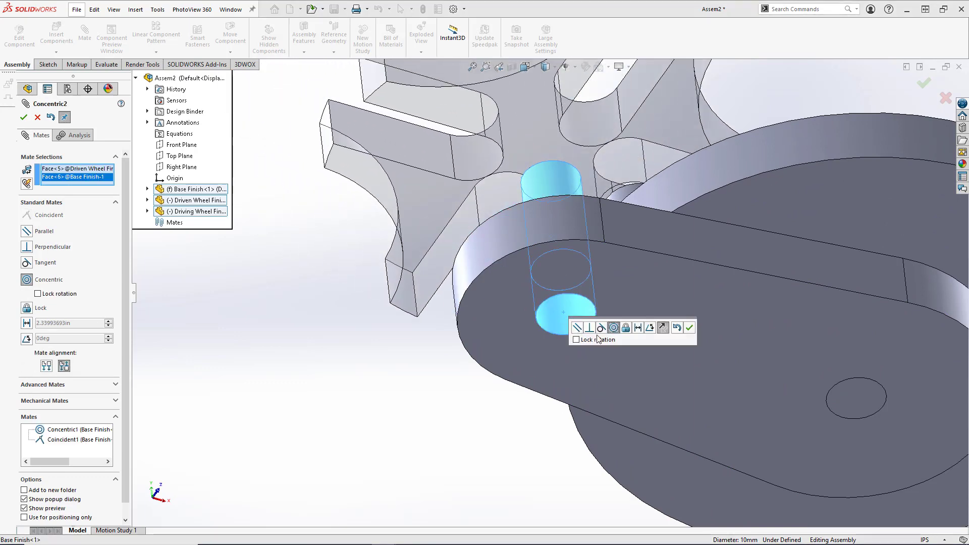
{"action": "left_click", "coordinate": [689, 328]}
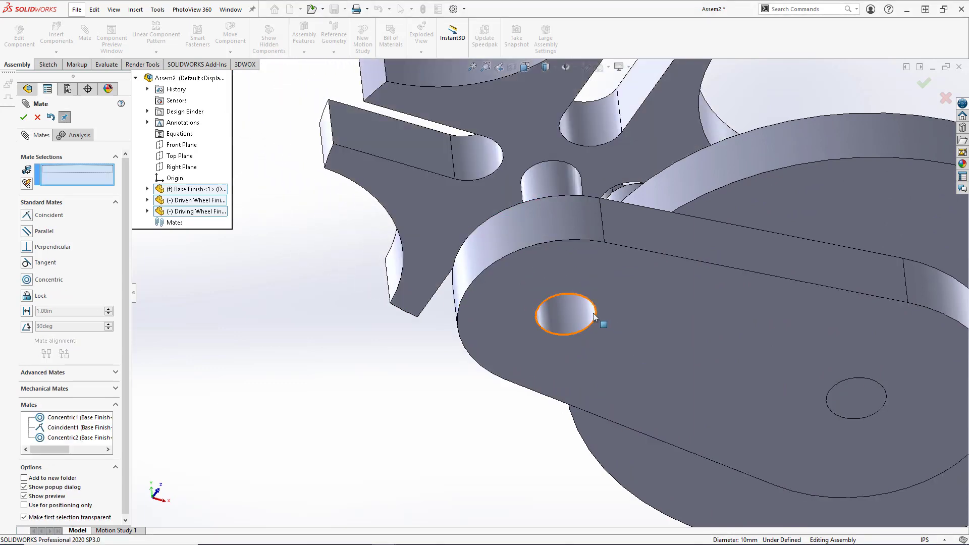
Step: Add a Coincident mate between the end face of the driven wheel's shaft and the base's underside
{"action": "left_click_drag", "start_coordinate": [593, 313], "coordinate": [442, 274]}
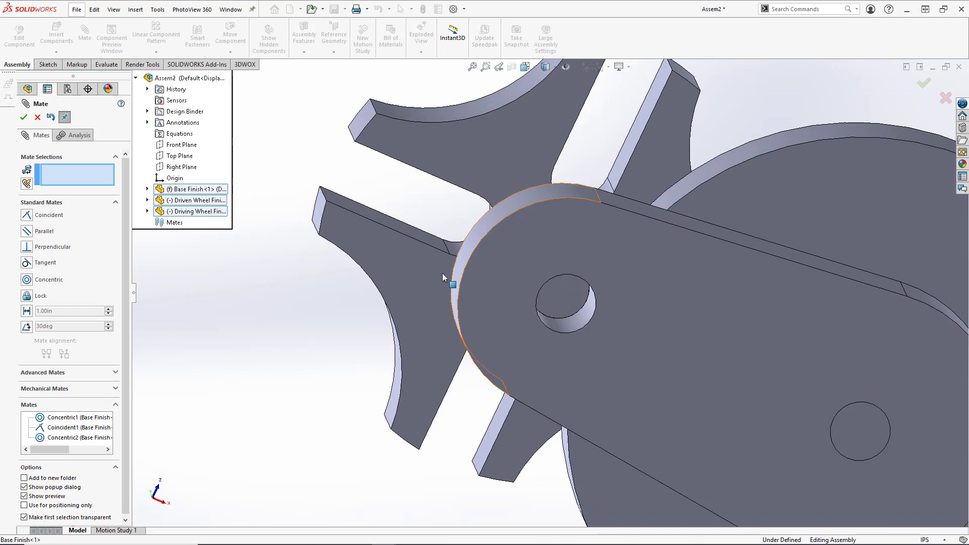
{"action": "left_click", "coordinate": [28, 216]}
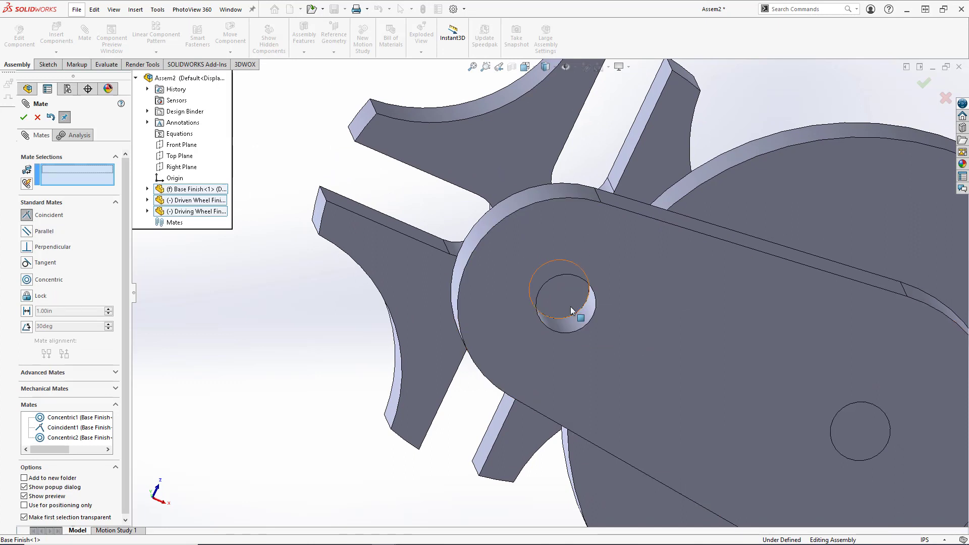
{"action": "left_click", "coordinate": [570, 307]}
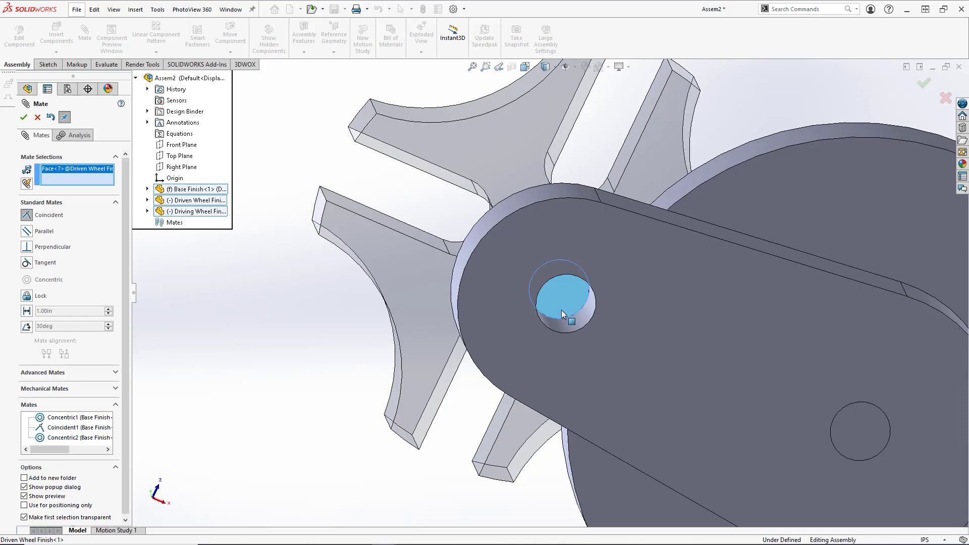
{"action": "middle_click_drag", "start_coordinate": [578, 295], "coordinate": [620, 341]}
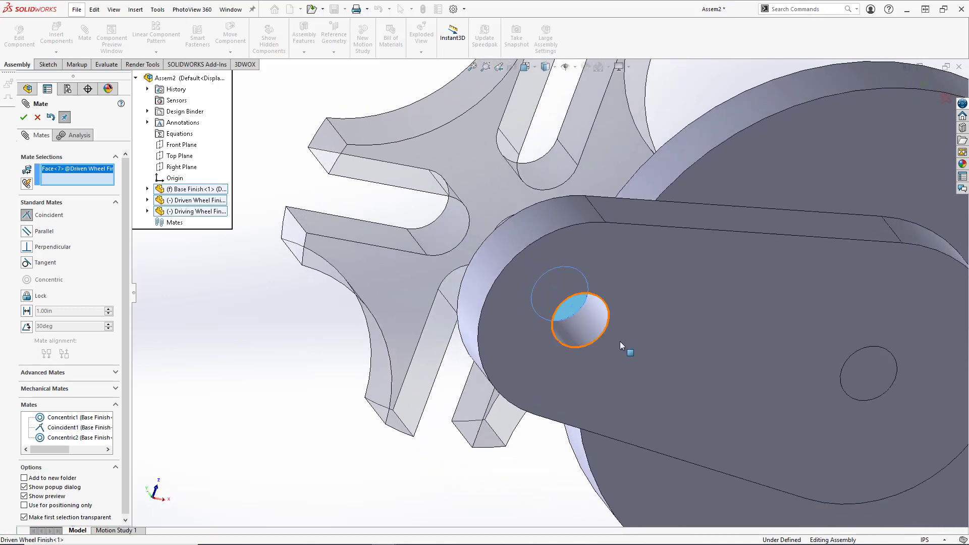
{"action": "left_click", "coordinate": [651, 338]}
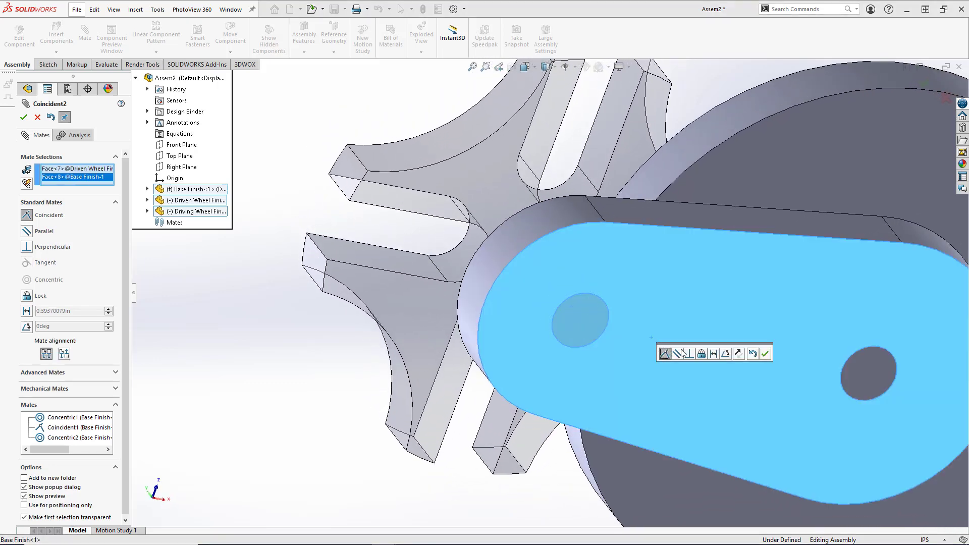
{"action": "left_click", "coordinate": [764, 355]}
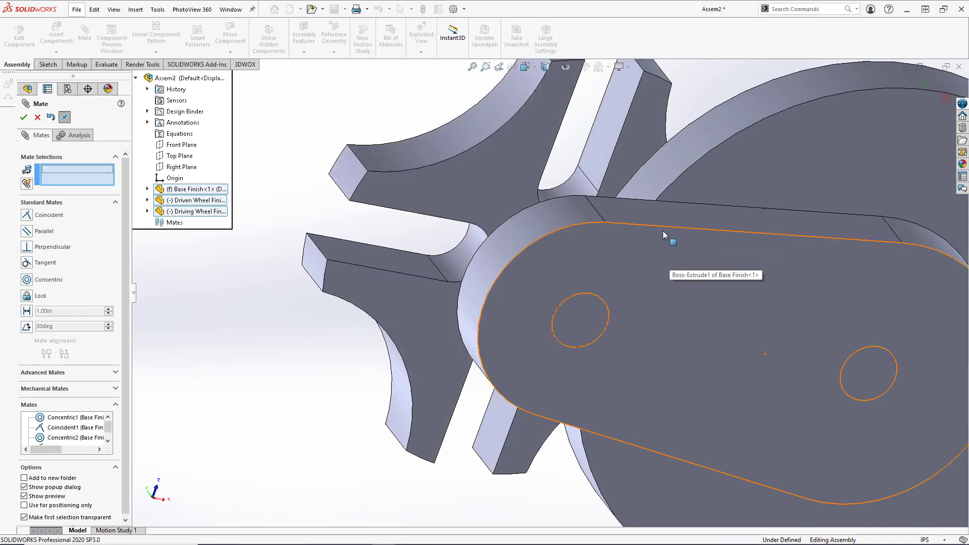
Step: Rotate the driving wheel and then the driven wheel to bring the pin to the mouth of a slot
{"action": "middle_click_drag", "start_coordinate": [652, 240], "coordinate": [622, 336]}
{"action": "right_click_drag", "start_coordinate": [622, 336], "coordinate": [587, 379]}
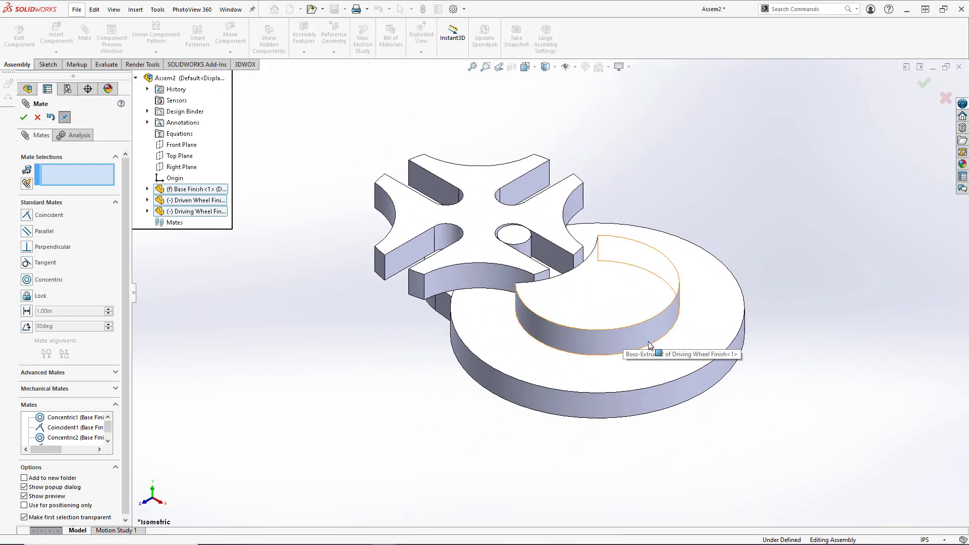
{"action": "left_click", "coordinate": [629, 356]}
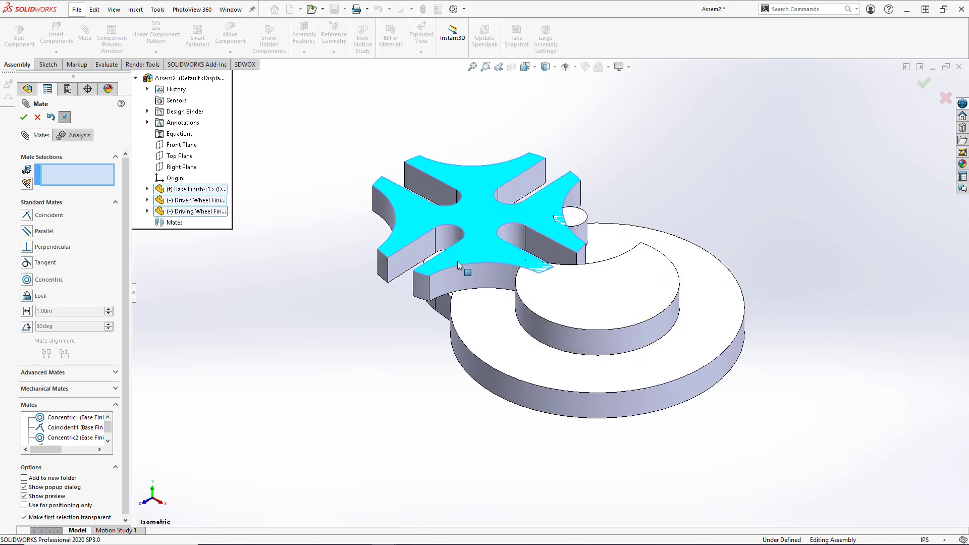
{"action": "left_click_drag", "start_coordinate": [457, 261], "coordinate": [658, 327]}
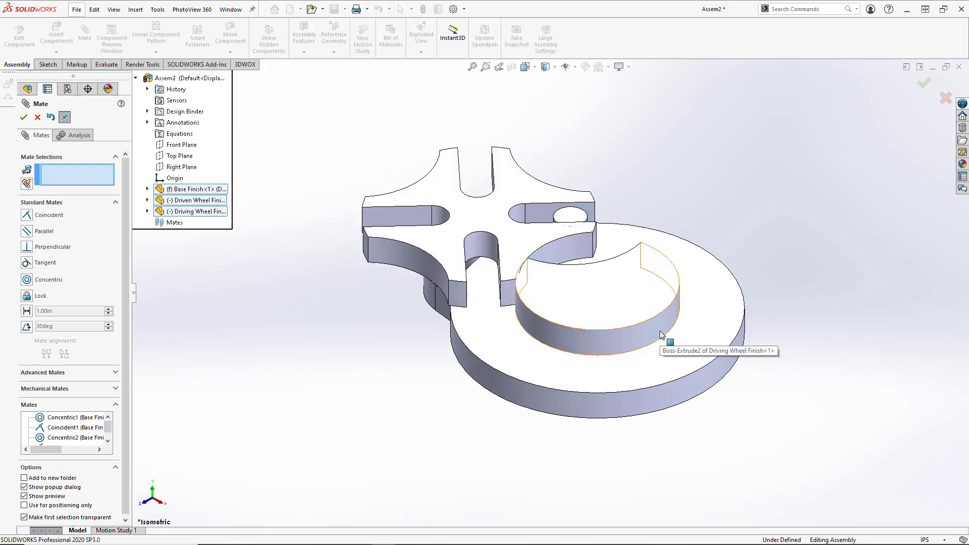
Step: Fine-tune the driven wheel's rotation so the pin fits between the slot's side walls at its mouth
{"action": "middle_click_drag", "start_coordinate": [653, 338], "coordinate": [527, 359]}
{"action": "scroll", "coordinate": [527, 359], "scroll_direction": "down", "scroll_amount": 3}
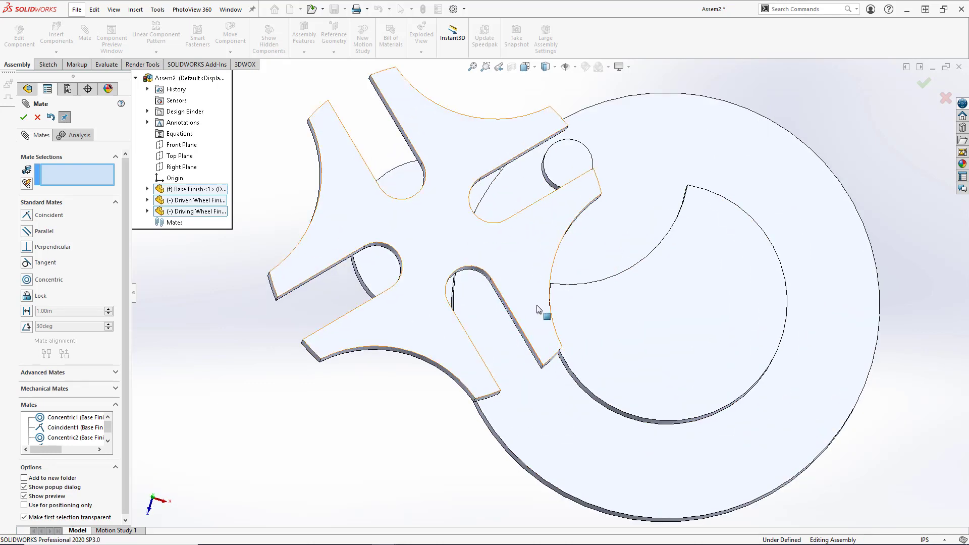
{"action": "left_click_drag", "start_coordinate": [538, 309], "coordinate": [543, 319]}
{"action": "scroll", "coordinate": [601, 253], "scroll_direction": "down", "scroll_amount": 5}
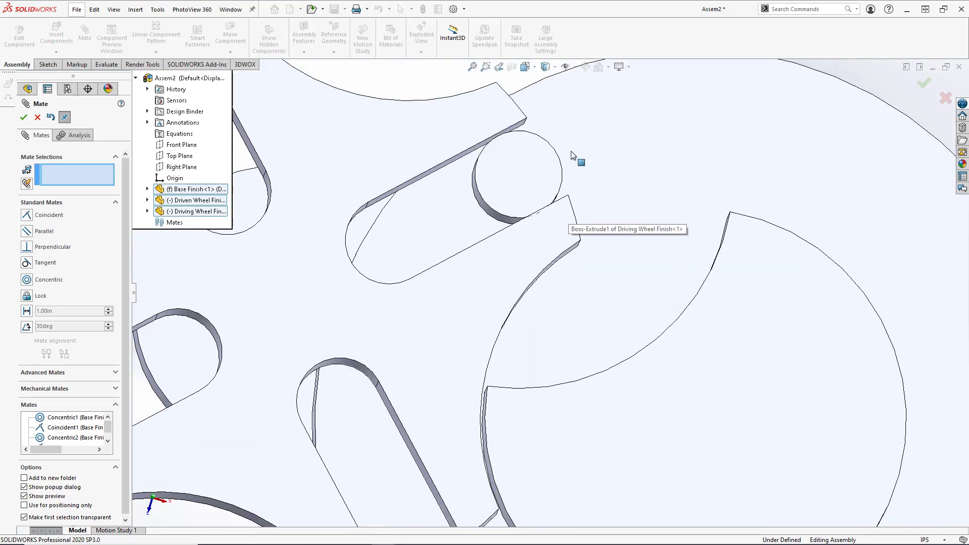
{"action": "scroll", "coordinate": [573, 156], "scroll_direction": "down", "scroll_amount": 3}
{"action": "left_click_drag", "start_coordinate": [576, 186], "coordinate": [573, 235]}
{"action": "scroll", "coordinate": [556, 266], "scroll_direction": "down", "scroll_amount": 2}
{"action": "scroll", "coordinate": [556, 266], "scroll_direction": "down", "scroll_amount": 3}
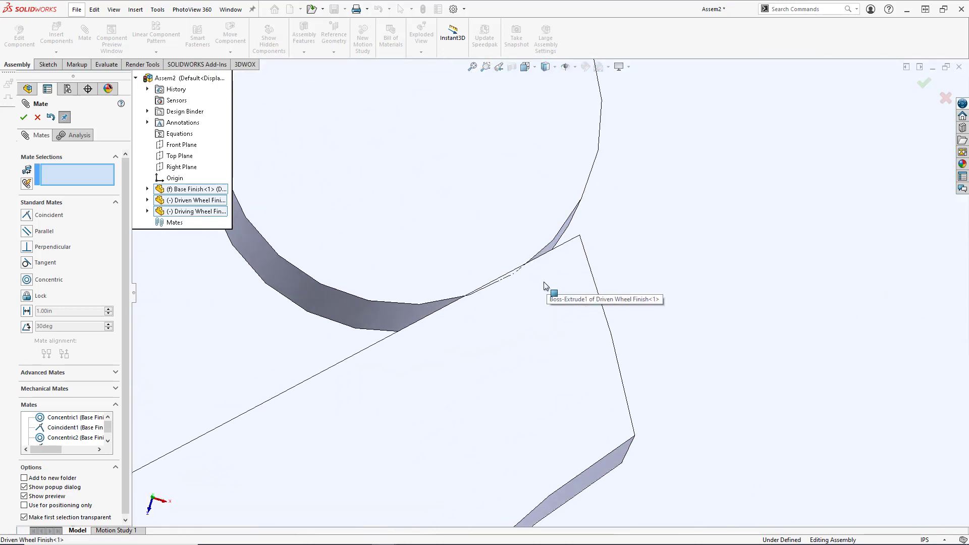
{"action": "left_click_drag", "start_coordinate": [545, 287], "coordinate": [551, 288]}
{"action": "scroll", "coordinate": [551, 287], "scroll_direction": "up", "scroll_amount": 5}
{"action": "scroll", "coordinate": [519, 210], "scroll_direction": "down", "scroll_amount": 4}
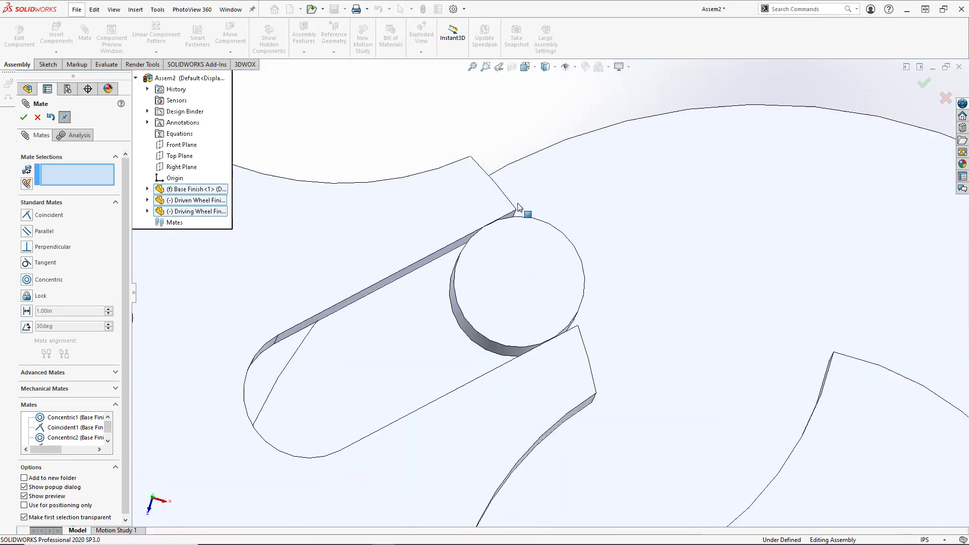
{"action": "scroll", "coordinate": [509, 242], "scroll_direction": "up", "scroll_amount": 7}
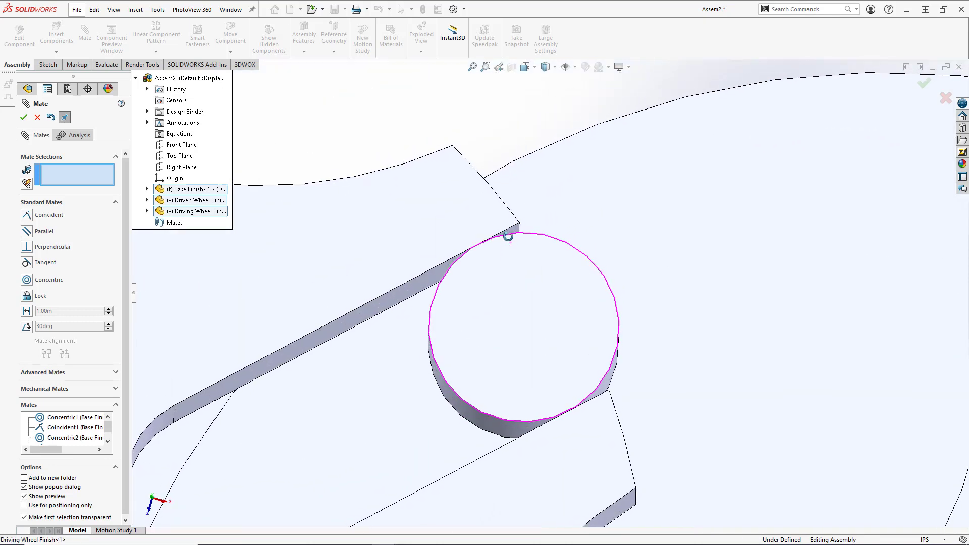
{"action": "scroll", "coordinate": [505, 241], "scroll_direction": "up", "scroll_amount": 3}
{"action": "scroll", "coordinate": [555, 370], "scroll_direction": "down", "scroll_amount": 3}
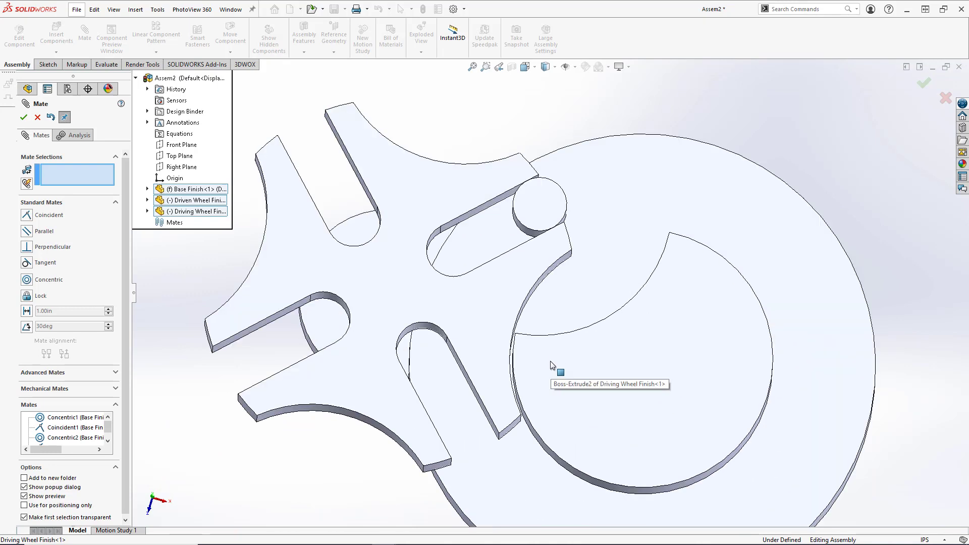
{"action": "middle_click_drag", "start_coordinate": [556, 342], "coordinate": [545, 248]}
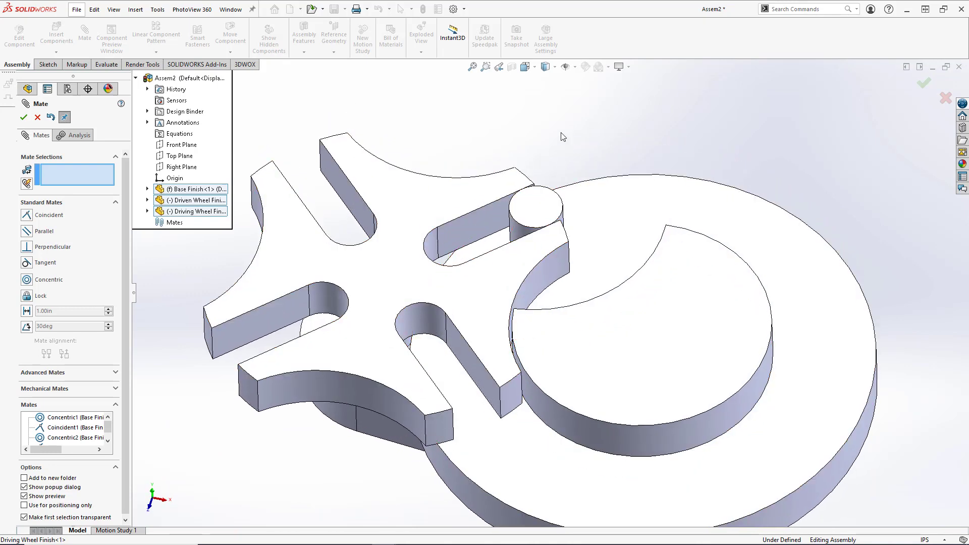
{"action": "right_click_drag", "start_coordinate": [552, 146], "coordinate": [525, 158]}
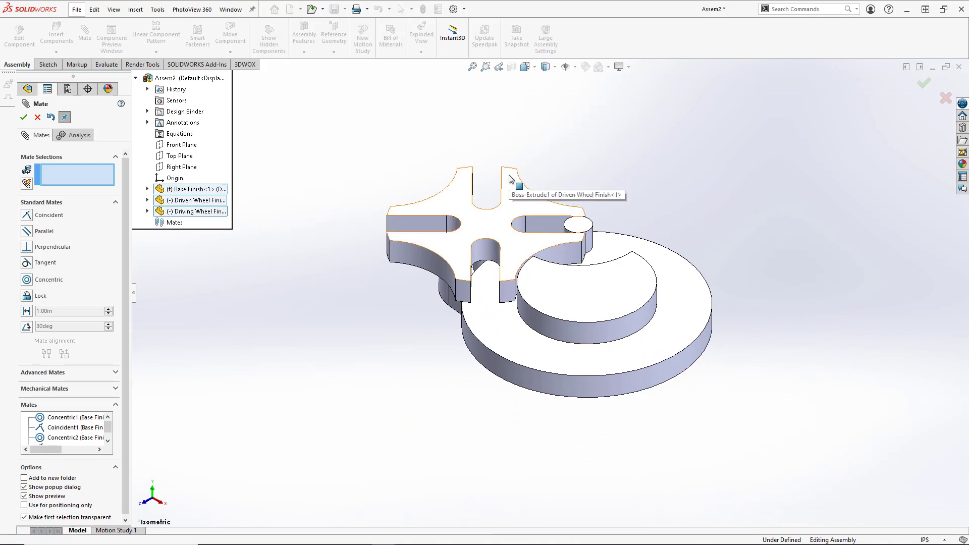
Step: Open Motion Study 1, set its type to Basic Motion, and close the Mate command
{"action": "left_click", "coordinate": [121, 531]}
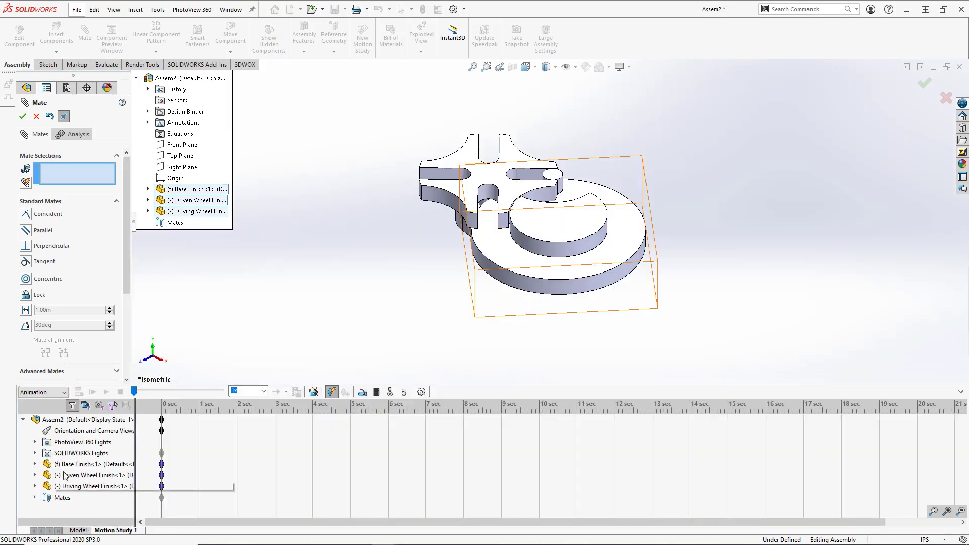
{"action": "left_click", "coordinate": [47, 392]}
{"action": "left_click", "coordinate": [44, 410]}
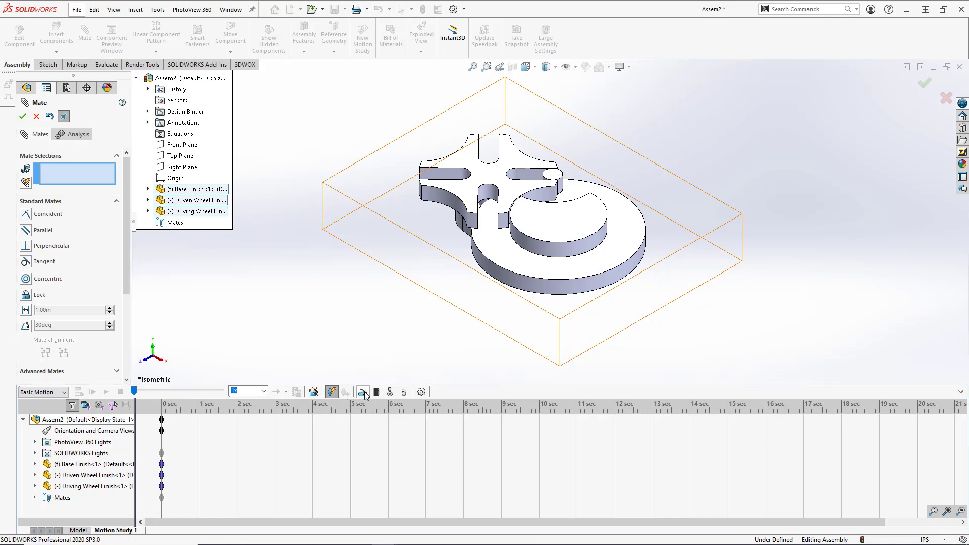
{"action": "left_click", "coordinate": [22, 117]}
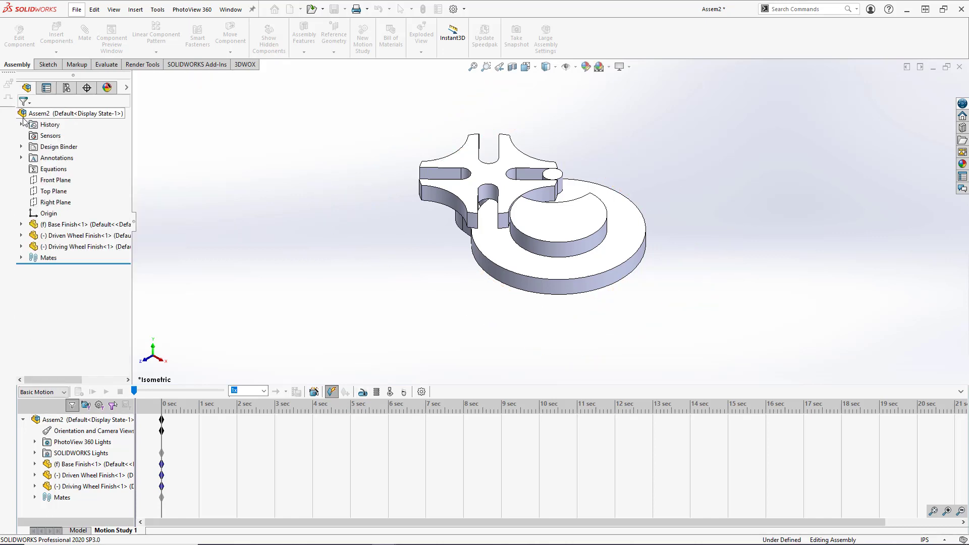
Step: Add a constant-speed rotary motor of 10 RPM in reversed direction to the driving wheel's rim and extend the study to 10 seconds
{"action": "left_click", "coordinate": [363, 393]}
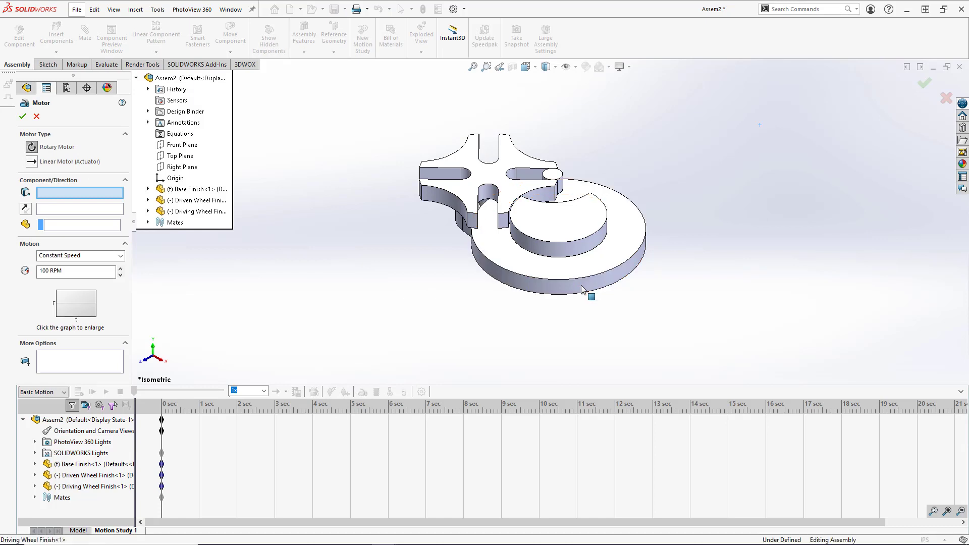
{"action": "left_click", "coordinate": [582, 290]}
{"action": "middle_click_drag", "start_coordinate": [551, 236], "coordinate": [560, 363]}
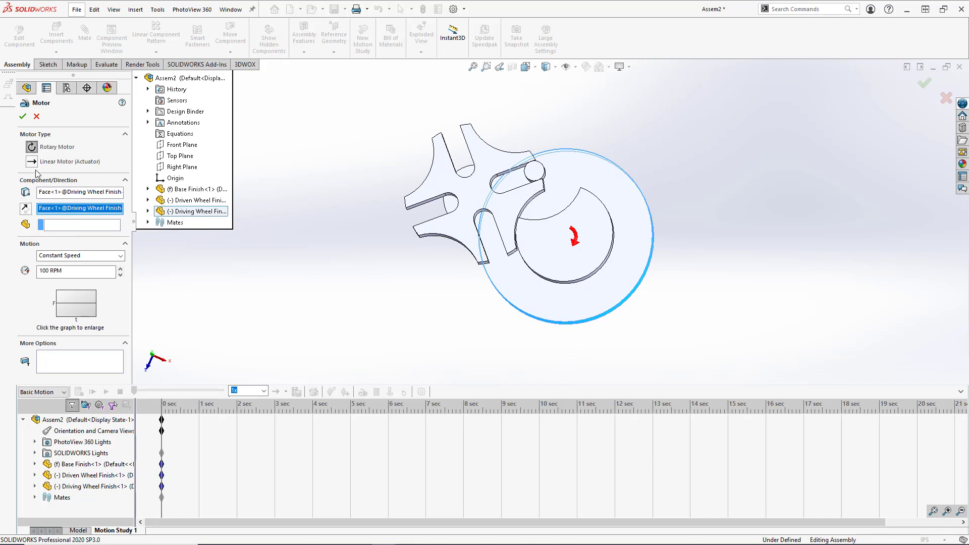
{"action": "left_click", "coordinate": [28, 212]}
{"action": "left_click", "coordinate": [51, 271]}
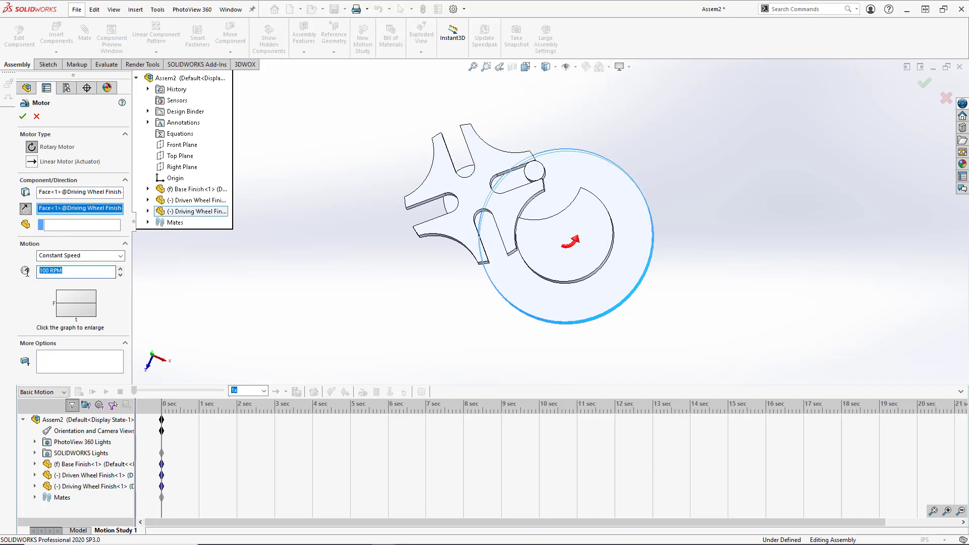
{"action": "type", "text": "10"}
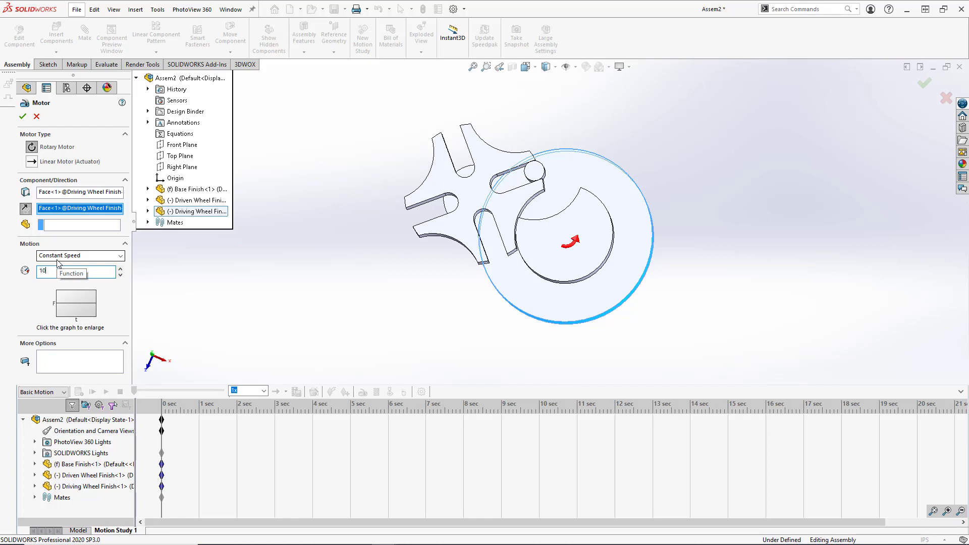
{"action": "left_click", "coordinate": [23, 117]}
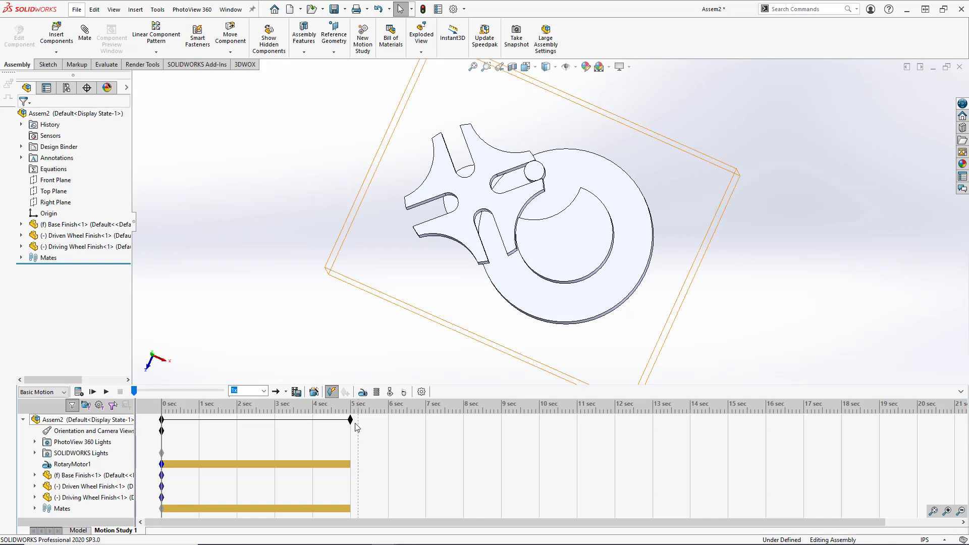
{"action": "left_click_drag", "start_coordinate": [350, 419], "coordinate": [538, 423]}
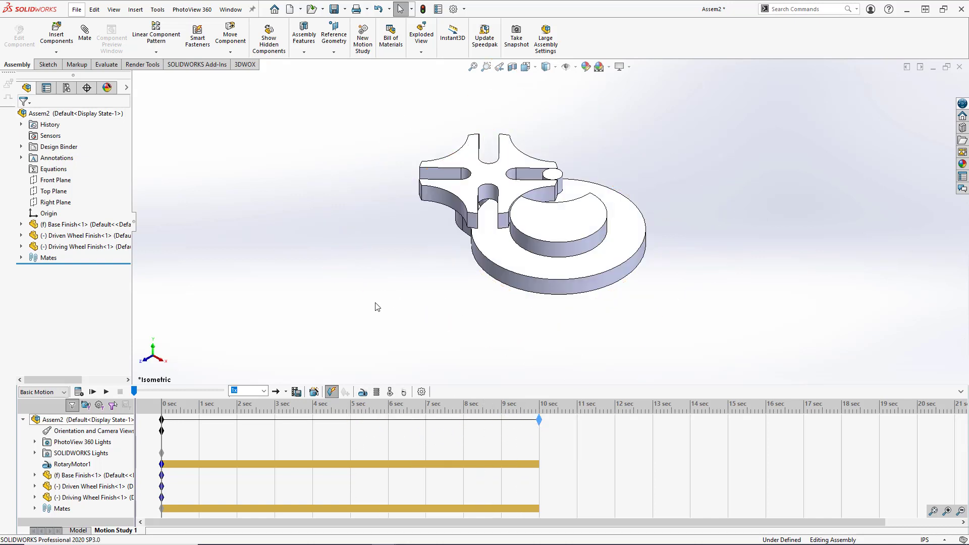
Step: Add a solid body contact between the driving wheel and the driven wheel
{"action": "left_click", "coordinate": [392, 393]}
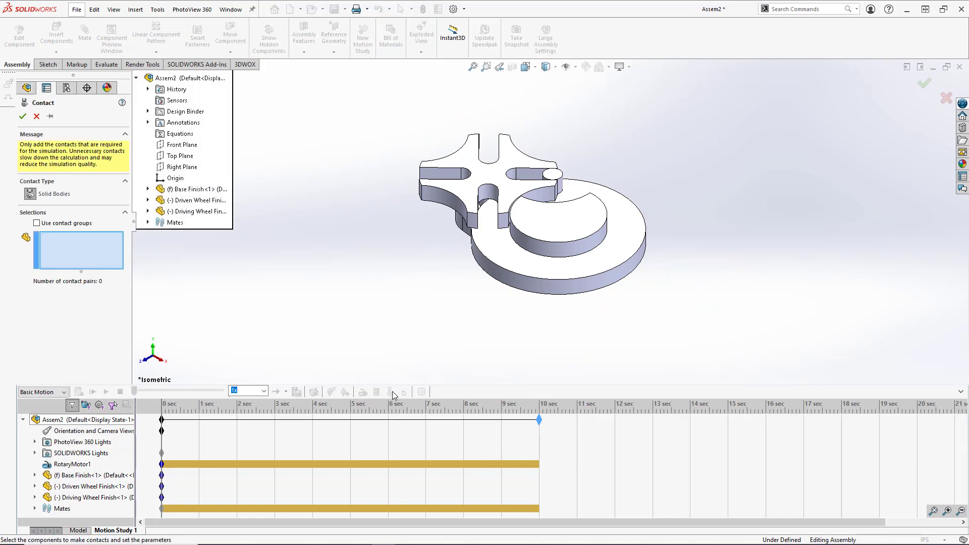
{"action": "left_click", "coordinate": [513, 273]}
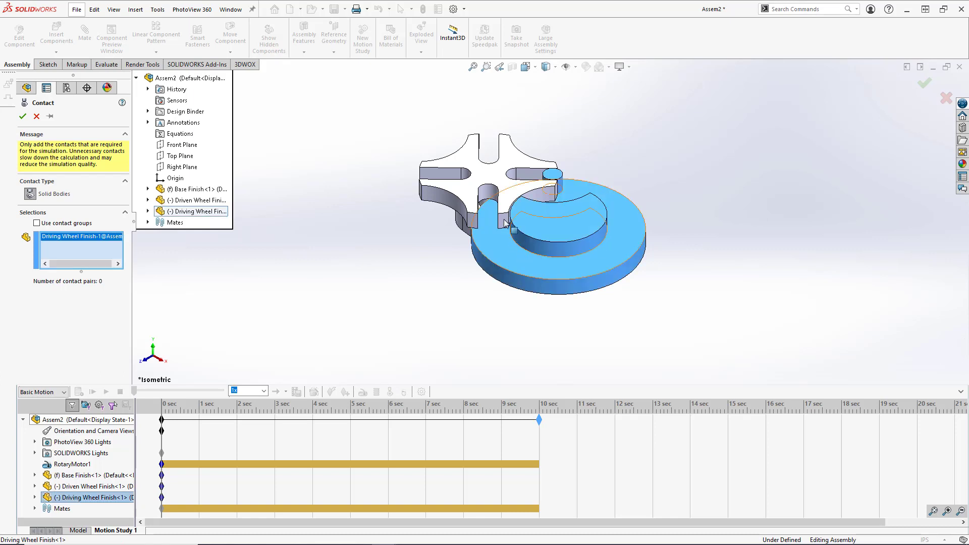
{"action": "left_click", "coordinate": [505, 195]}
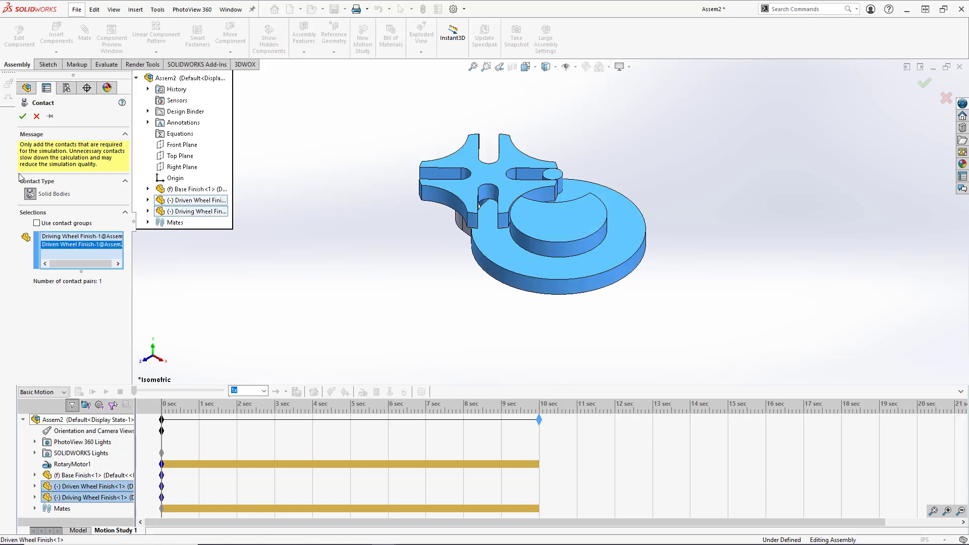
{"action": "left_click", "coordinate": [23, 116]}
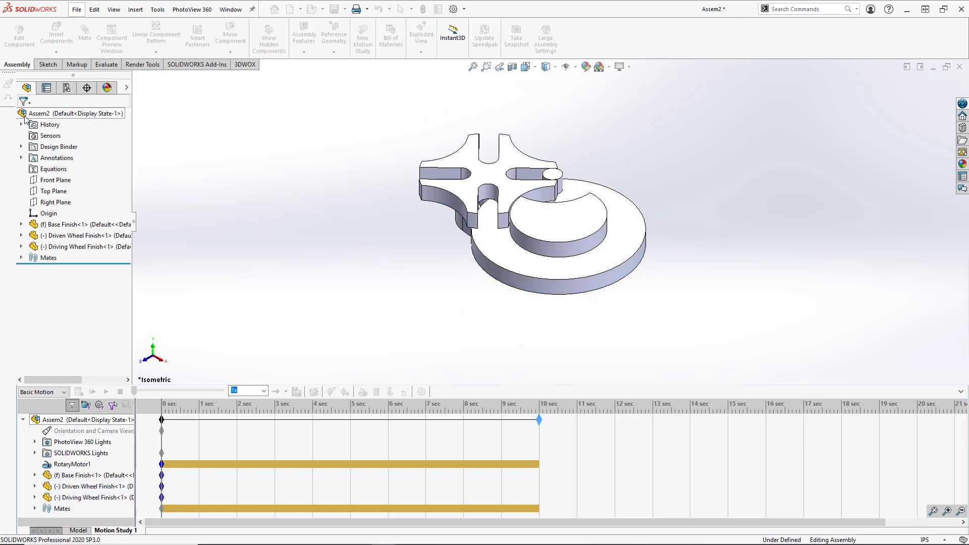
{"action": "left_click", "coordinate": [426, 419]}
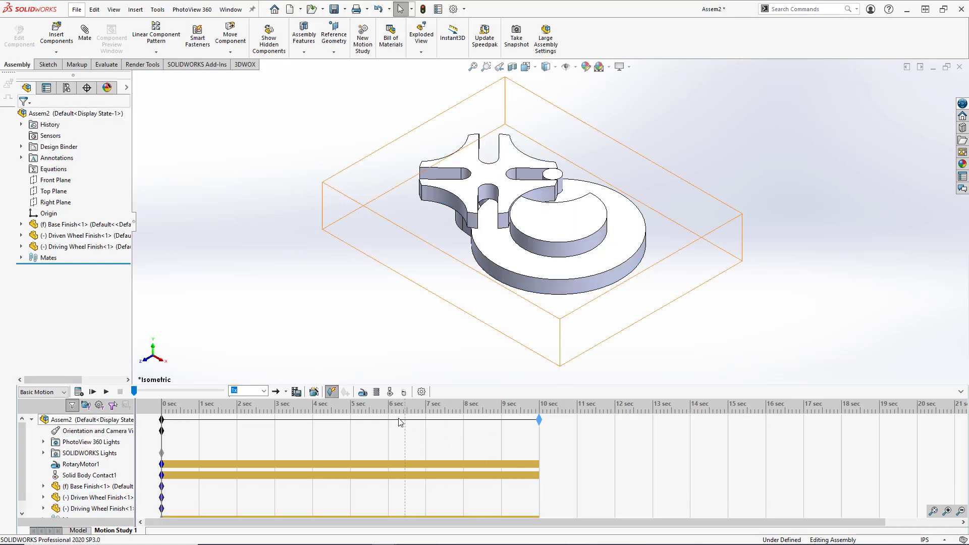
Step: Set the study's Basic Motion geometry accuracy and 3D contact resolution to the highest level, and calculate the motion study
{"action": "left_click", "coordinate": [421, 392]}
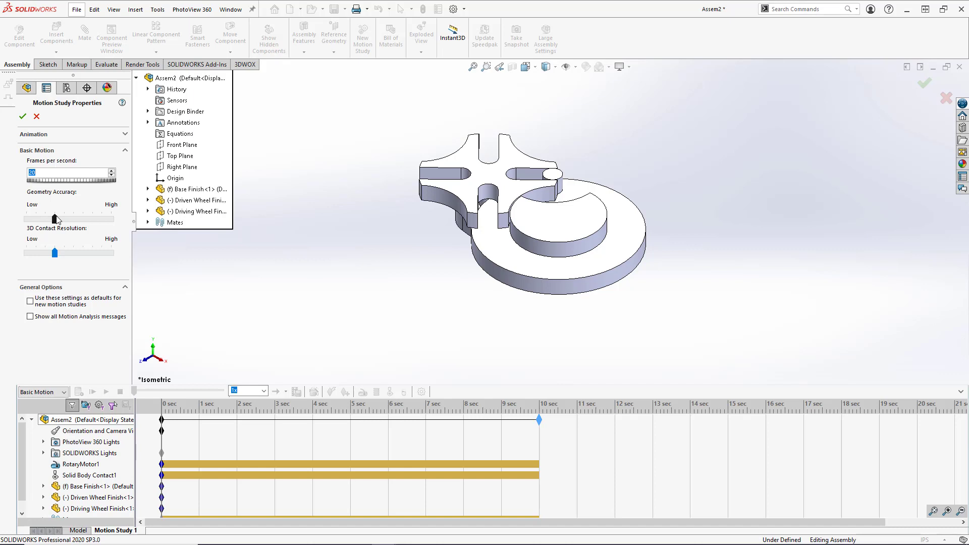
{"action": "left_click_drag", "start_coordinate": [55, 218], "coordinate": [117, 218]}
{"action": "left_click_drag", "start_coordinate": [55, 252], "coordinate": [132, 262]}
{"action": "left_click", "coordinate": [22, 116]}
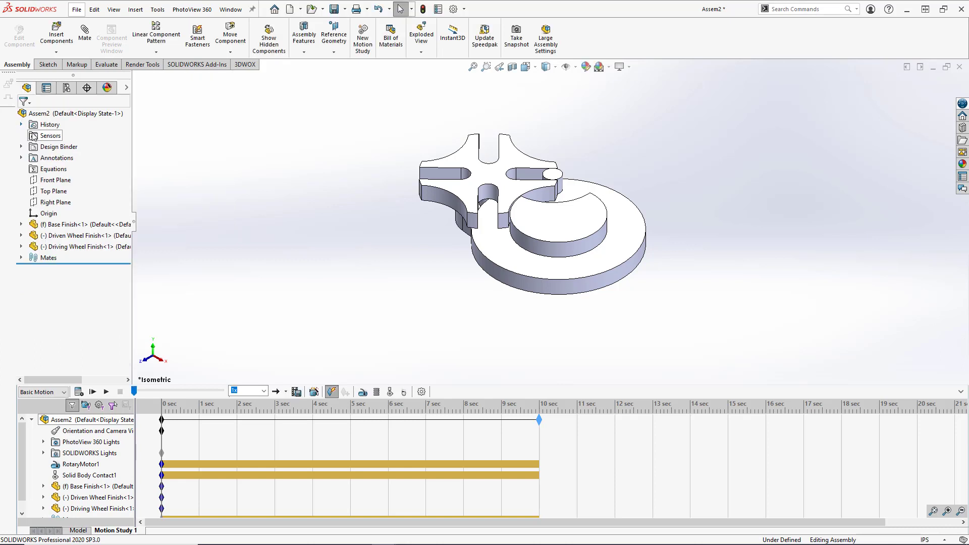
{"action": "left_click", "coordinate": [79, 392]}
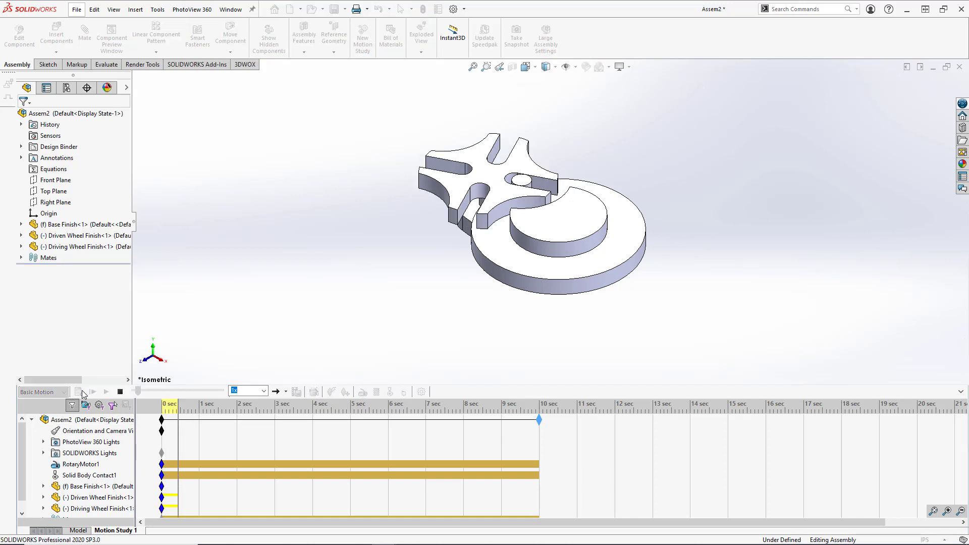